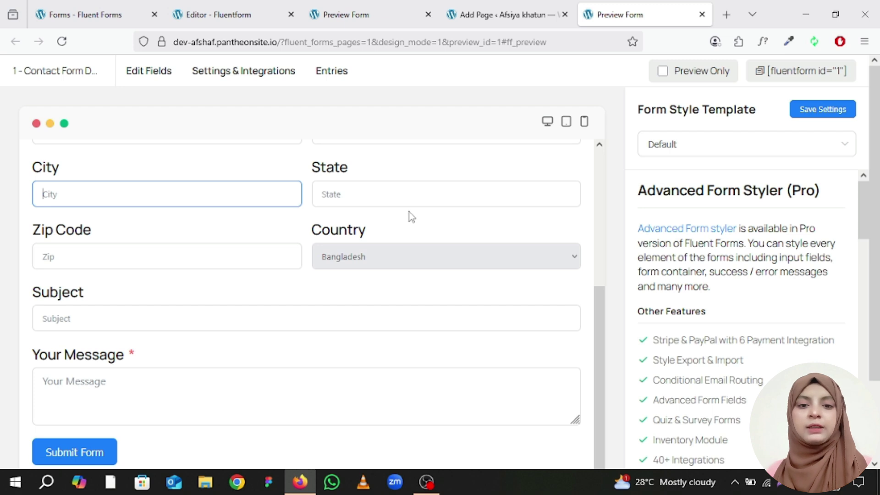
Review the fields in the previews of the finished contact form and the blank form
{"action": "scroll", "coordinate": [410, 211], "scroll_direction": "down", "scroll_amount": 2}
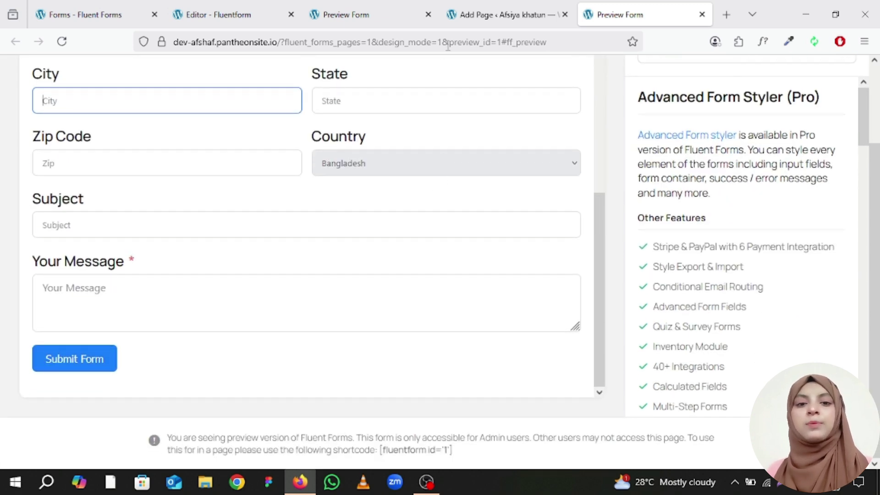
{"action": "left_click", "coordinate": [329, 7]}
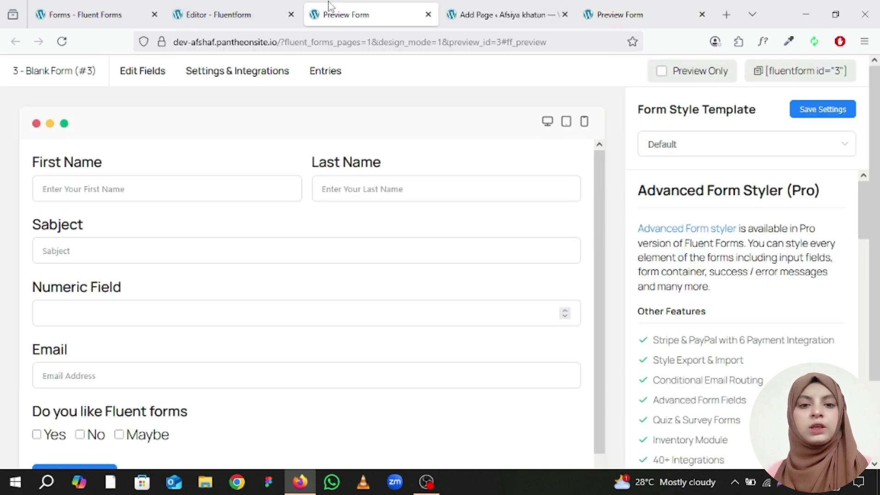
{"action": "scroll", "coordinate": [411, 170], "scroll_direction": "down", "scroll_amount": 1}
{"action": "scroll", "coordinate": [414, 190], "scroll_direction": "down", "scroll_amount": 2}
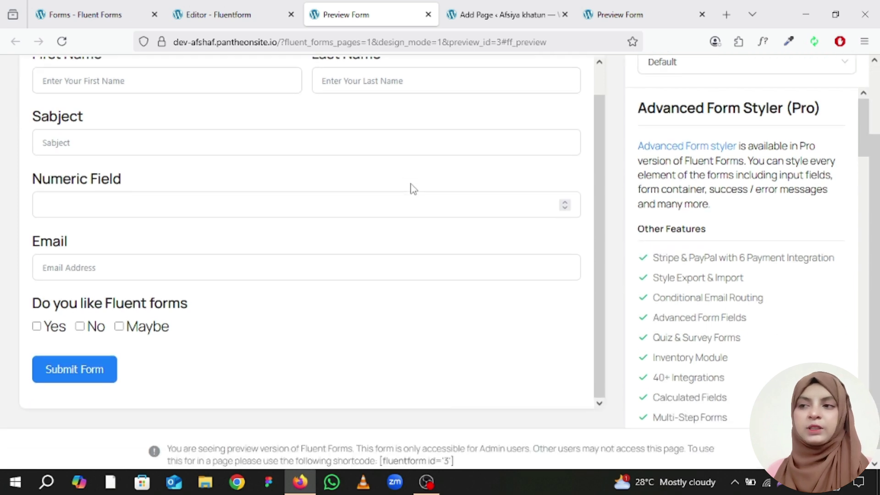
{"action": "scroll", "coordinate": [412, 185], "scroll_direction": "up", "scroll_amount": 2}
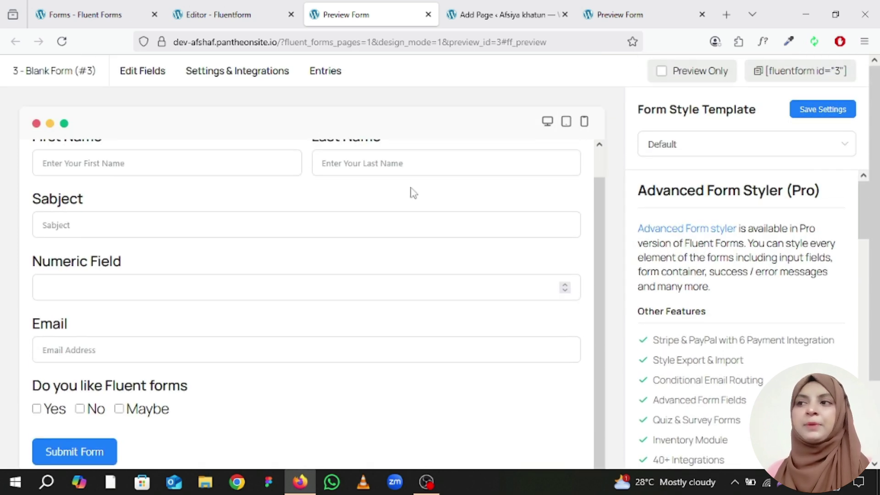
{"action": "scroll", "coordinate": [408, 234], "scroll_direction": "up", "scroll_amount": 1}
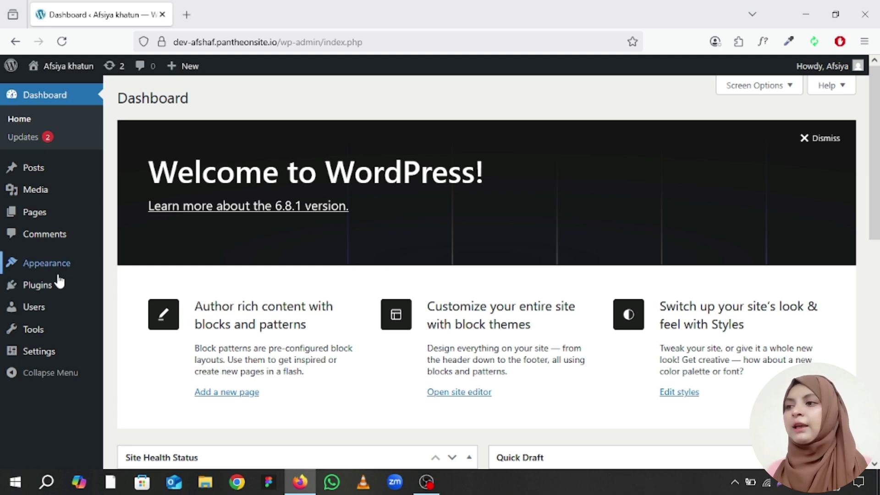
Search the WordPress plugin directory for "fluent forms" to find a new plugin to add
{"action": "mouse_move", "coordinate": [44, 288]}
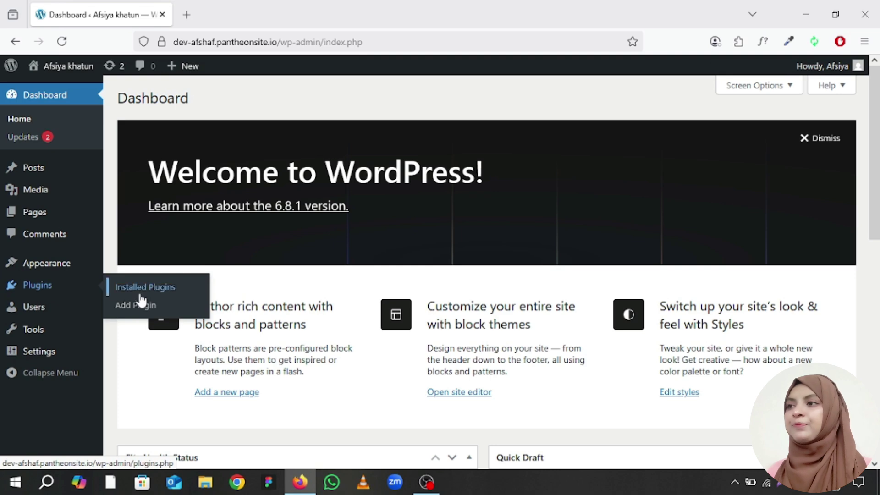
{"action": "left_click", "coordinate": [134, 311]}
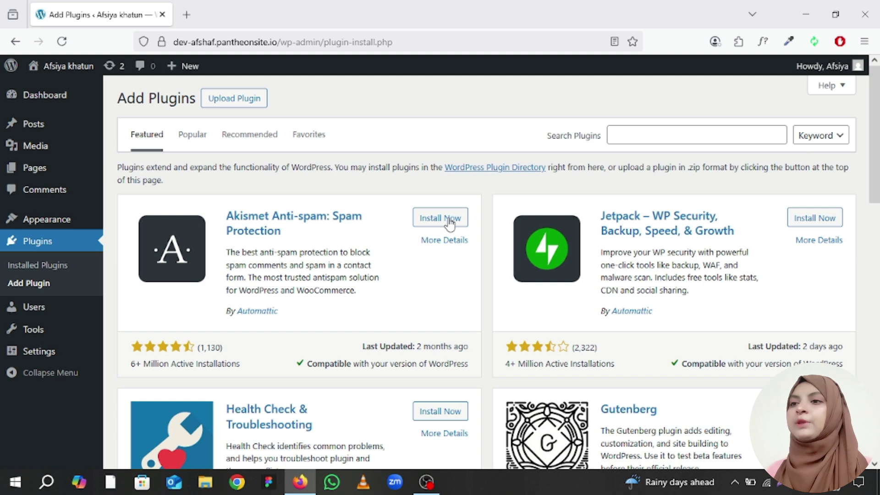
{"action": "left_click", "coordinate": [655, 128]}
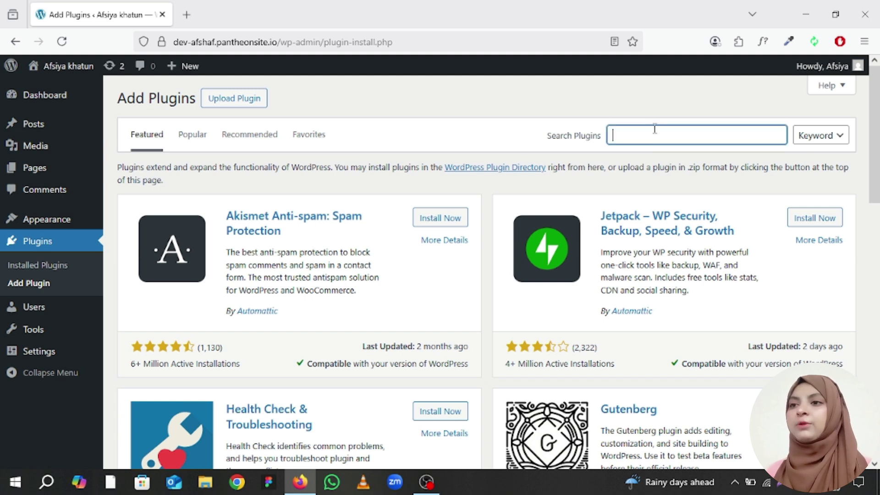
{"action": "type", "text": "fl"}
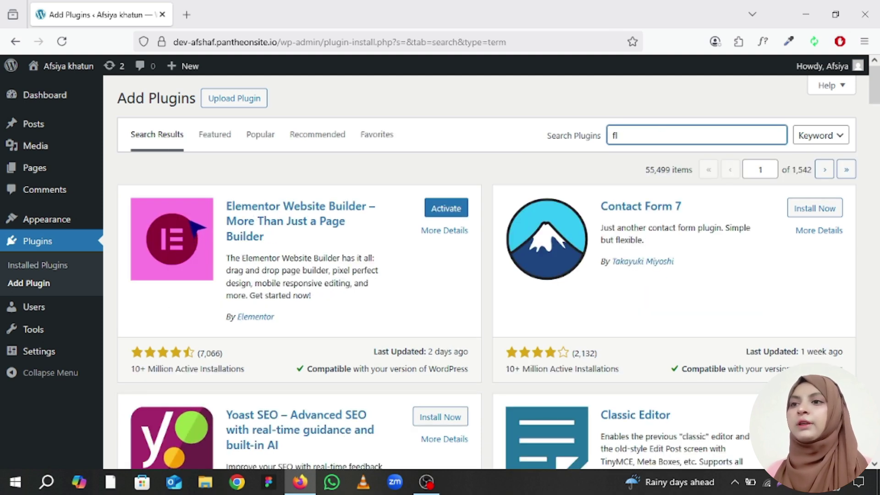
{"action": "type", "text": "uent f"}
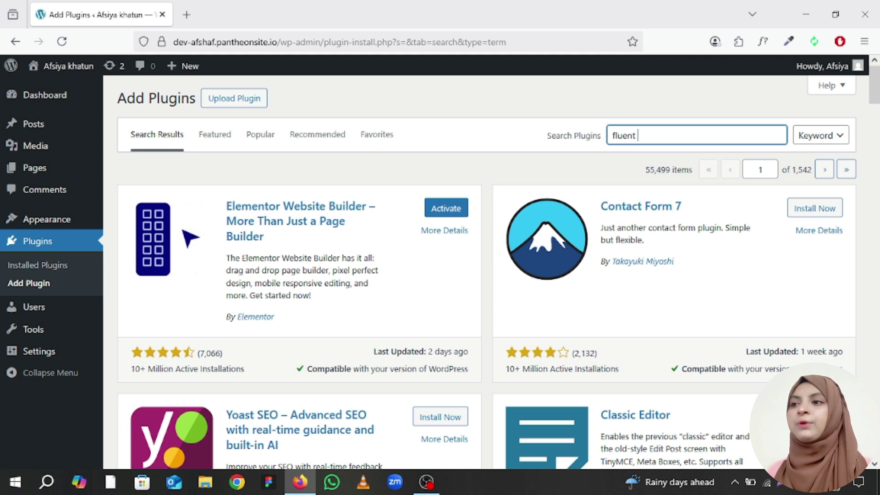
{"action": "type", "text": "orms"}
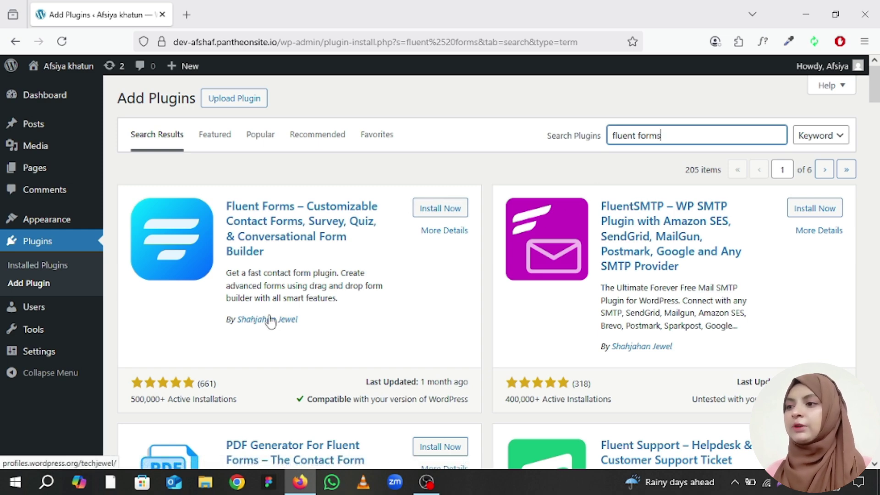
Install and activate the Fluent Forms contact form builder plugin
{"action": "scroll", "coordinate": [268, 320], "scroll_direction": "down", "scroll_amount": 2}
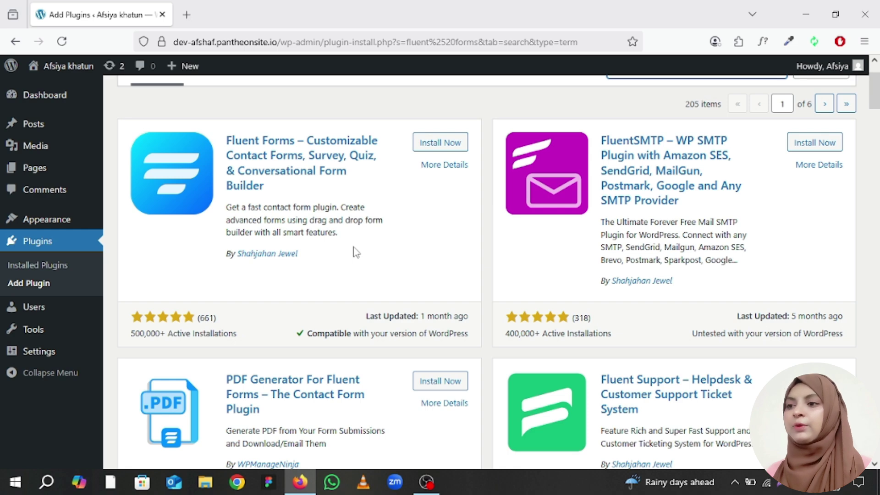
{"action": "scroll", "coordinate": [357, 253], "scroll_direction": "up", "scroll_amount": 3}
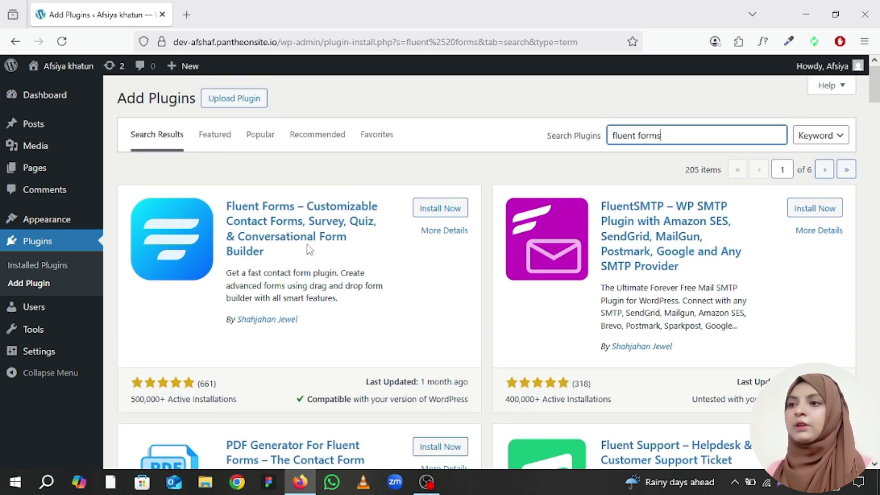
{"action": "left_click", "coordinate": [436, 209]}
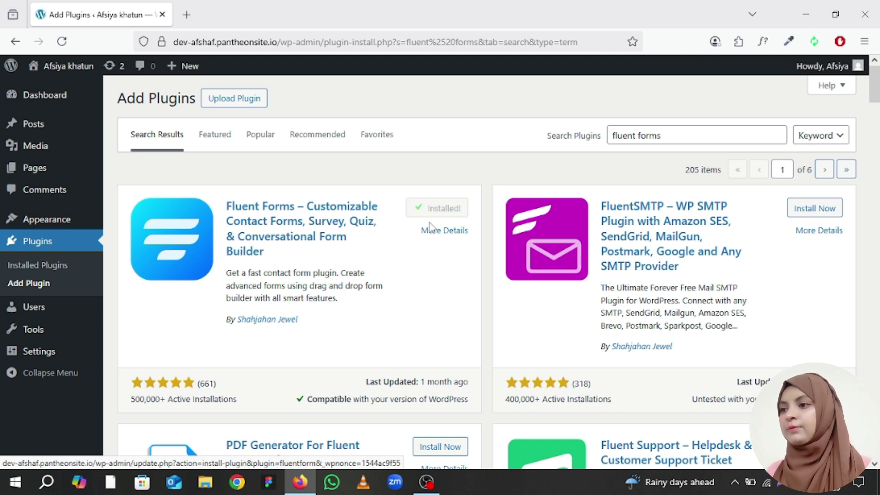
{"action": "left_click", "coordinate": [447, 212]}
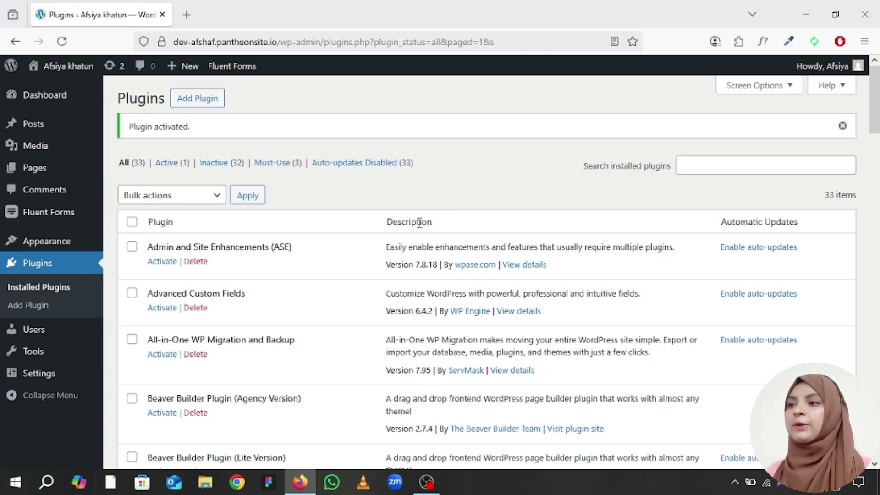
Go to the Fluent Forms form list and open the preview of Contact Form Demo
{"action": "mouse_move", "coordinate": [45, 217]}
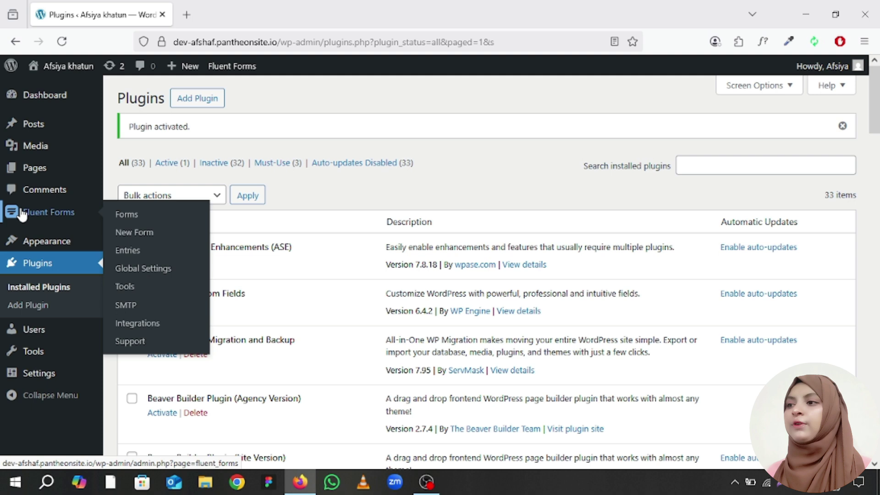
{"action": "left_click", "coordinate": [44, 219]}
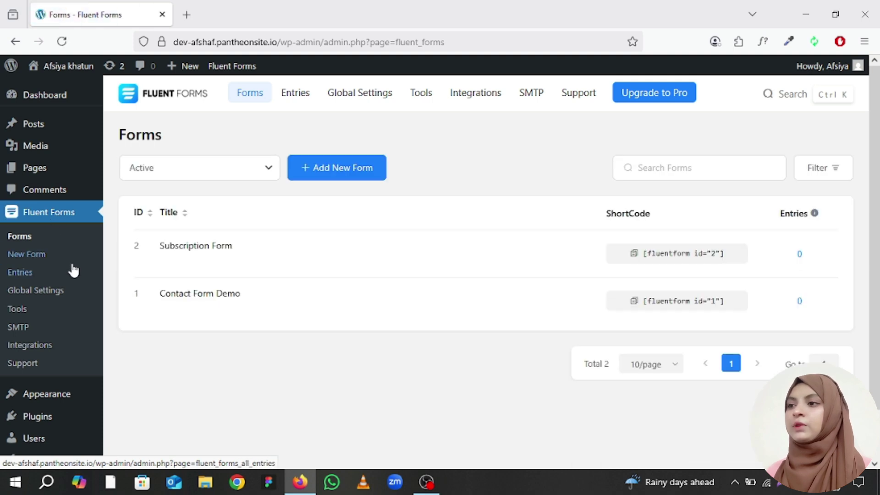
{"action": "mouse_move", "coordinate": [179, 272]}
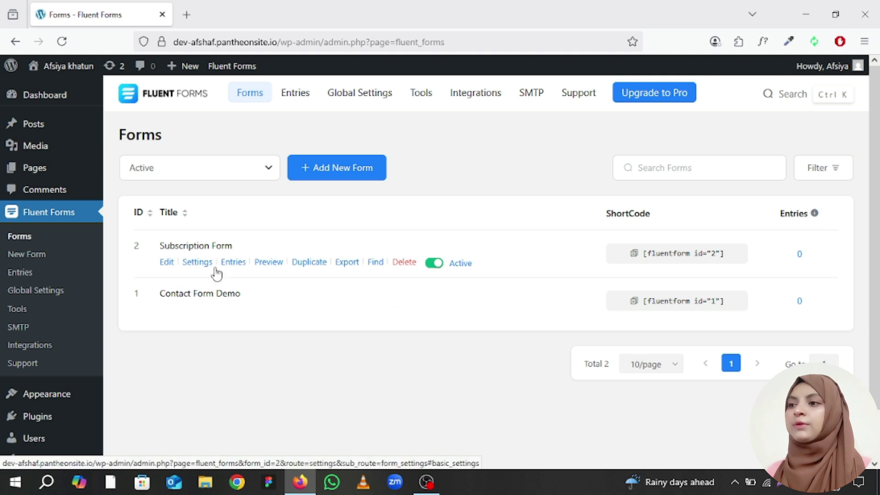
{"action": "mouse_move", "coordinate": [232, 291]}
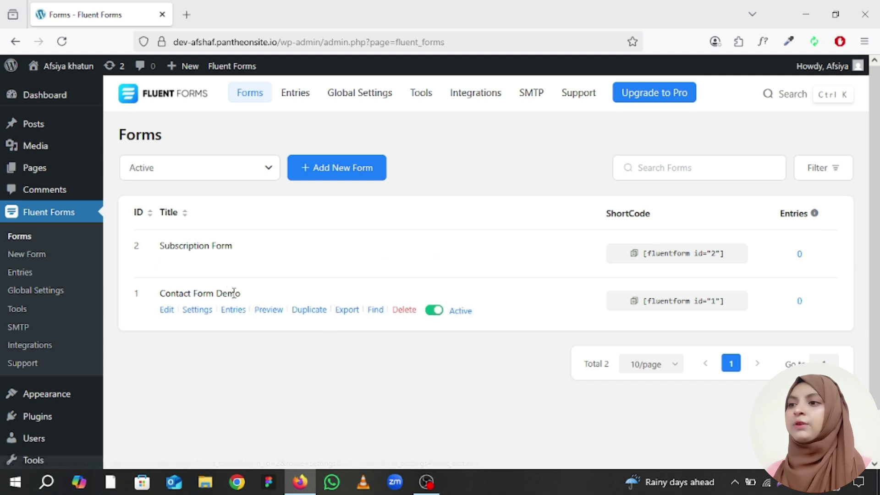
{"action": "left_click", "coordinate": [271, 313]}
{"action": "left_click", "coordinate": [270, 7]}
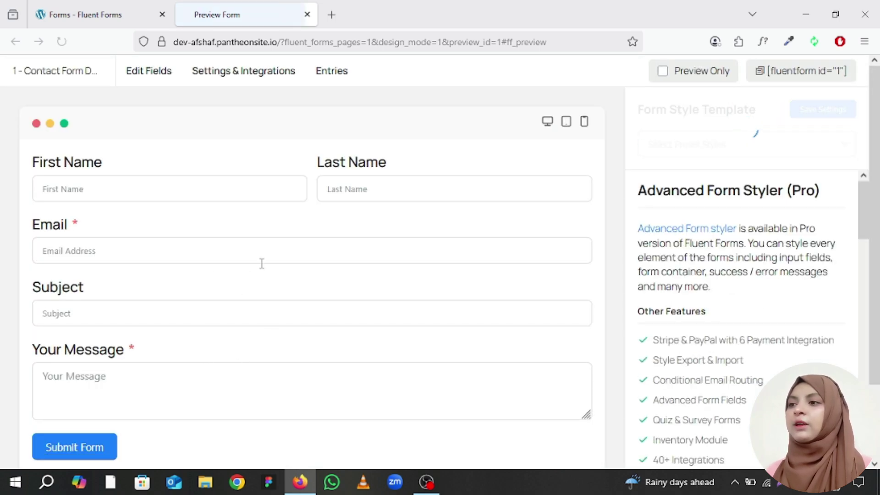
Examine the contact form's previewed fields and the list of Pro styling features and integrations
{"action": "scroll", "coordinate": [257, 264], "scroll_direction": "down", "scroll_amount": 2}
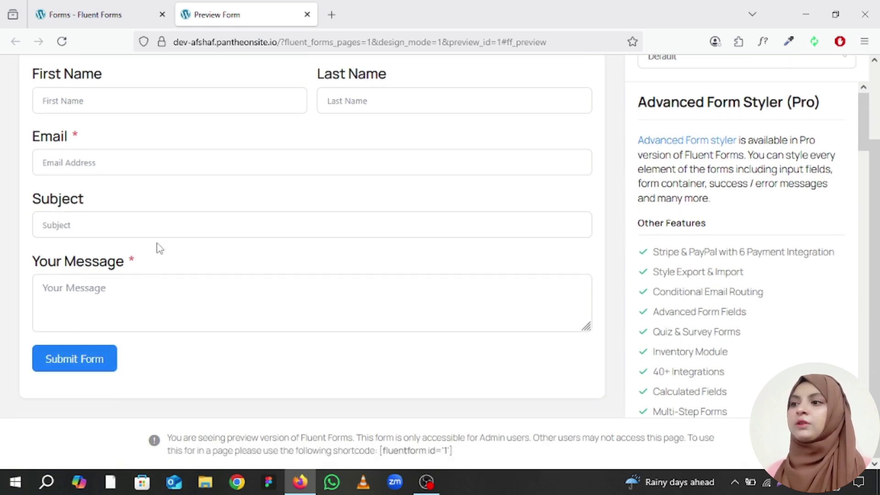
{"action": "scroll", "coordinate": [63, 220], "scroll_direction": "up", "scroll_amount": 2}
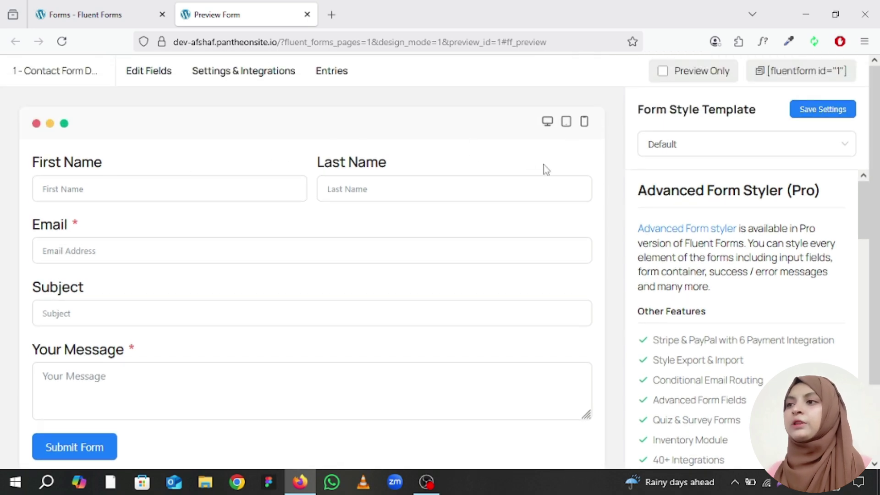
{"action": "scroll", "coordinate": [687, 182], "scroll_direction": "down", "scroll_amount": 5}
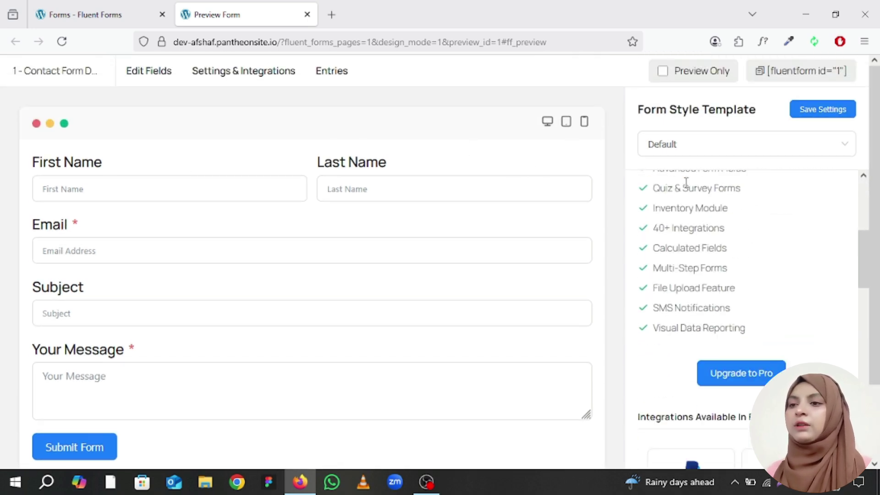
{"action": "scroll", "coordinate": [686, 182], "scroll_direction": "down", "scroll_amount": 5}
{"action": "scroll", "coordinate": [687, 182], "scroll_direction": "up", "scroll_amount": 10}
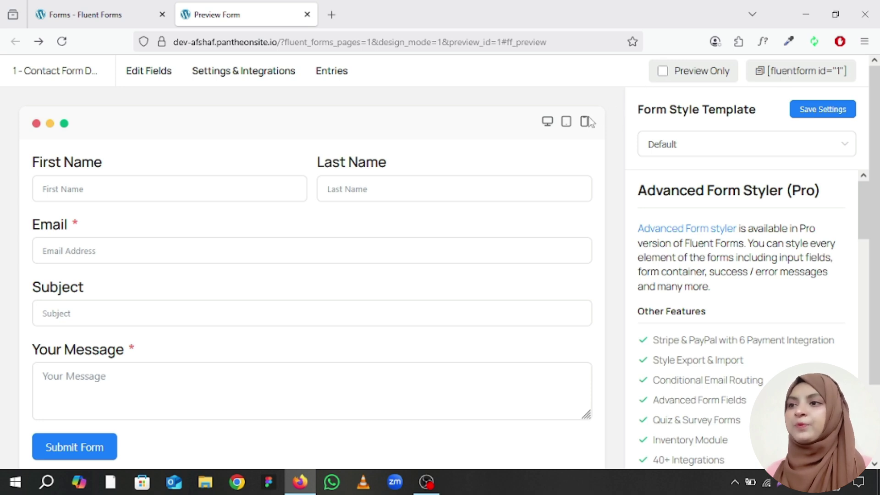
Open Contact Form Demo for editing its fields
{"action": "left_click", "coordinate": [154, 83]}
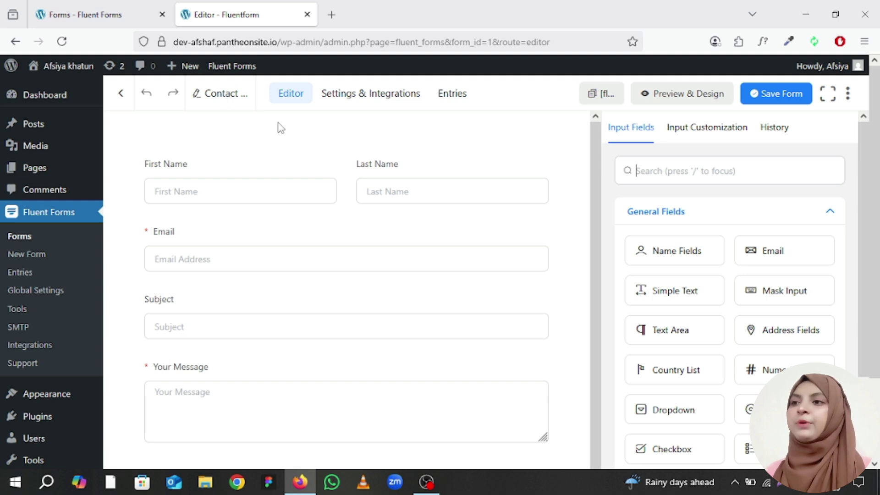
{"action": "mouse_move", "coordinate": [306, 211]}
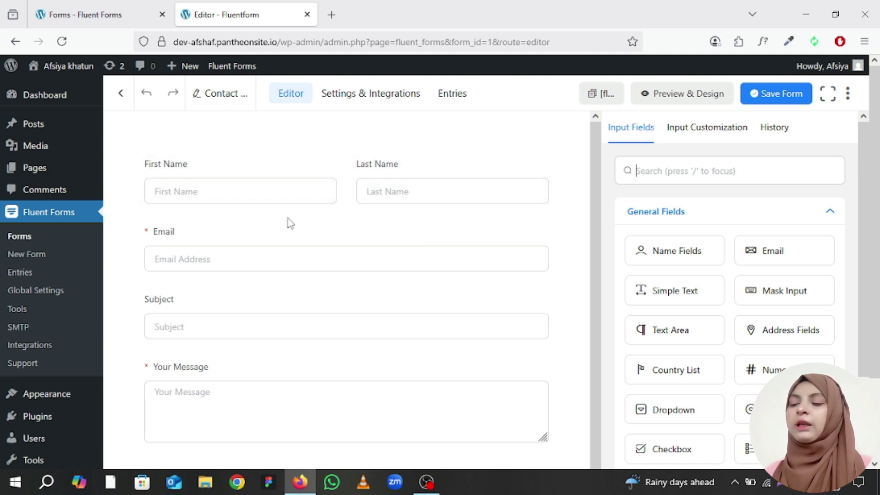
Browse the general field types that can be inserted directly below the Email field, without adding one
{"action": "mouse_move", "coordinate": [275, 272]}
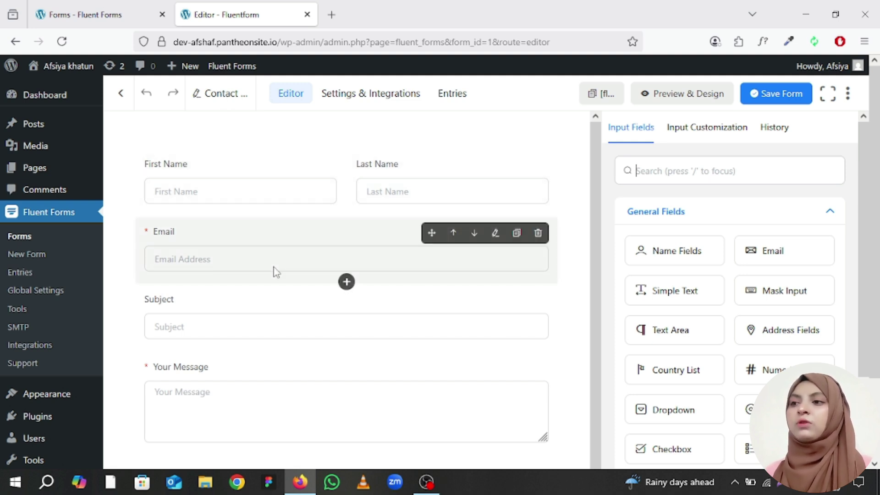
{"action": "left_click", "coordinate": [346, 282]}
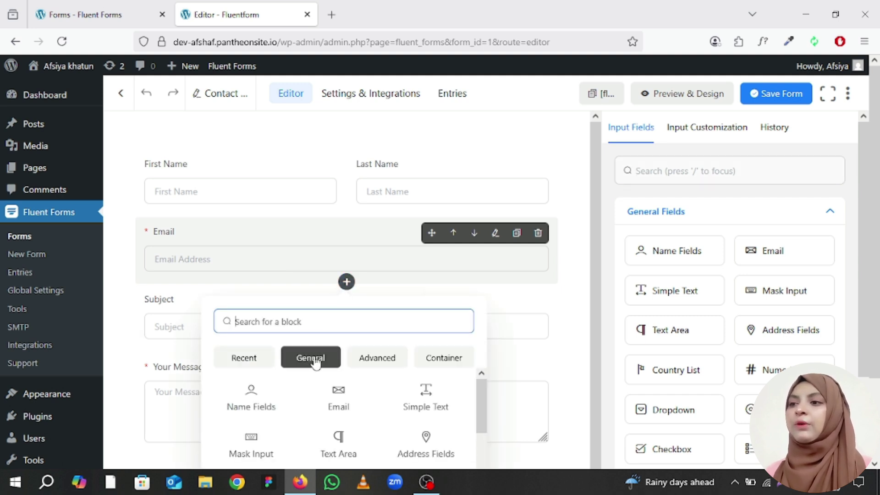
{"action": "scroll", "coordinate": [363, 408], "scroll_direction": "down", "scroll_amount": 2}
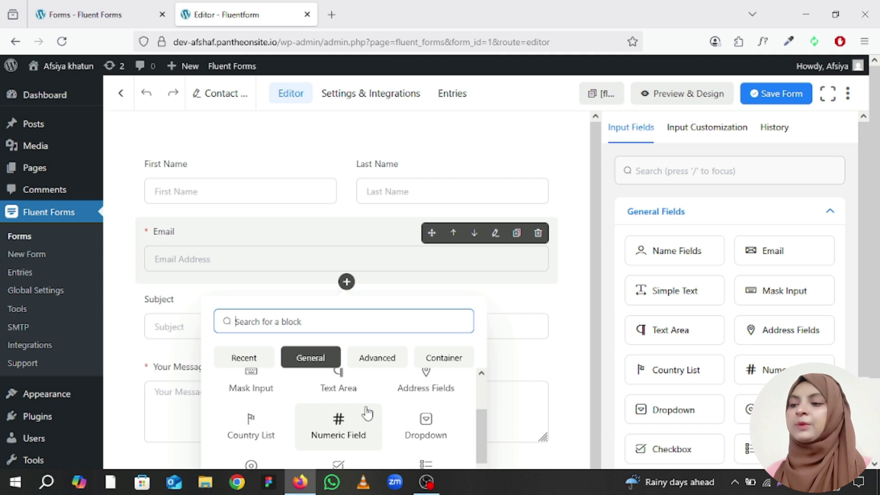
{"action": "scroll", "coordinate": [366, 412], "scroll_direction": "down", "scroll_amount": 2}
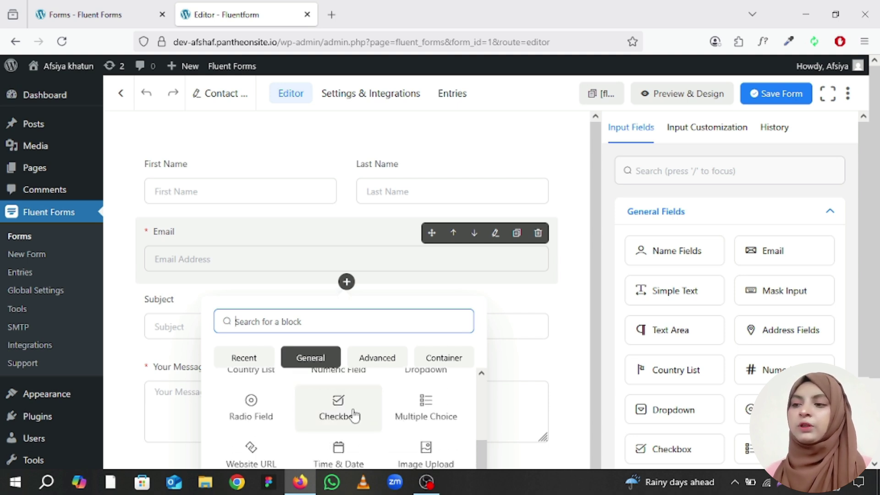
{"action": "scroll", "coordinate": [355, 415], "scroll_direction": "down", "scroll_amount": 1}
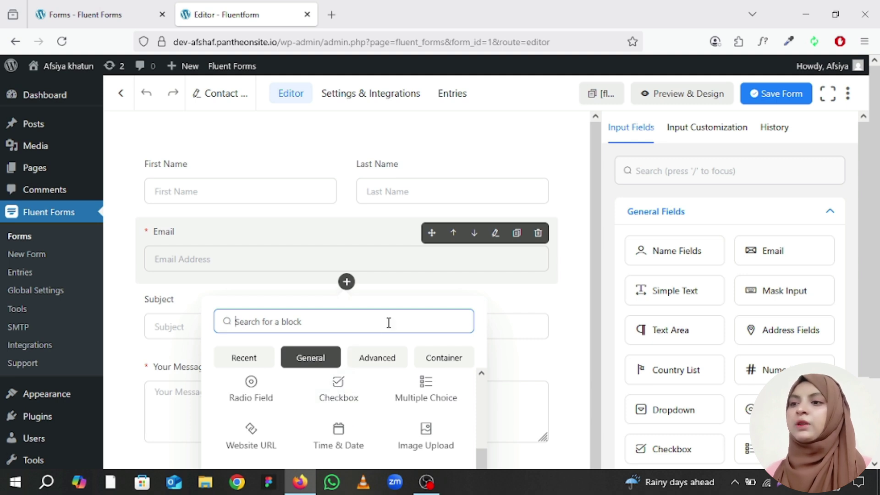
{"action": "left_click", "coordinate": [570, 295]}
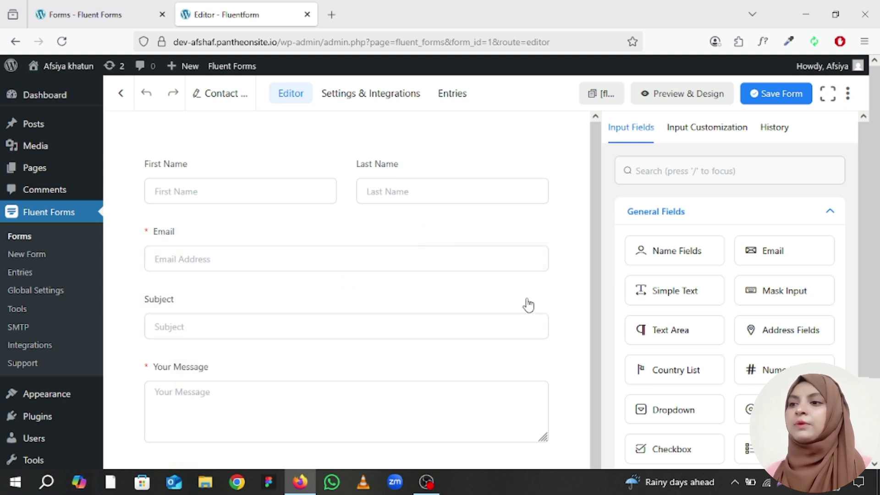
Open the customization settings of the form's Subject field
{"action": "scroll", "coordinate": [275, 296], "scroll_direction": "down", "scroll_amount": 1}
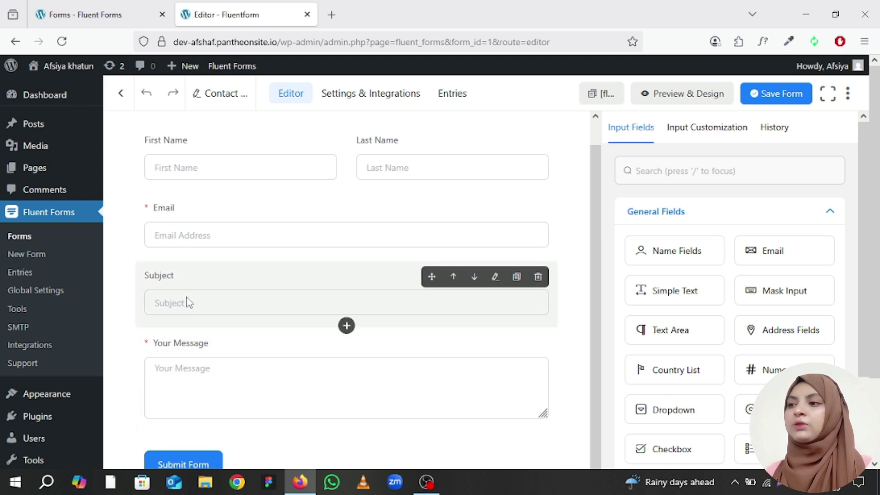
{"action": "scroll", "coordinate": [188, 303], "scroll_direction": "up", "scroll_amount": 1}
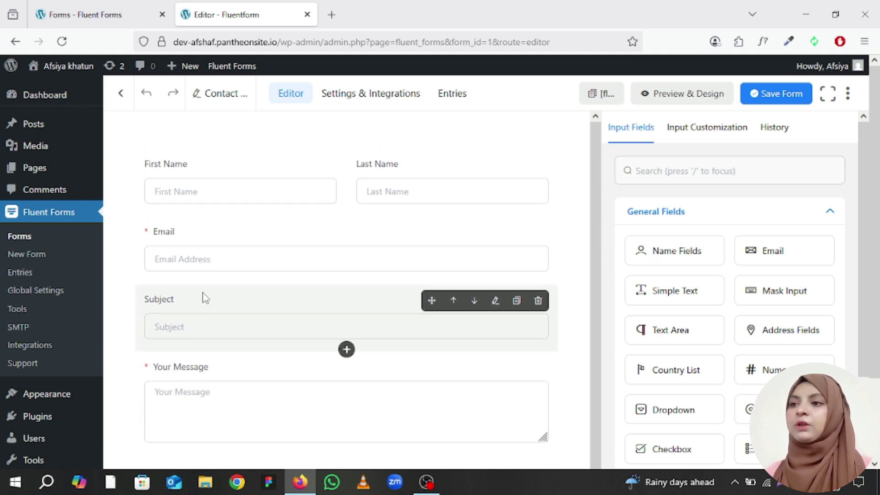
{"action": "left_click", "coordinate": [494, 302]}
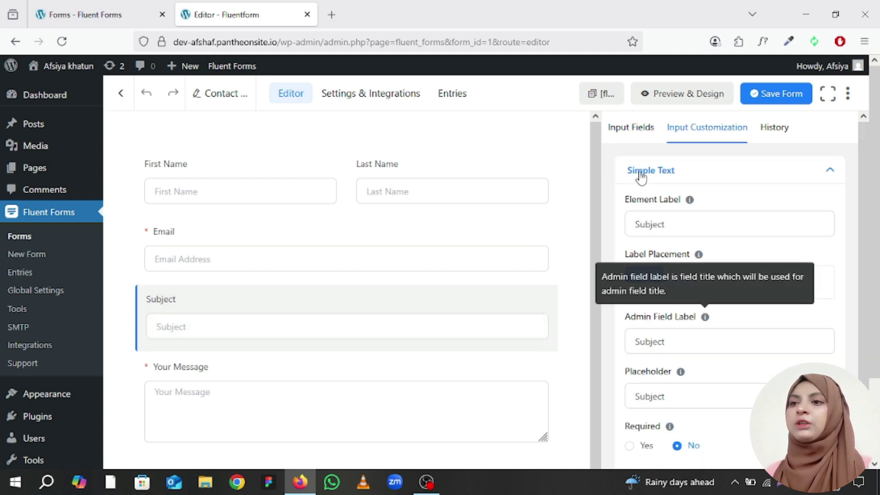
Try making the Subject field required, and switch its Required setting back to No
{"action": "left_click", "coordinate": [640, 353]}
{"action": "scroll", "coordinate": [653, 378], "scroll_direction": "down", "scroll_amount": 3}
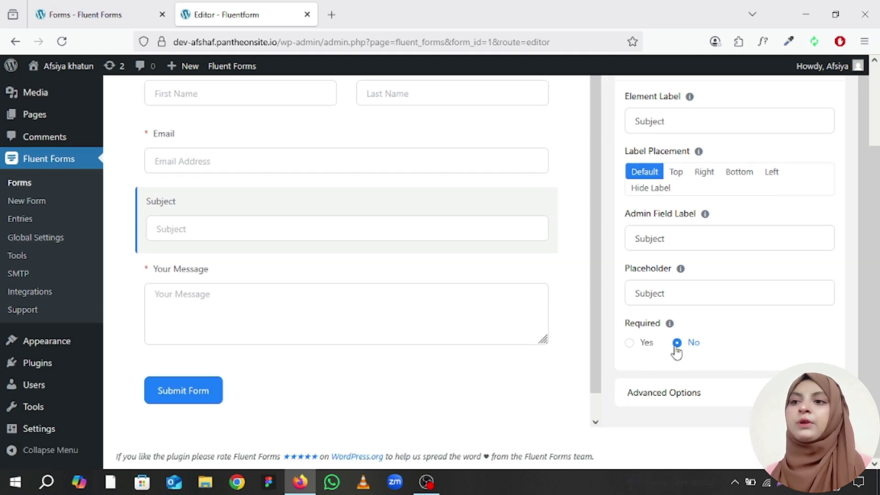
{"action": "left_click", "coordinate": [629, 344]}
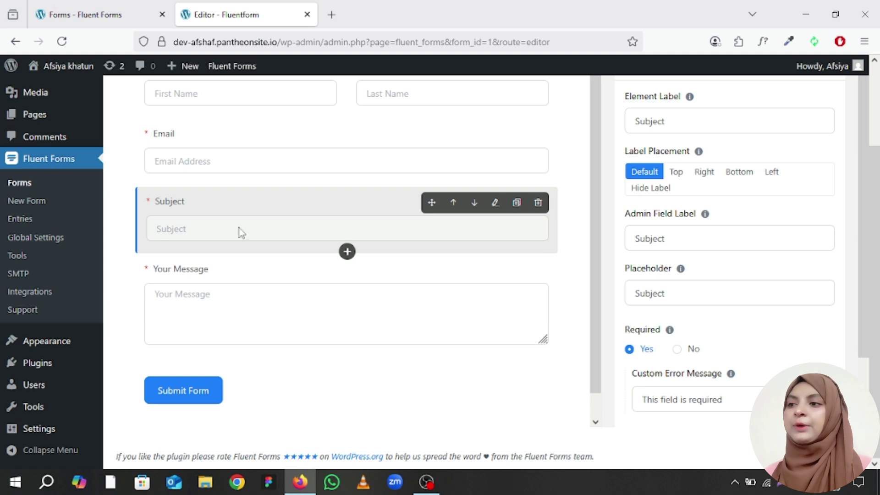
{"action": "left_click", "coordinate": [677, 348]}
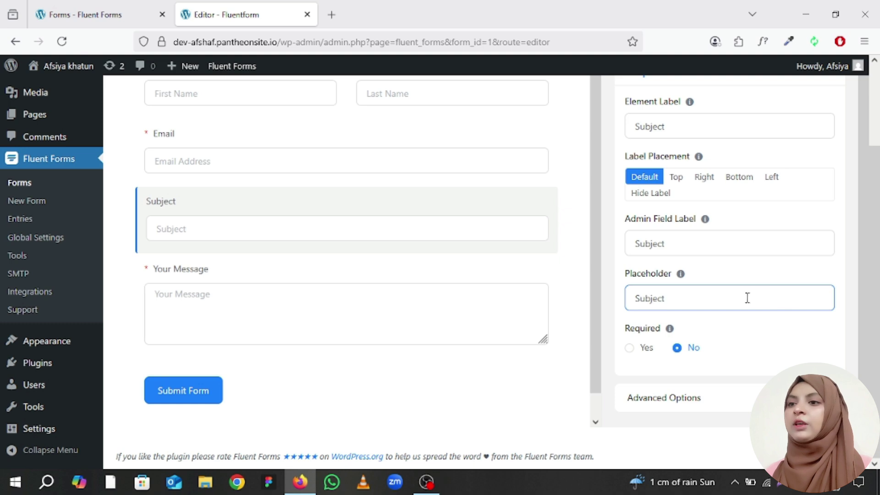
Try the Top, Right and Bottom label placements on the Subject field, and restore the Default placement
{"action": "scroll", "coordinate": [745, 298], "scroll_direction": "up", "scroll_amount": 2}
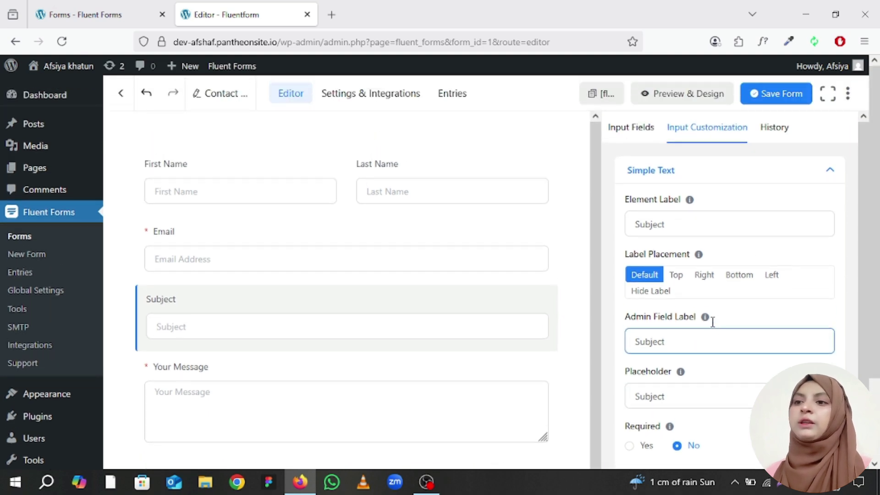
{"action": "scroll", "coordinate": [715, 318], "scroll_direction": "up", "scroll_amount": 1}
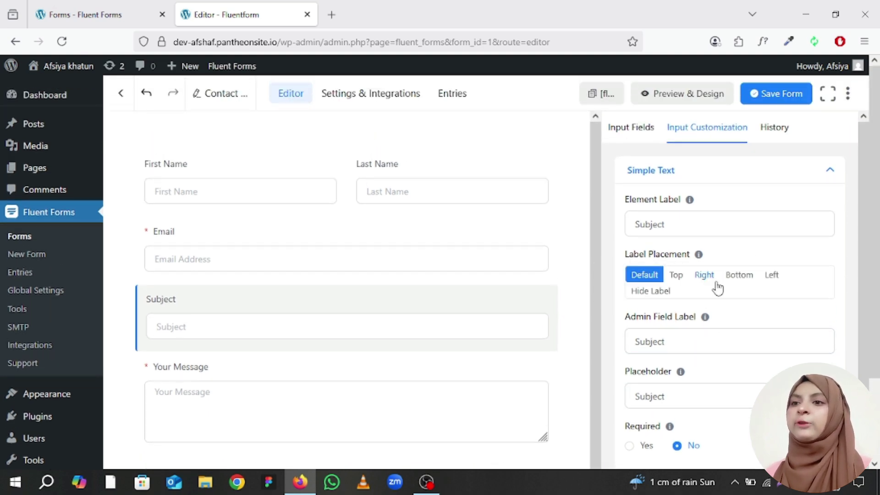
{"action": "left_click", "coordinate": [681, 276]}
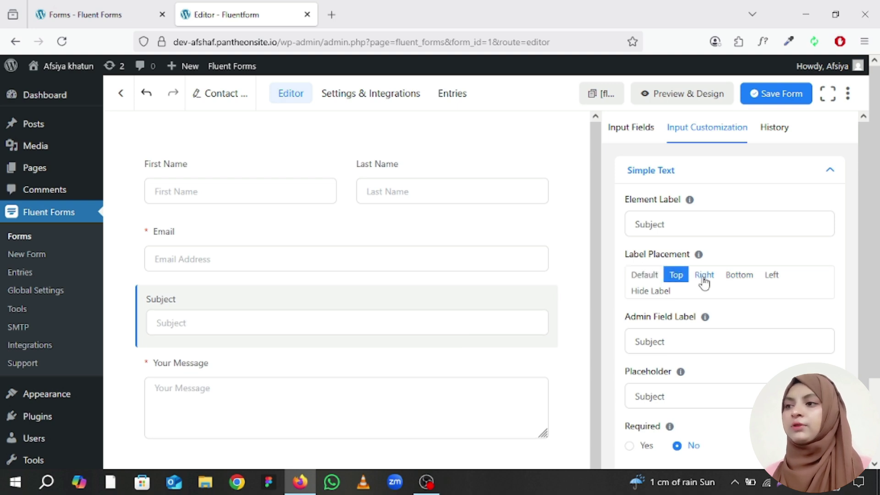
{"action": "left_click", "coordinate": [704, 278]}
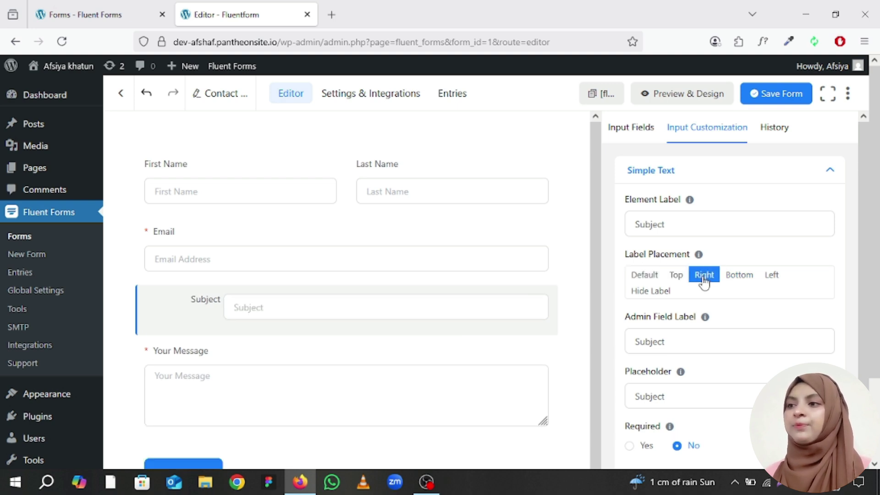
{"action": "left_click", "coordinate": [745, 281]}
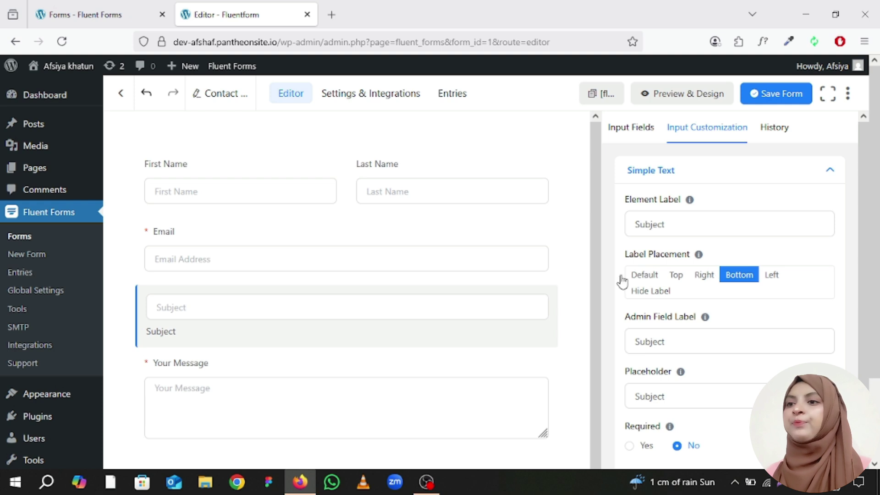
{"action": "left_click", "coordinate": [645, 281]}
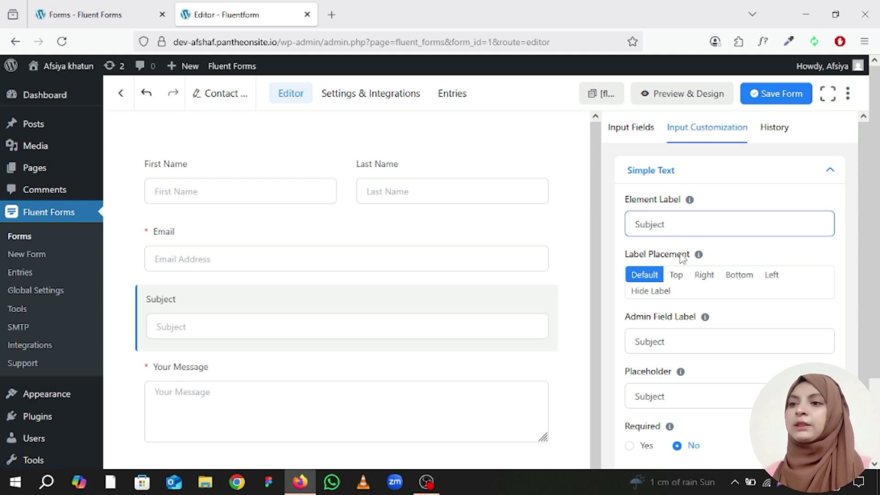
Examine the Subject field's advanced options, such as default value, help message, name attribute and maximum text length, and collapse them
{"action": "scroll", "coordinate": [768, 286], "scroll_direction": "down", "scroll_amount": 1}
{"action": "scroll", "coordinate": [766, 282], "scroll_direction": "down", "scroll_amount": 2}
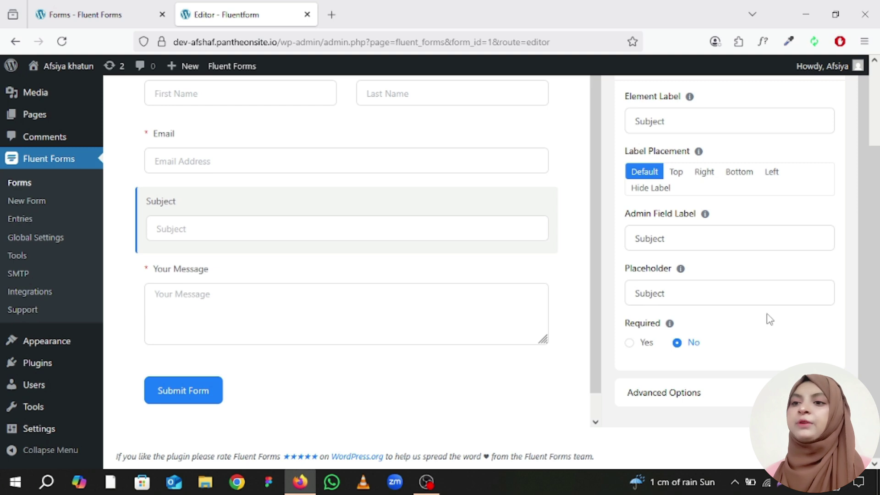
{"action": "left_click", "coordinate": [766, 392]}
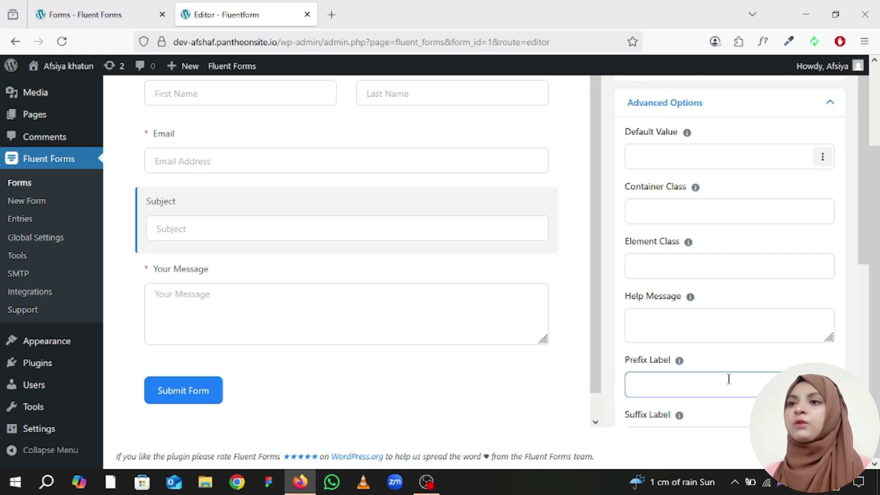
{"action": "scroll", "coordinate": [729, 379], "scroll_direction": "down", "scroll_amount": 1}
{"action": "scroll", "coordinate": [729, 379], "scroll_direction": "up", "scroll_amount": 1}
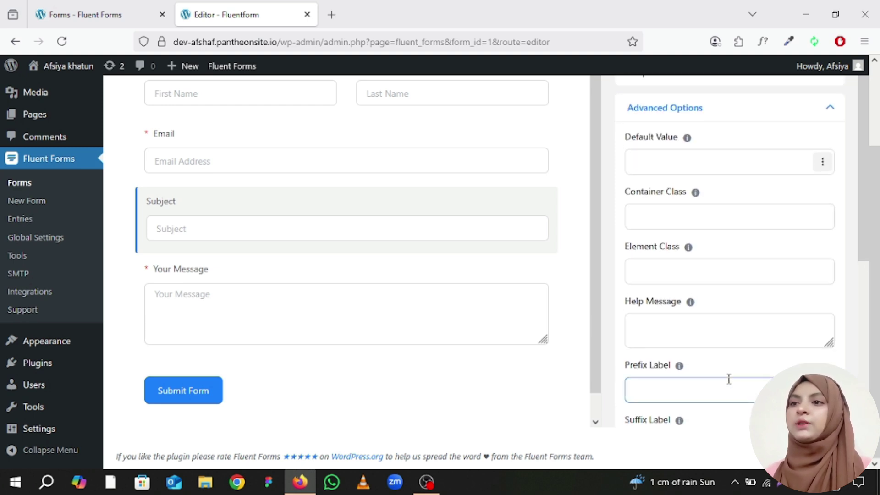
{"action": "left_click", "coordinate": [690, 164]}
{"action": "scroll", "coordinate": [705, 236], "scroll_direction": "down", "scroll_amount": 5}
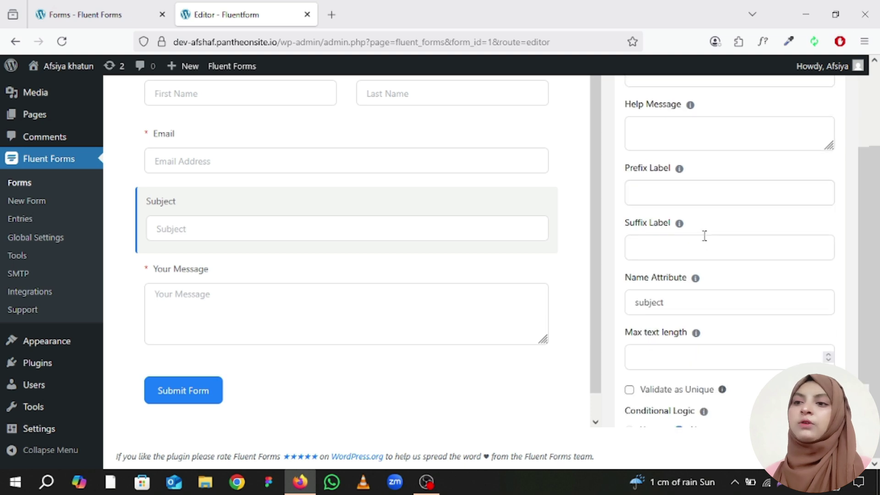
{"action": "scroll", "coordinate": [705, 243], "scroll_direction": "up", "scroll_amount": 5}
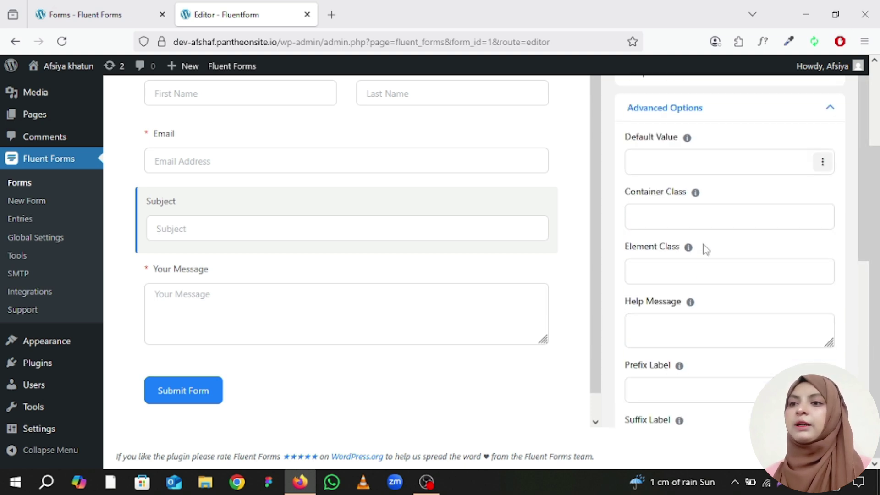
{"action": "left_click", "coordinate": [827, 111]}
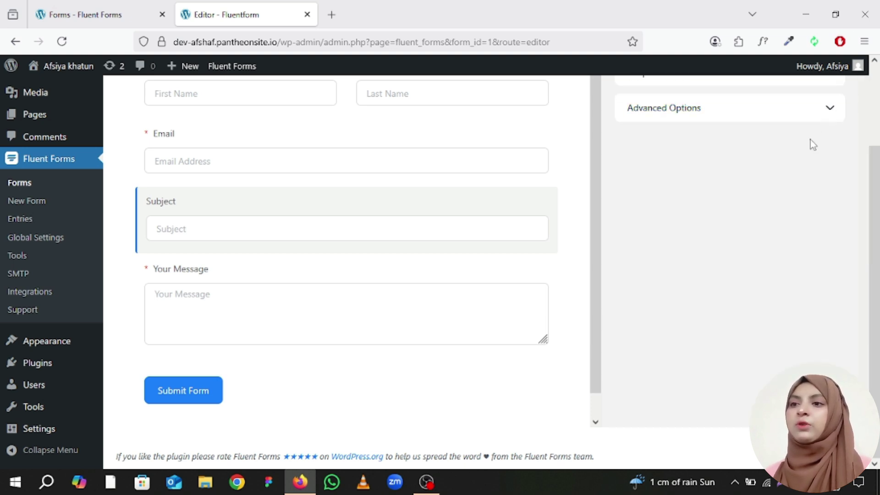
{"action": "scroll", "coordinate": [797, 165], "scroll_direction": "up", "scroll_amount": 2}
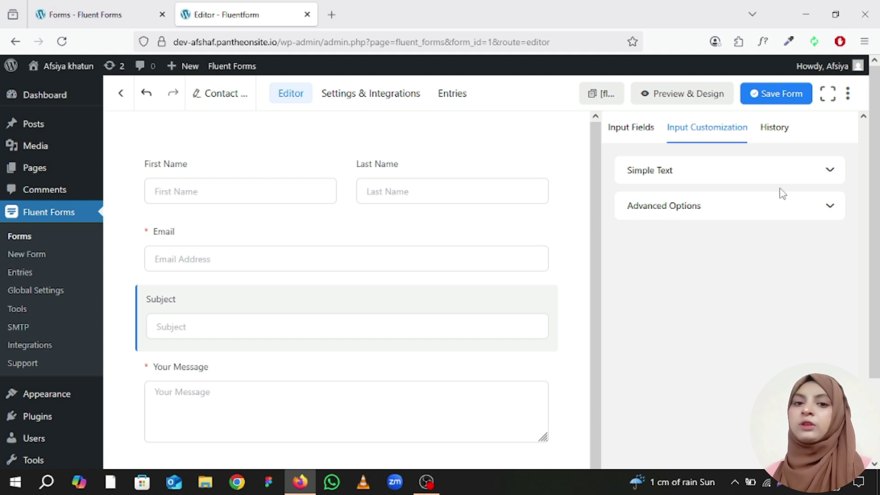
Add an Address Fields block to the form between the Email and Subject fields
{"action": "left_click", "coordinate": [633, 131]}
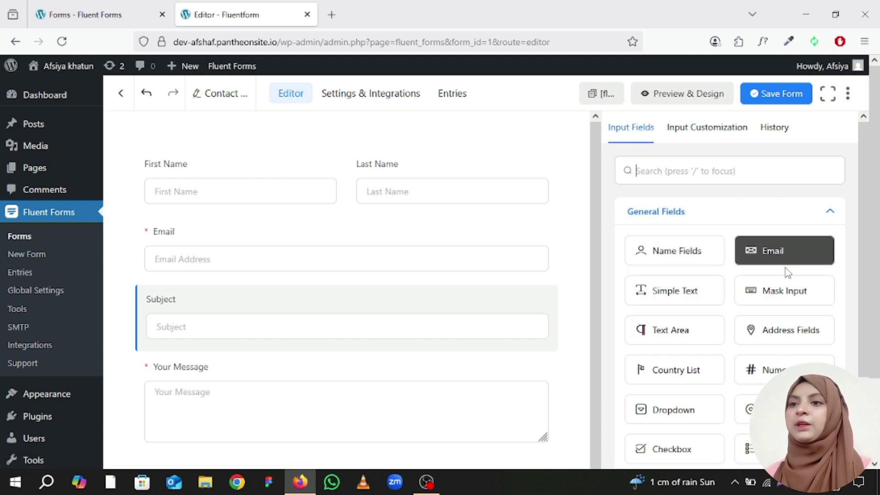
{"action": "scroll", "coordinate": [723, 306], "scroll_direction": "down", "scroll_amount": 2}
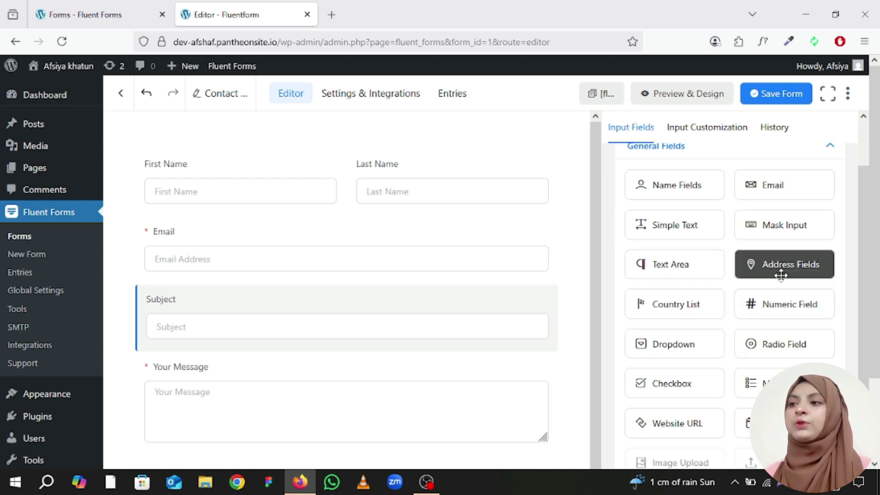
{"action": "scroll", "coordinate": [453, 297], "scroll_direction": "down", "scroll_amount": 1}
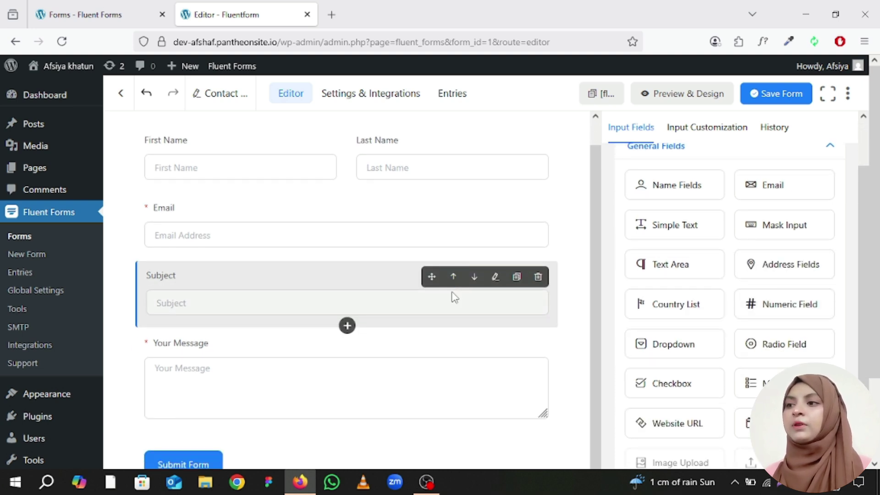
{"action": "scroll", "coordinate": [454, 297], "scroll_direction": "up", "scroll_amount": 1}
{"action": "left_click_drag", "start_coordinate": [789, 259], "coordinate": [349, 327]}
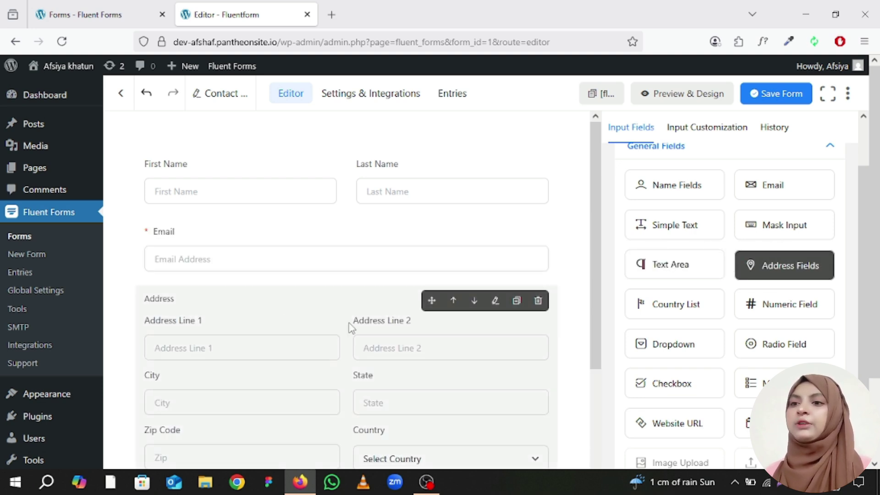
Open the customization settings of the new Address block and review its element label and admin field label
{"action": "scroll", "coordinate": [391, 315], "scroll_direction": "down", "scroll_amount": 3}
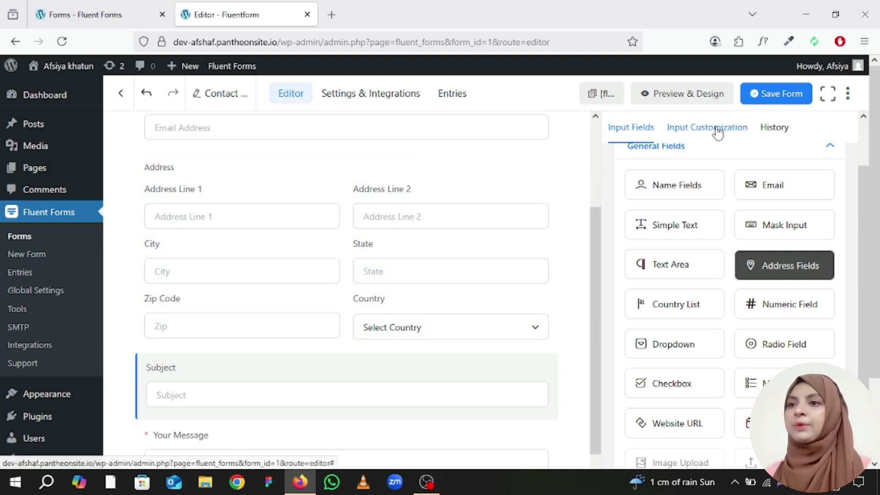
{"action": "left_click", "coordinate": [495, 169]}
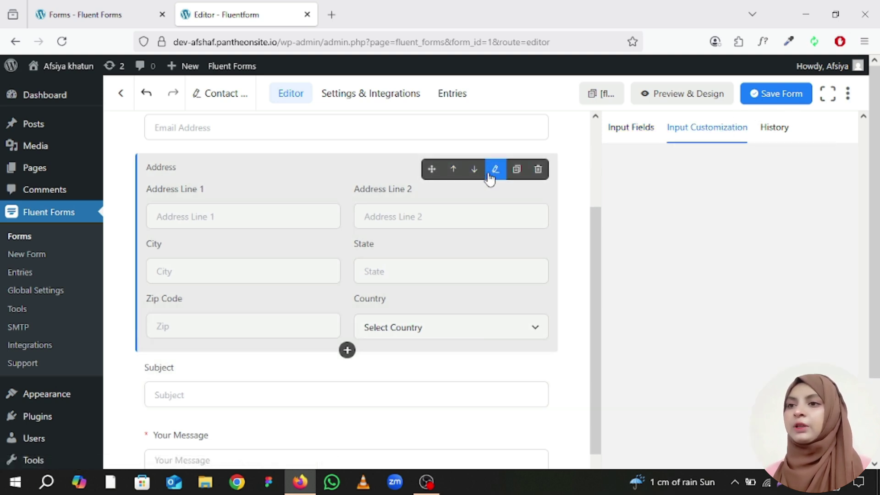
{"action": "left_click", "coordinate": [729, 218]}
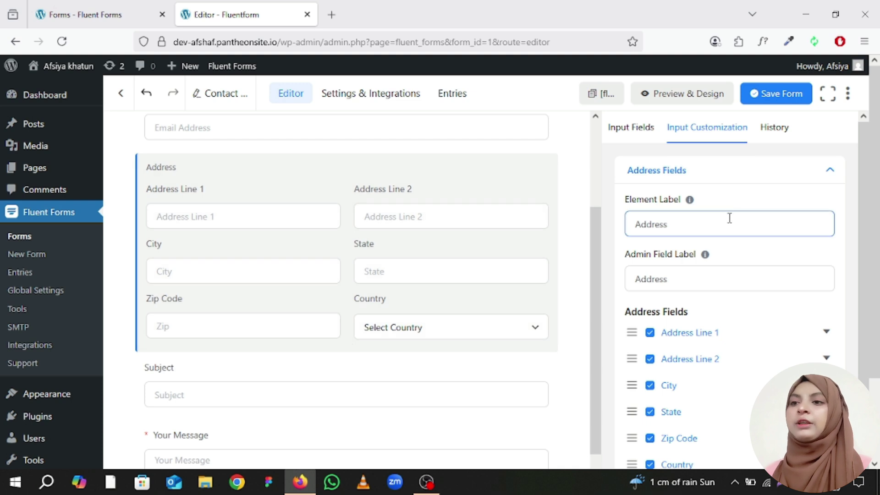
{"action": "left_click", "coordinate": [669, 284]}
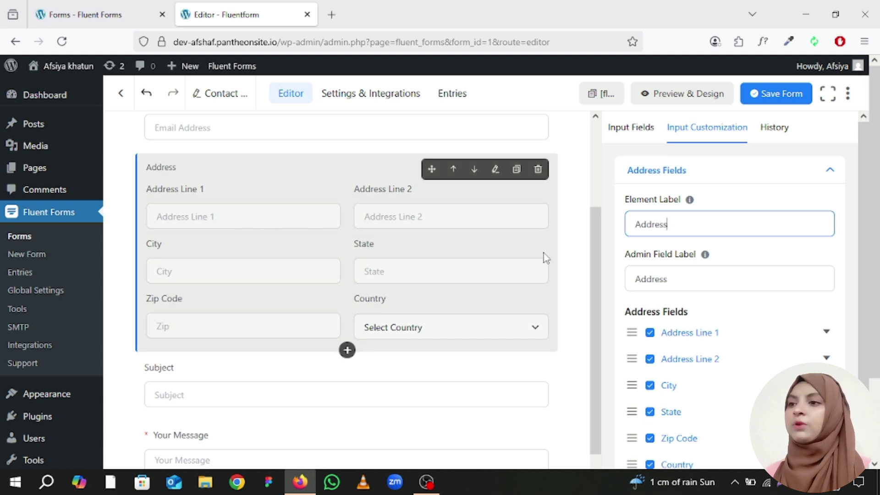
{"action": "scroll", "coordinate": [709, 228], "scroll_direction": "down", "scroll_amount": 1}
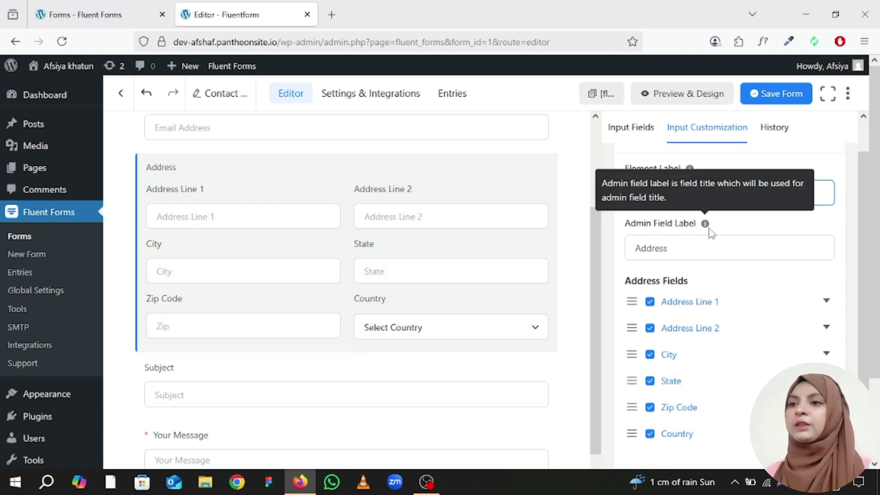
Change the label of the Address block's Address Line 2 subfield to "Address 2" and collapse its settings
{"action": "scroll", "coordinate": [709, 231], "scroll_direction": "down", "scroll_amount": 2}
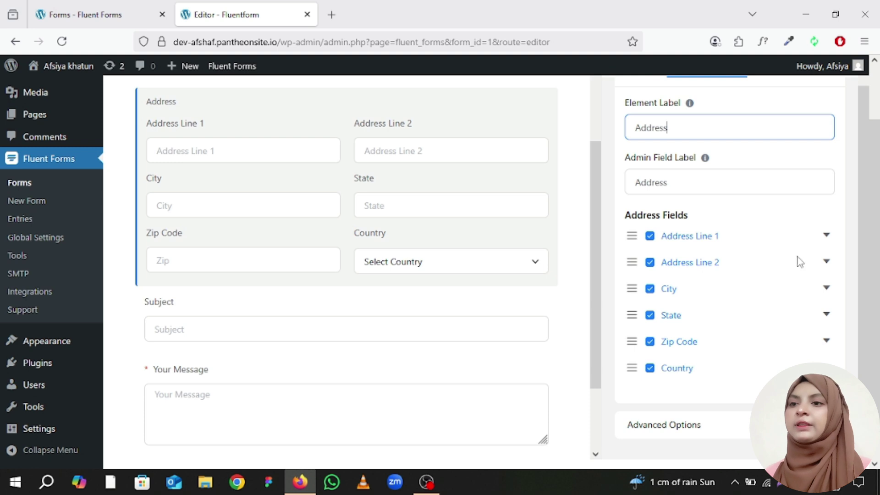
{"action": "left_click", "coordinate": [827, 262]}
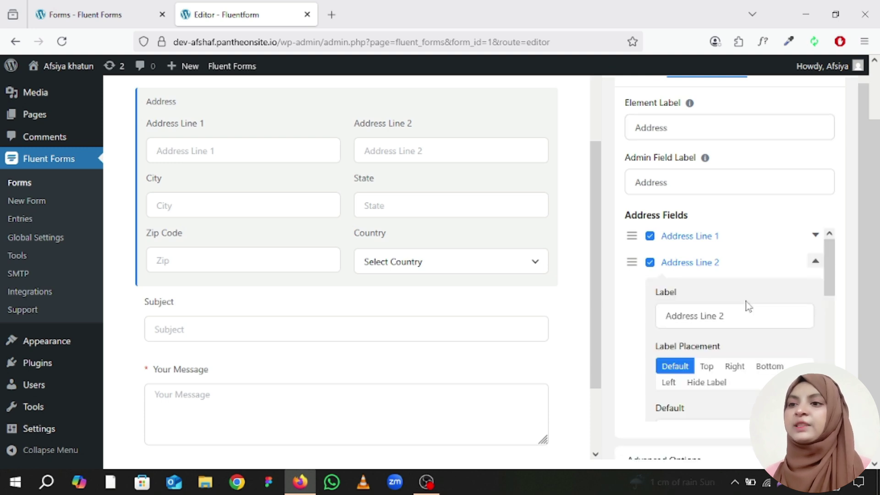
{"action": "left_click", "coordinate": [729, 315]}
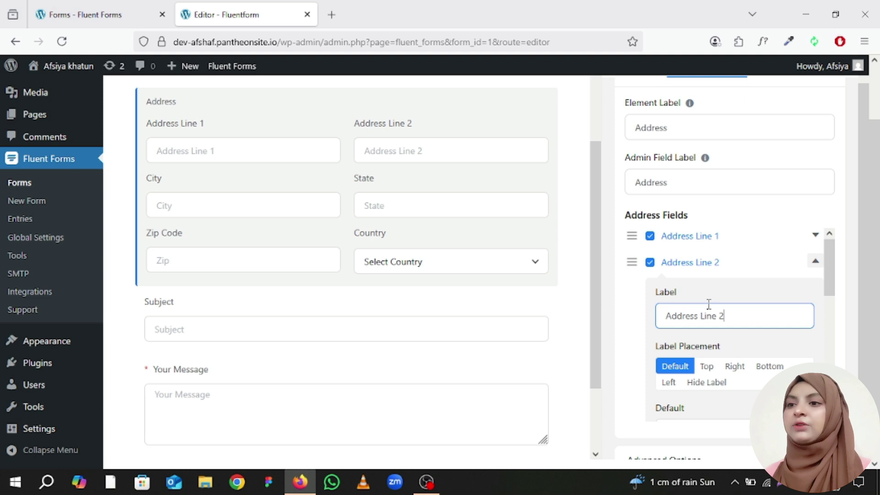
{"action": "type", "text": "A"}
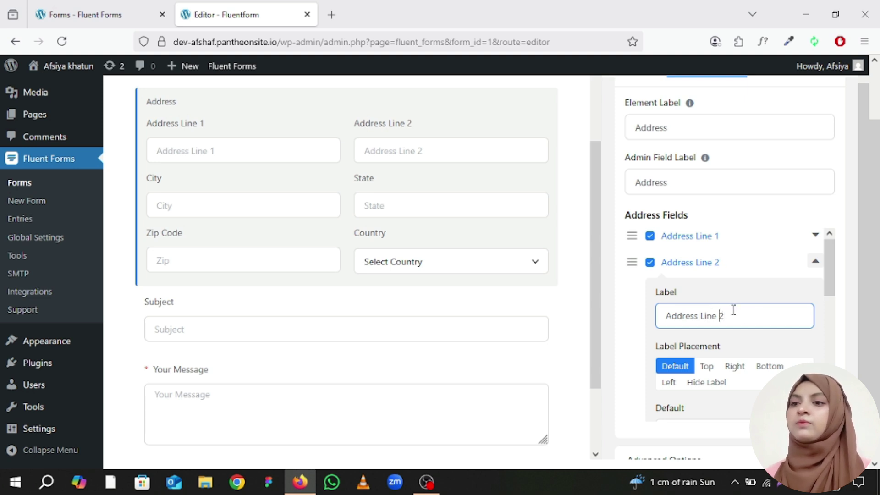
{"action": "key", "text": "Left"}
{"action": "key", "text": "BackSpace"}
{"action": "key", "text": "BackSpace"}
{"action": "key", "text": "BackSpace"}
{"action": "key", "text": "BackSpace"}
{"action": "key", "text": "BackSpace"}
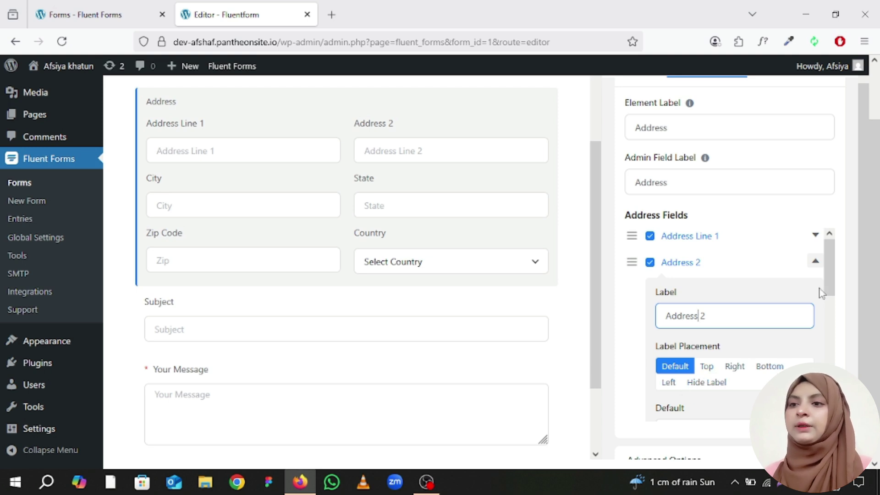
{"action": "left_click", "coordinate": [818, 264]}
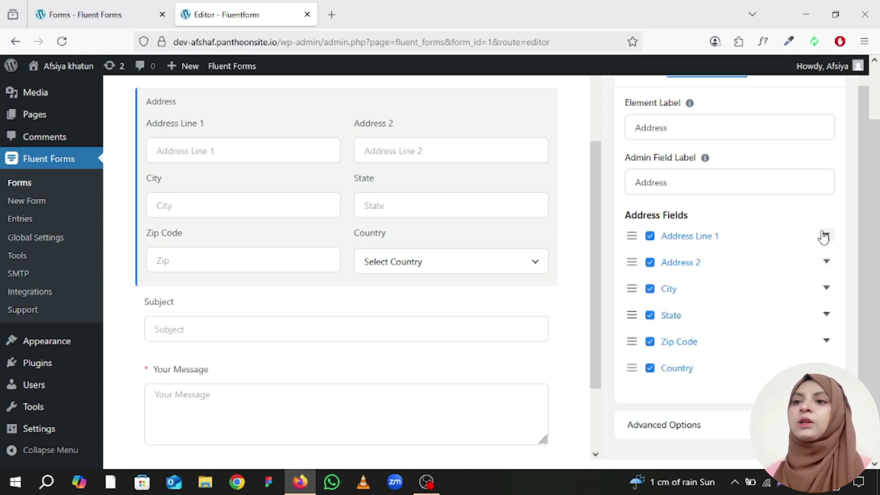
Enable Conditional Logic in the Address block's advanced options
{"action": "mouse_move", "coordinate": [444, 182]}
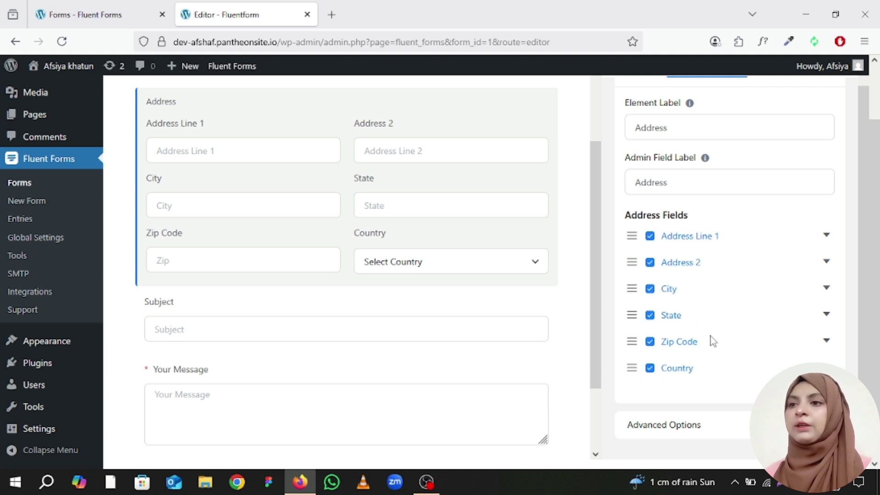
{"action": "scroll", "coordinate": [711, 340], "scroll_direction": "down", "scroll_amount": 1}
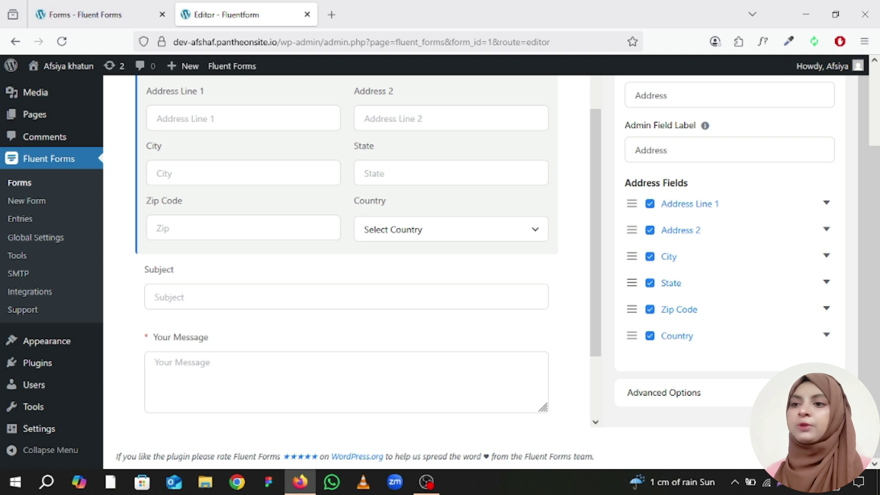
{"action": "left_click", "coordinate": [829, 393]}
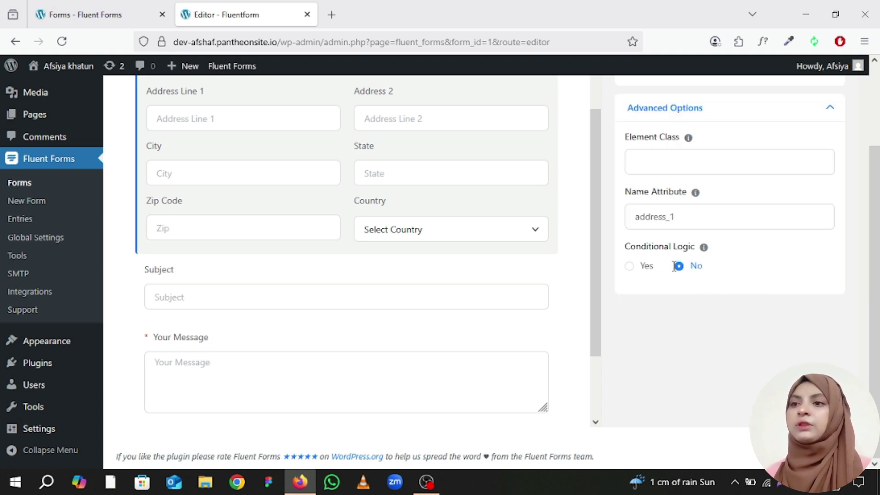
{"action": "left_click", "coordinate": [629, 267]}
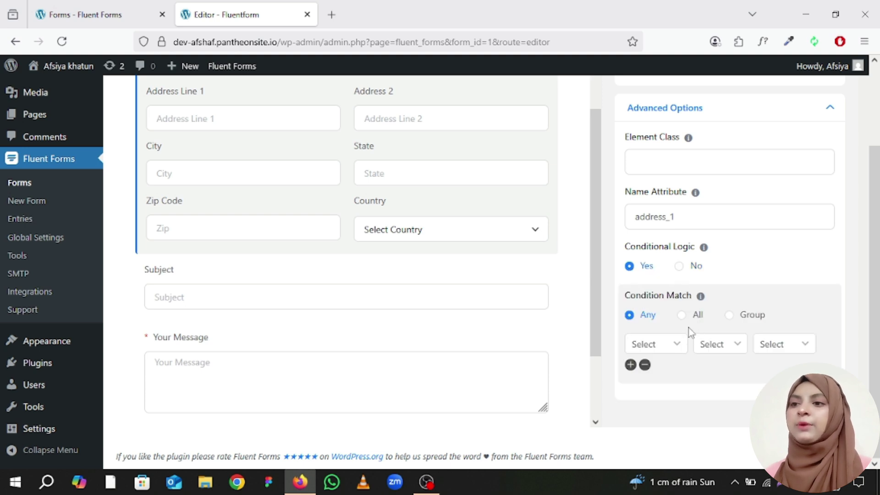
Examine the field, operator and value choices available for the Address block's condition
{"action": "left_click", "coordinate": [675, 353]}
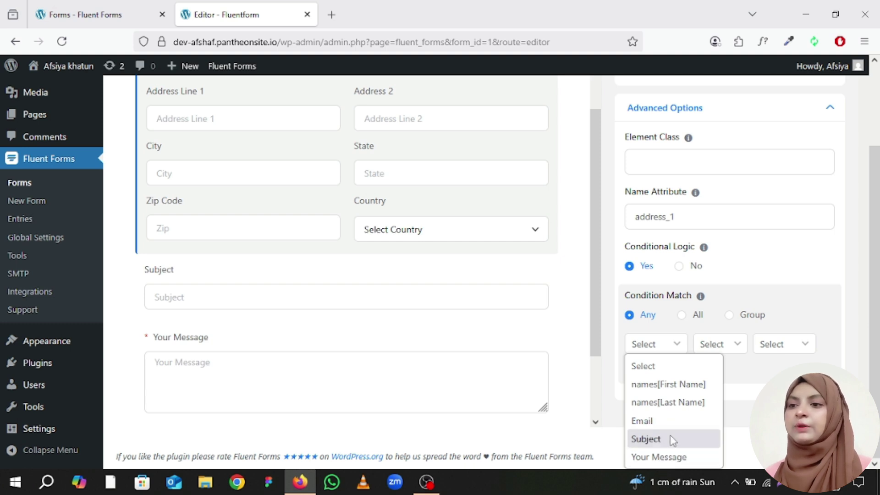
{"action": "left_click", "coordinate": [683, 346]}
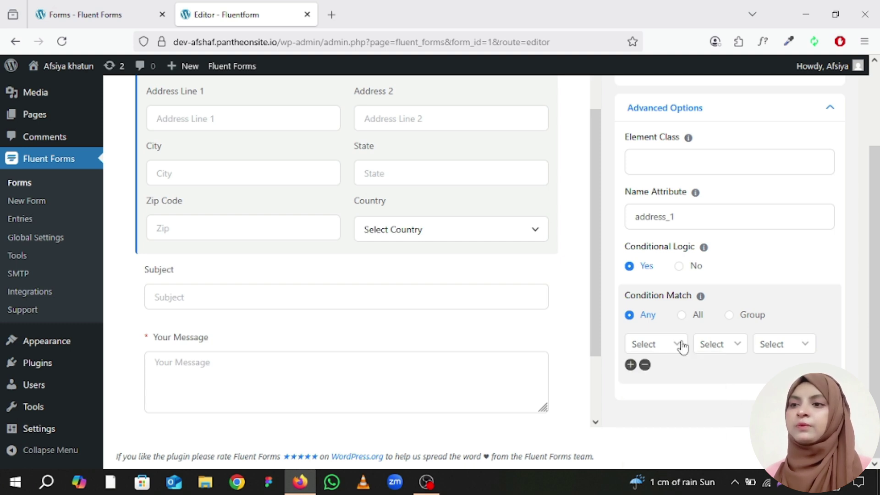
{"action": "left_click", "coordinate": [739, 350]}
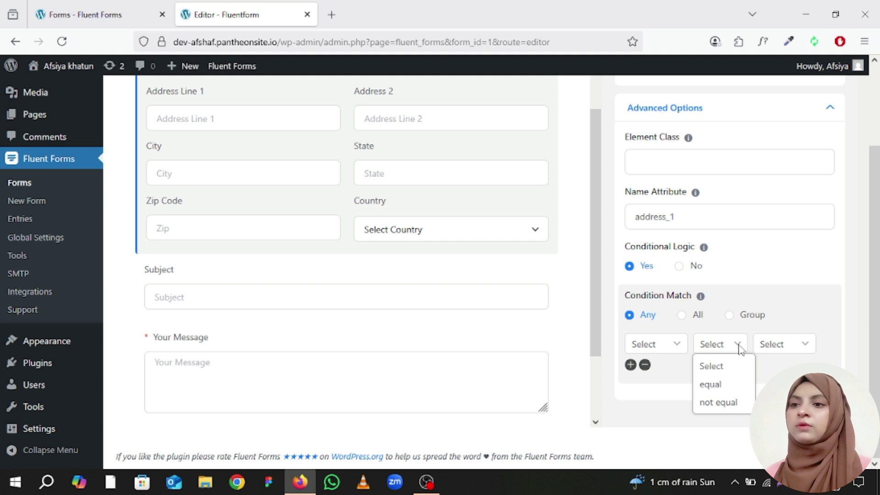
{"action": "left_click", "coordinate": [733, 347]}
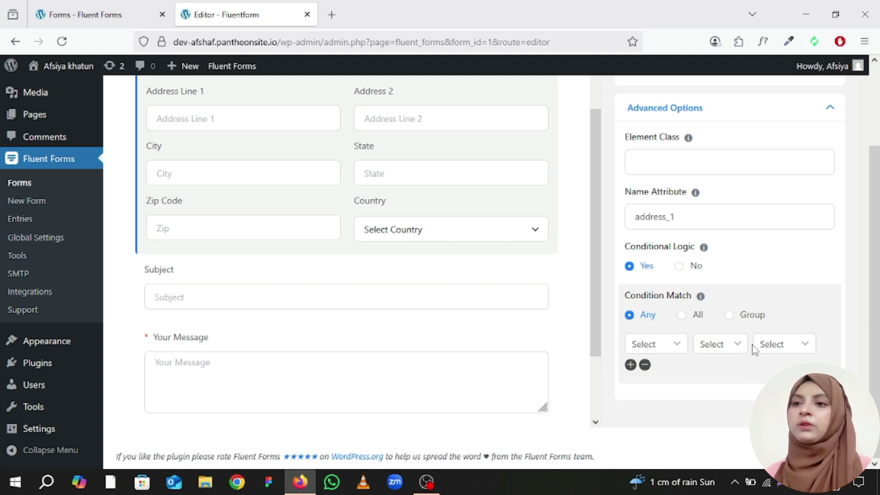
{"action": "left_click", "coordinate": [796, 347]}
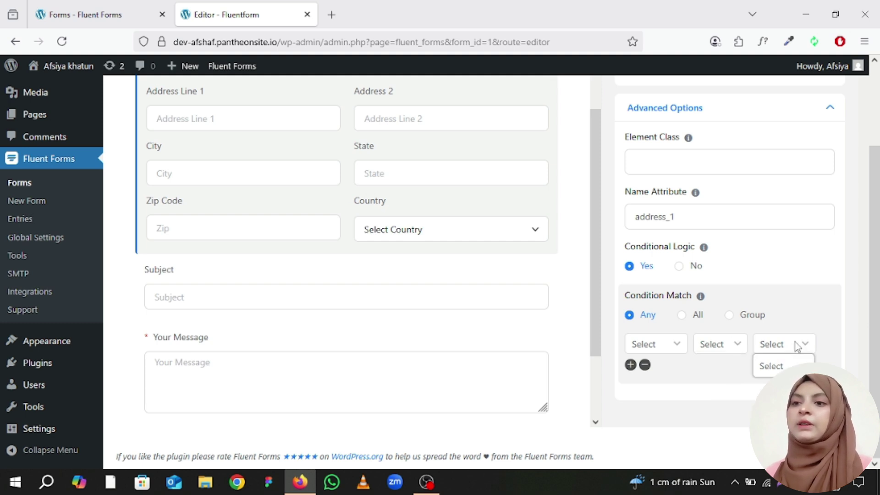
{"action": "left_click", "coordinate": [796, 348]}
{"action": "left_click", "coordinate": [797, 347]}
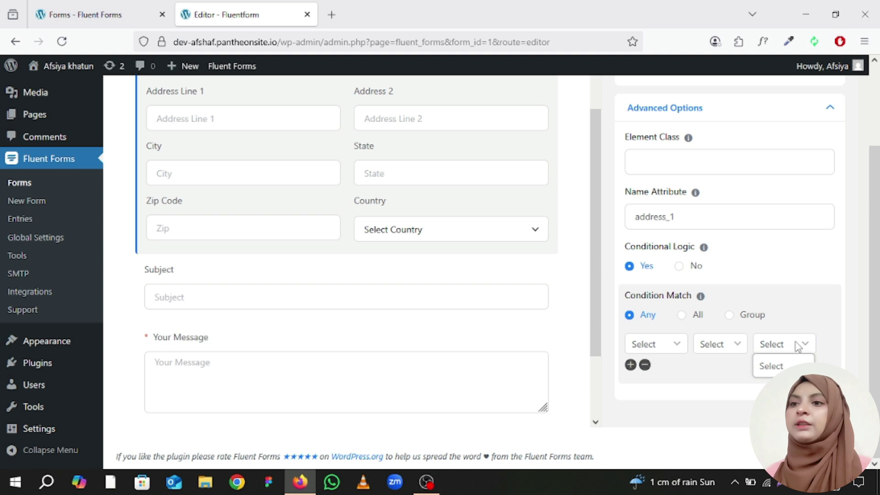
{"action": "left_click", "coordinate": [806, 352]}
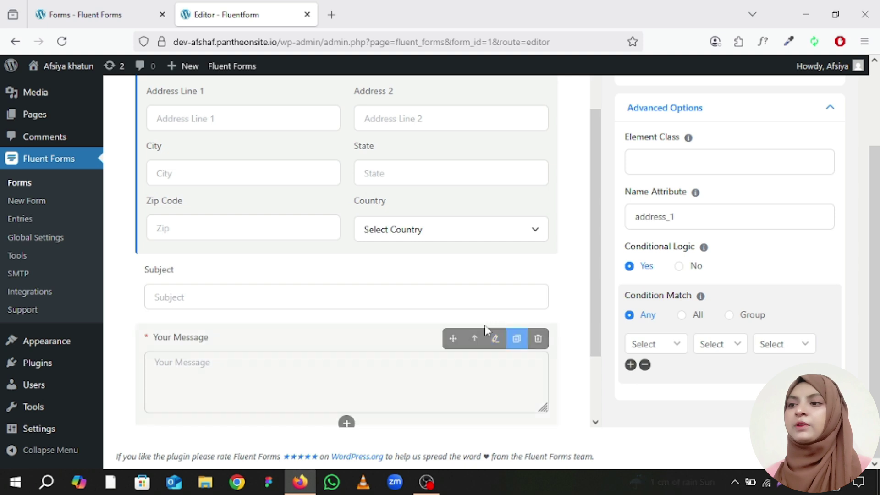
{"action": "mouse_move", "coordinate": [458, 274]}
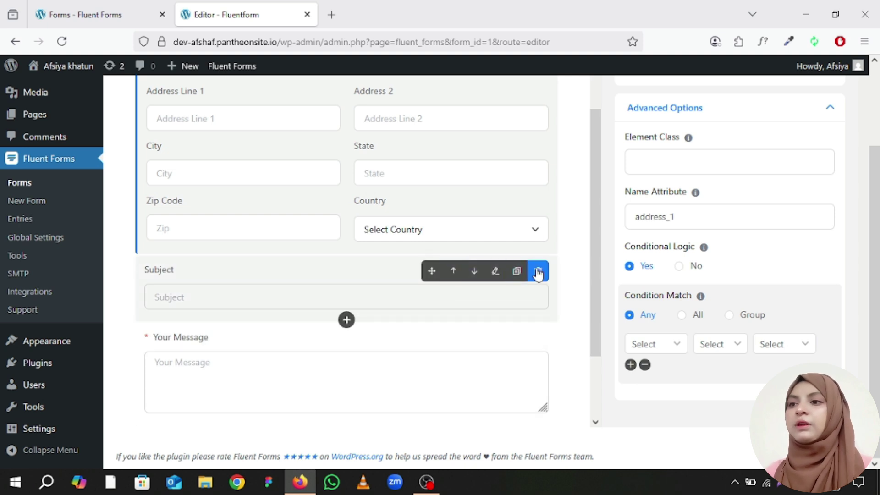
Collapse the Address block's advanced options and expand its Address Fields settings
{"action": "scroll", "coordinate": [738, 264], "scroll_direction": "up", "scroll_amount": 3}
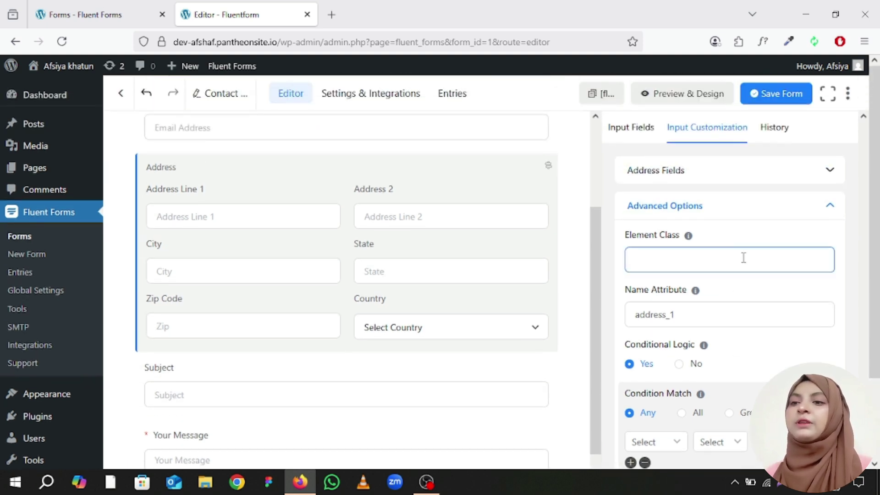
{"action": "left_click", "coordinate": [829, 208]}
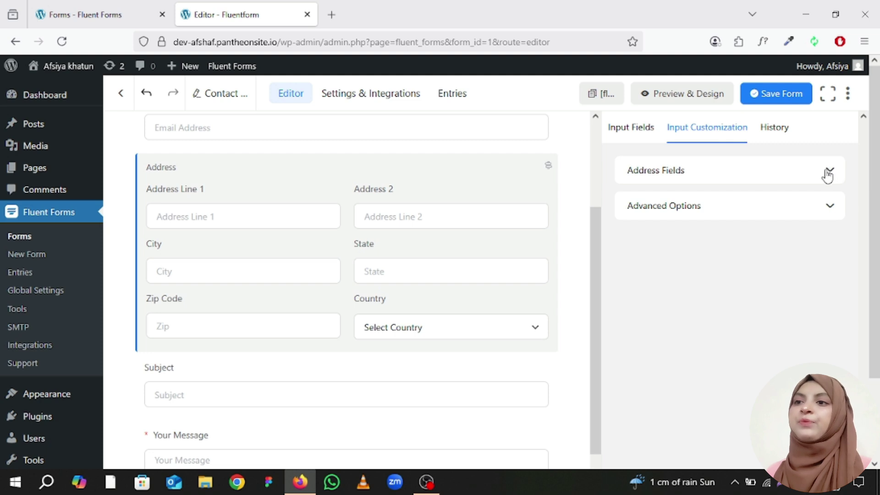
{"action": "left_click", "coordinate": [828, 173]}
{"action": "left_click", "coordinate": [826, 175]}
{"action": "left_click", "coordinate": [827, 174]}
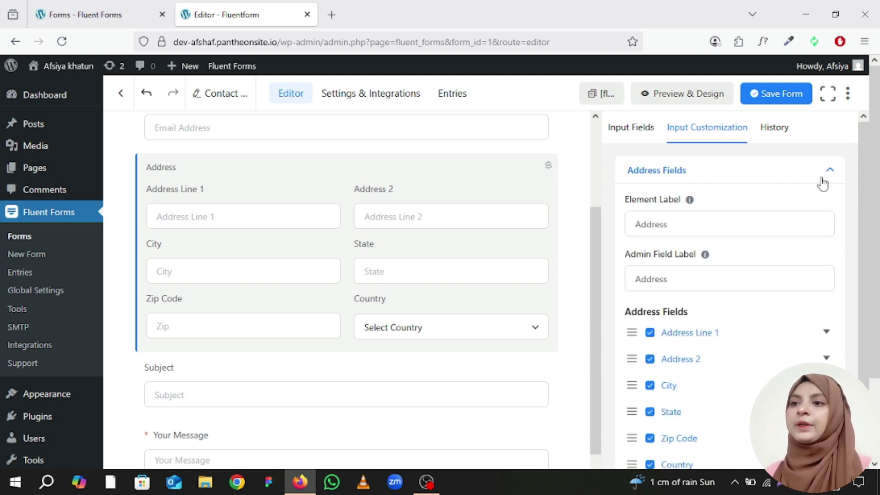
Move Address 2 ahead of Address Line 1 in the Address block's subfield order, and restore the original order
{"action": "scroll", "coordinate": [768, 246], "scroll_direction": "down", "scroll_amount": 5}
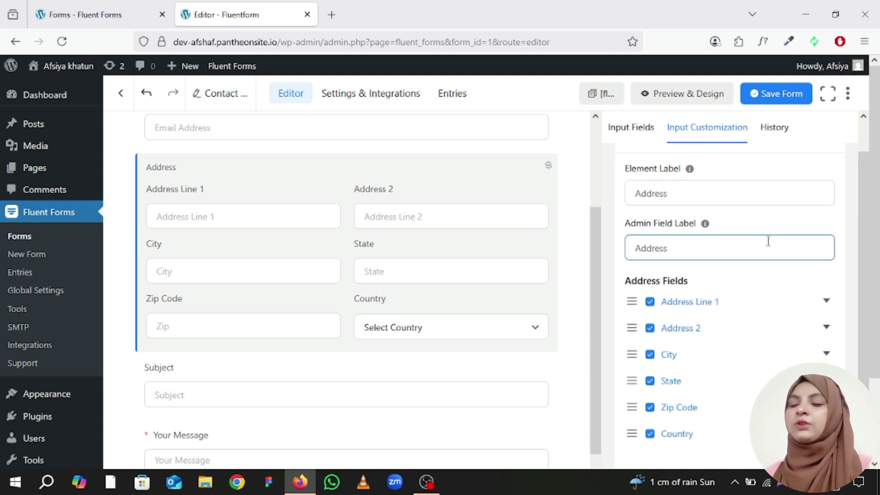
{"action": "mouse_move", "coordinate": [630, 267]}
{"action": "left_mouse_down"}
{"action": "mouse_move", "coordinate": [639, 262]}
{"action": "mouse_move", "coordinate": [633, 249]}
{"action": "mouse_move", "coordinate": [633, 257]}
{"action": "left_mouse_up"}
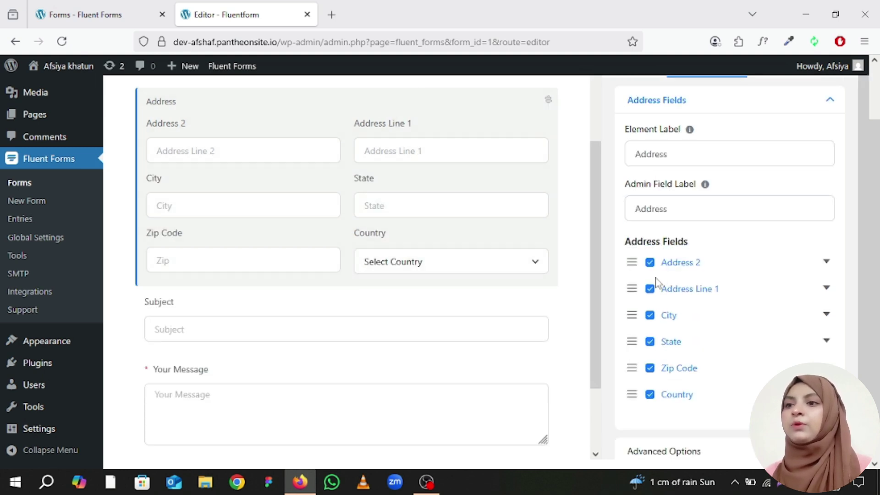
{"action": "left_click_drag", "start_coordinate": [631, 262], "coordinate": [647, 337]}
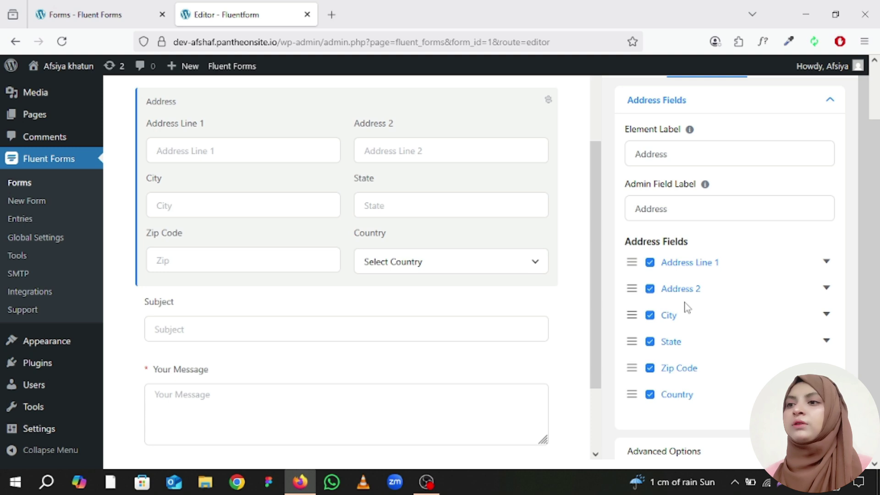
{"action": "scroll", "coordinate": [815, 331], "scroll_direction": "up", "scroll_amount": 1}
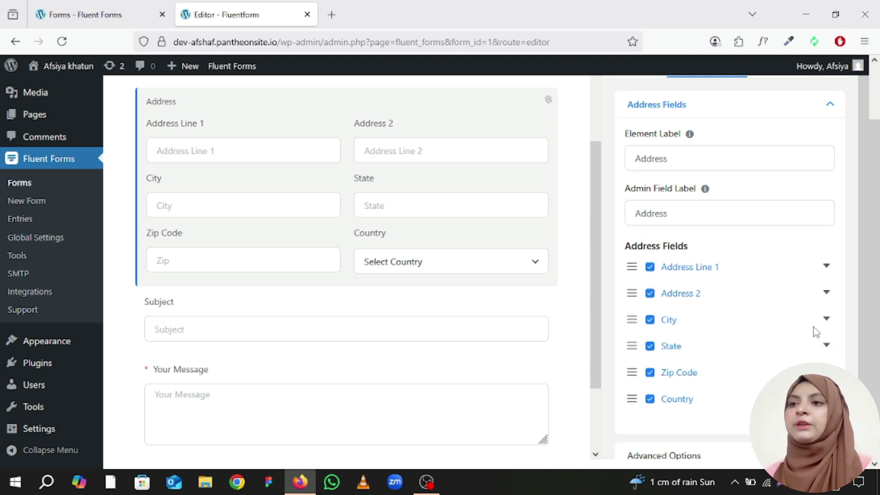
Check the form's change history, return to the Address block's customization settings and look over the form layout
{"action": "scroll", "coordinate": [747, 214], "scroll_direction": "up", "scroll_amount": 2}
{"action": "left_click", "coordinate": [773, 130]}
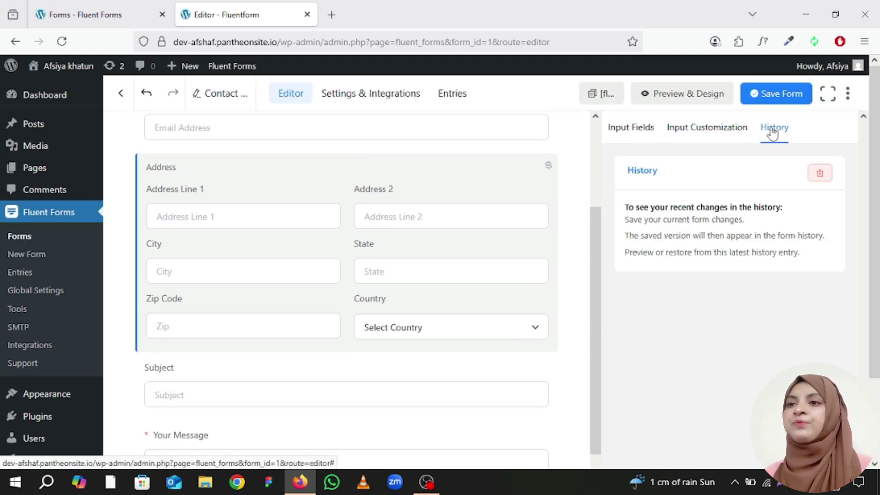
{"action": "left_click", "coordinate": [710, 134]}
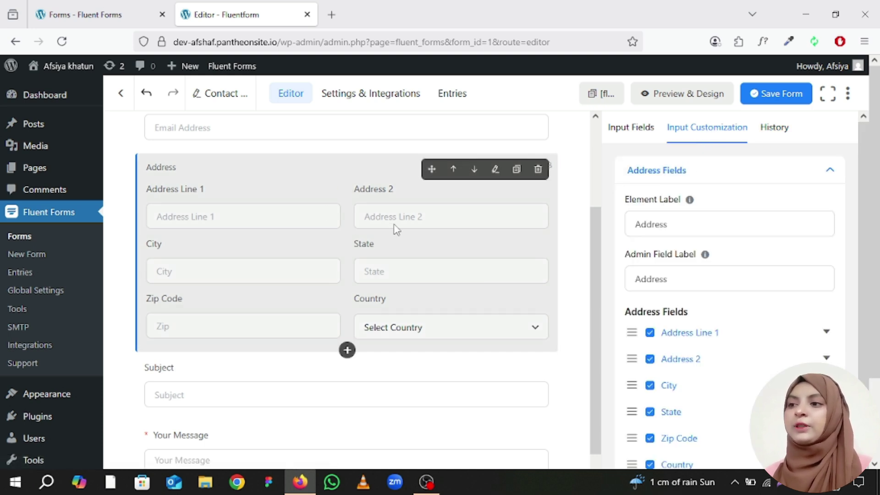
{"action": "scroll", "coordinate": [393, 228], "scroll_direction": "down", "scroll_amount": 2}
{"action": "scroll", "coordinate": [398, 230], "scroll_direction": "up", "scroll_amount": 5}
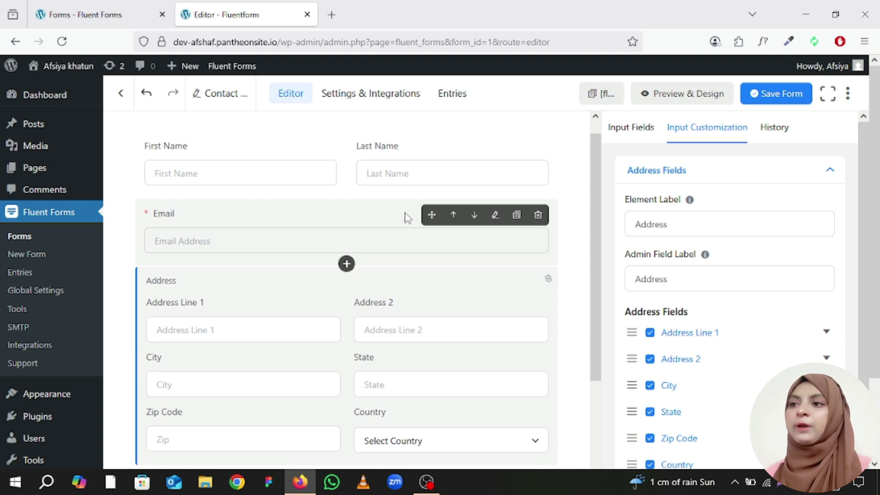
{"action": "scroll", "coordinate": [408, 218], "scroll_direction": "up", "scroll_amount": 1}
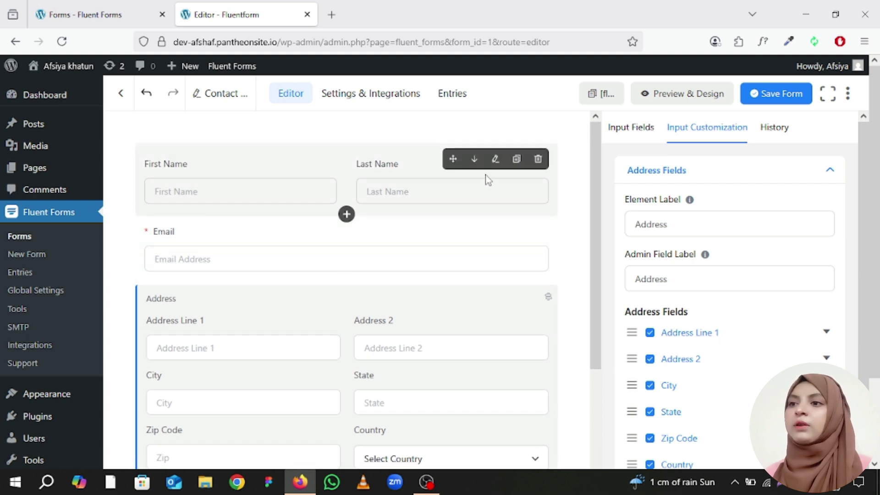
Save the form and open its preview in the design view
{"action": "left_click", "coordinate": [777, 95]}
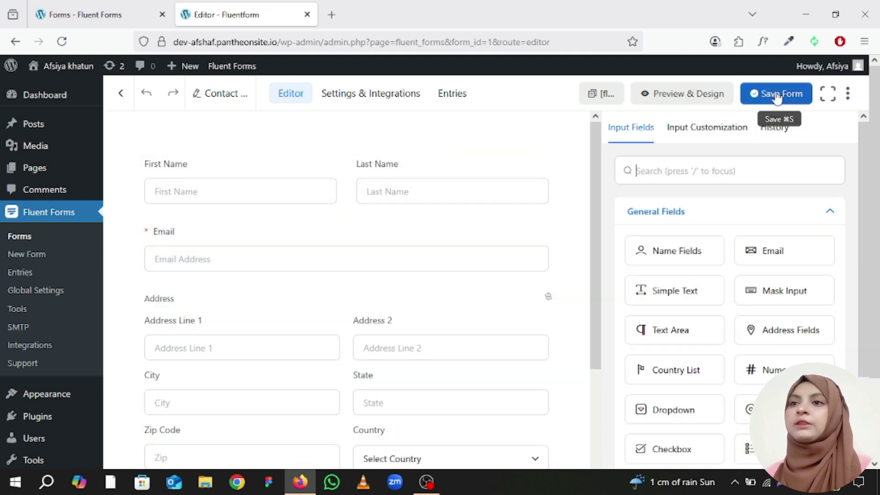
{"action": "left_click", "coordinate": [681, 95]}
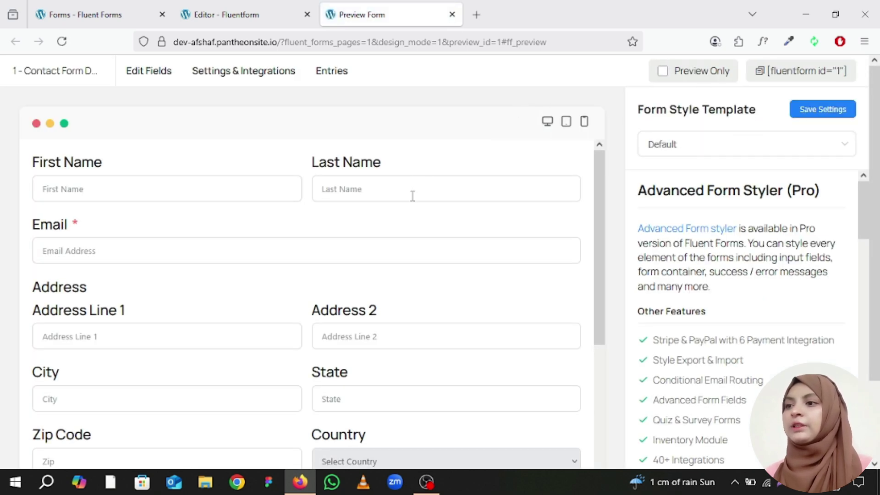
{"action": "scroll", "coordinate": [178, 213], "scroll_direction": "down", "scroll_amount": 3}
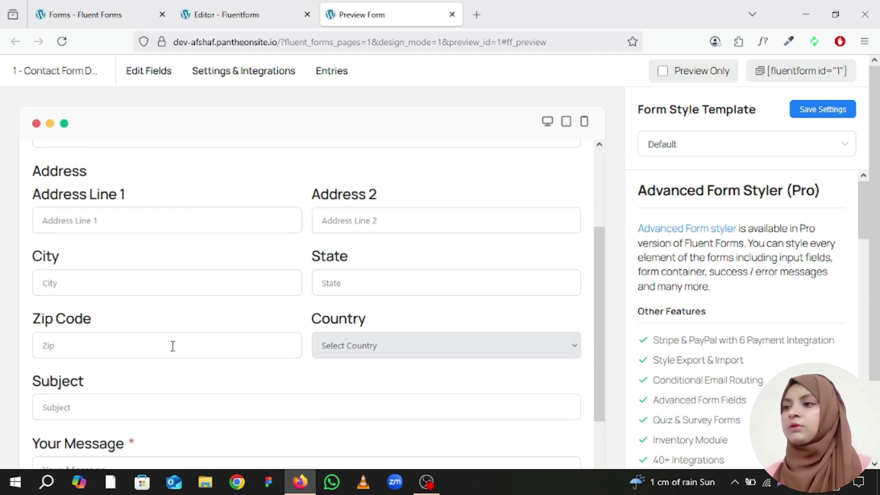
{"action": "scroll", "coordinate": [151, 407], "scroll_direction": "down", "scroll_amount": 2}
Select Bangladesh as the country in the previewed form
{"action": "left_click", "coordinate": [576, 261]}
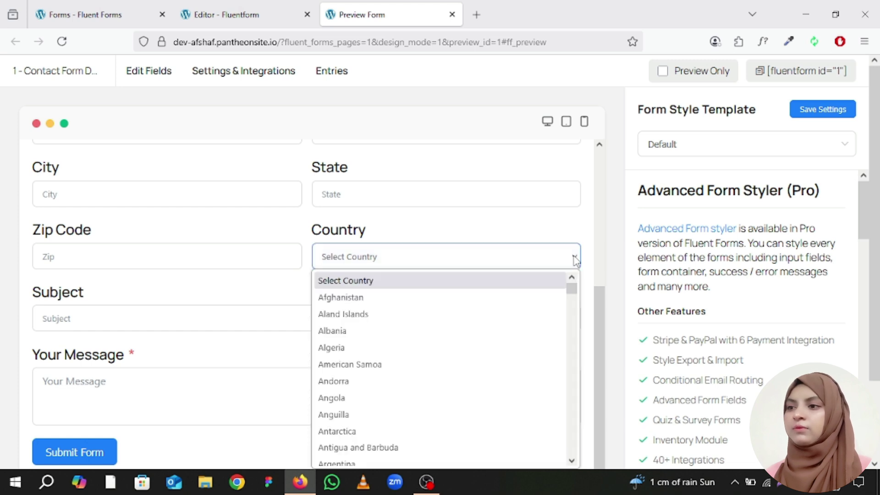
{"action": "scroll", "coordinate": [345, 426], "scroll_direction": "down", "scroll_amount": 5}
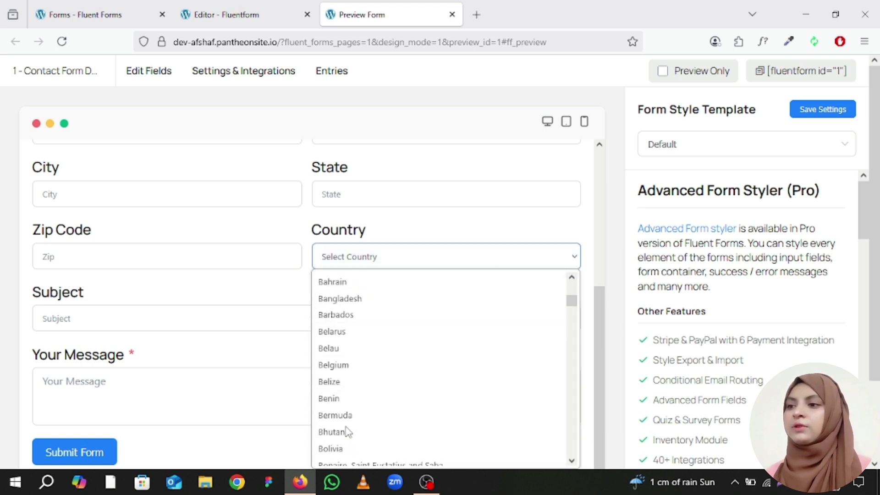
{"action": "left_click", "coordinate": [365, 300]}
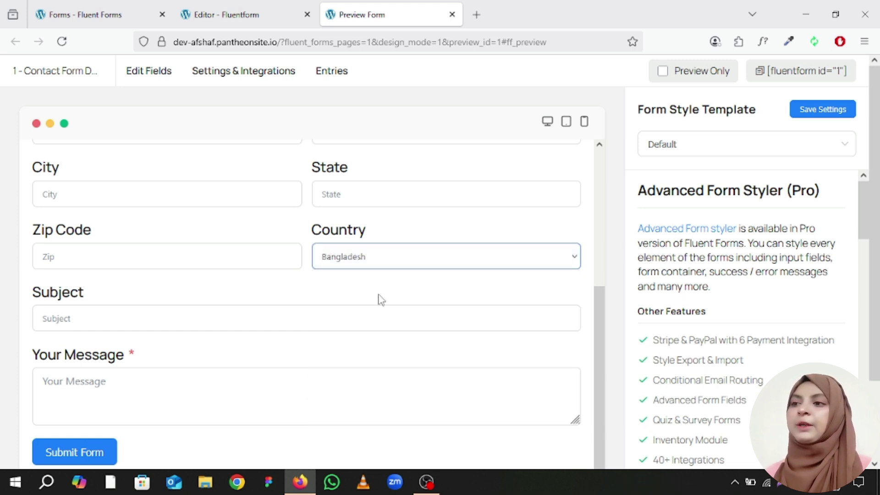
Check the Zip Code, State and City inputs and review the whole previewed form down to its submit button
{"action": "left_click", "coordinate": [91, 255]}
{"action": "left_click", "coordinate": [355, 193]}
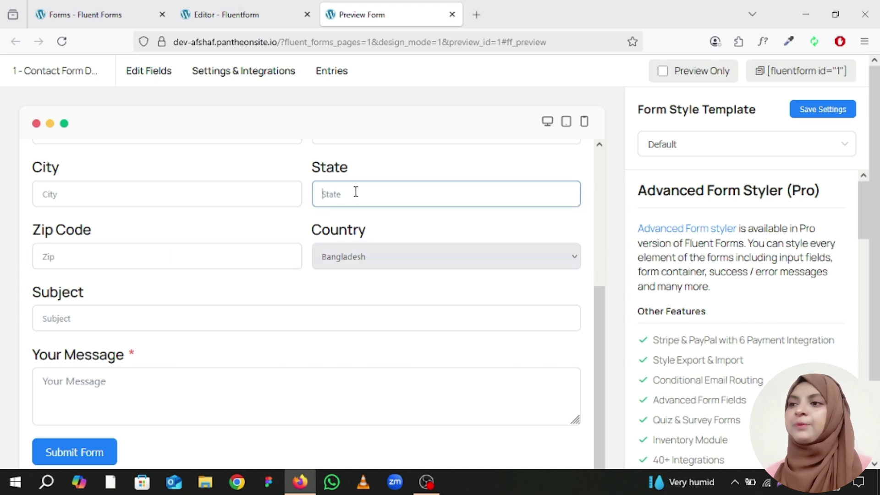
{"action": "left_click", "coordinate": [177, 197]}
{"action": "scroll", "coordinate": [184, 207], "scroll_direction": "up", "scroll_amount": 5}
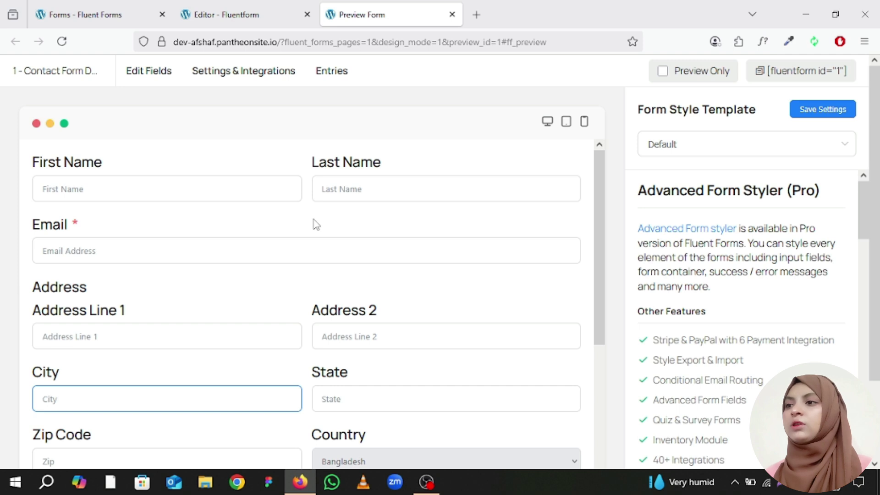
{"action": "scroll", "coordinate": [314, 223], "scroll_direction": "down", "scroll_amount": 4}
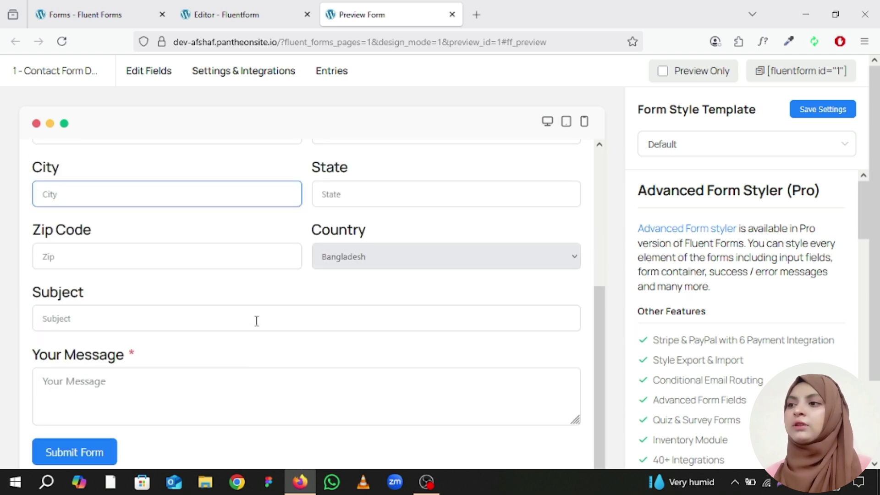
{"action": "scroll", "coordinate": [217, 408], "scroll_direction": "down", "scroll_amount": 2}
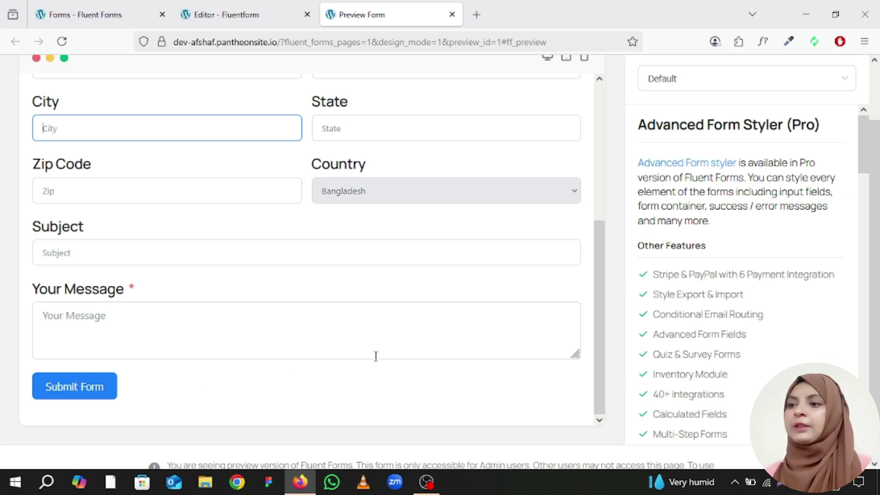
{"action": "scroll", "coordinate": [376, 356], "scroll_direction": "up", "scroll_amount": 6}
Return to the form editor, open the form's confirmation settings and set the Confirmation Type to To a Page
{"action": "left_click", "coordinate": [223, 10]}
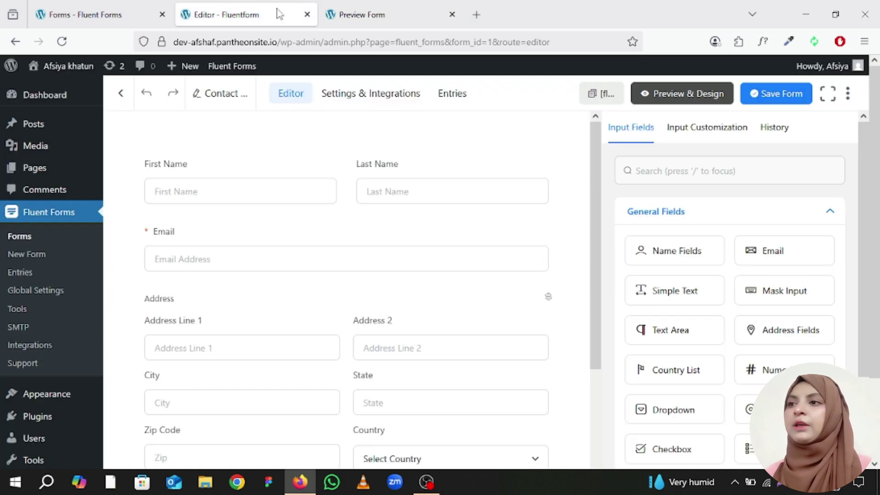
{"action": "scroll", "coordinate": [353, 216], "scroll_direction": "down", "scroll_amount": 7}
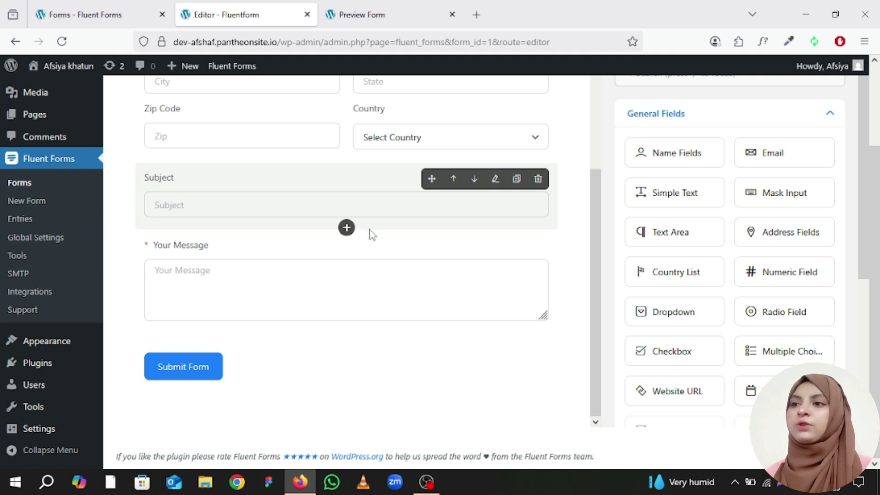
{"action": "scroll", "coordinate": [402, 239], "scroll_direction": "up", "scroll_amount": 7}
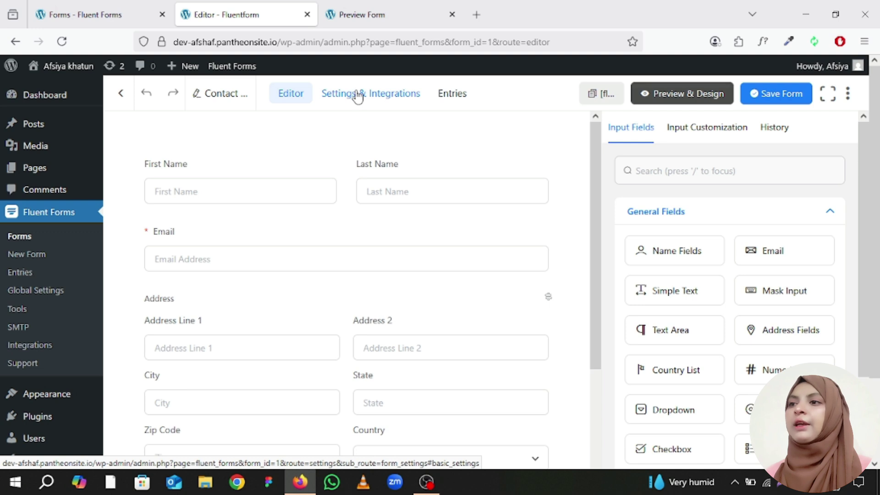
{"action": "left_click", "coordinate": [358, 96]}
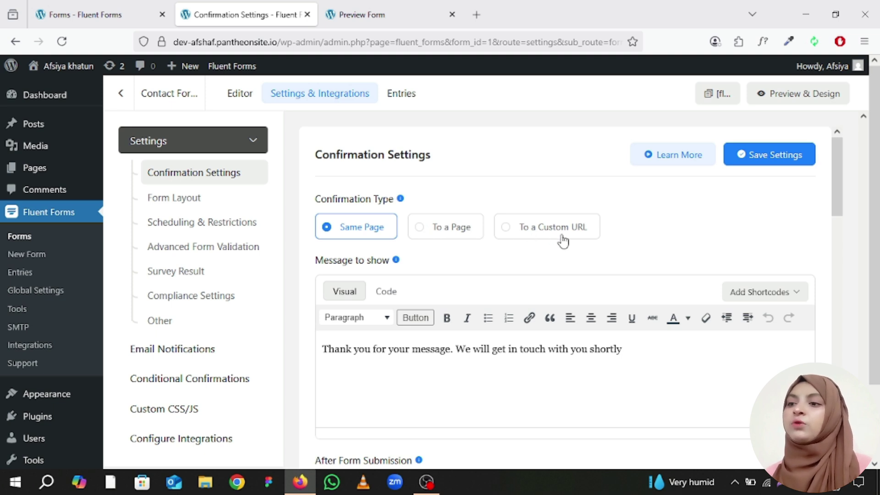
{"action": "scroll", "coordinate": [420, 288], "scroll_direction": "down", "scroll_amount": 2}
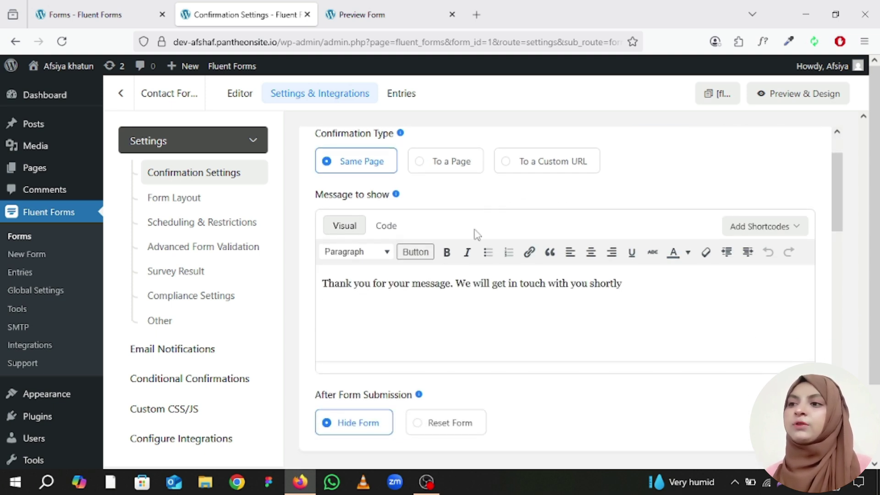
{"action": "left_click", "coordinate": [424, 165]}
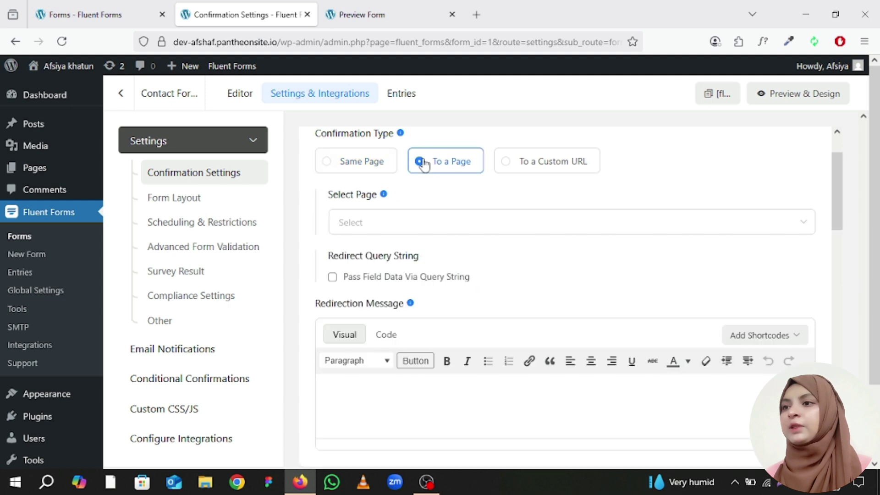
Check which pages are offered as the redirect target, and look over the forms list and the form preview
{"action": "left_click", "coordinate": [404, 224]}
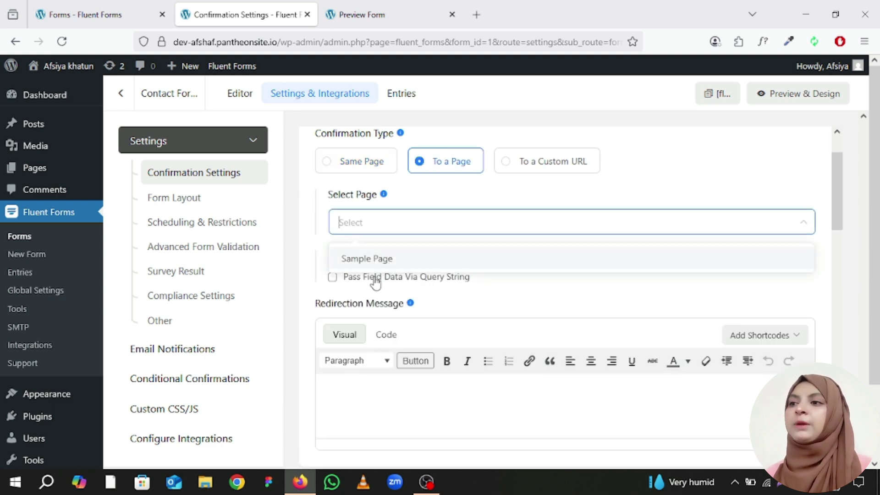
{"action": "left_click", "coordinate": [403, 224]}
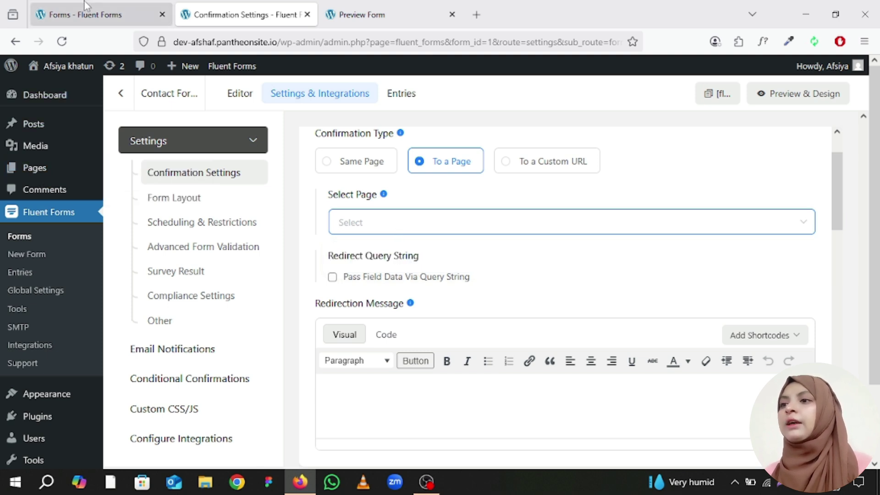
{"action": "left_click", "coordinate": [117, 16]}
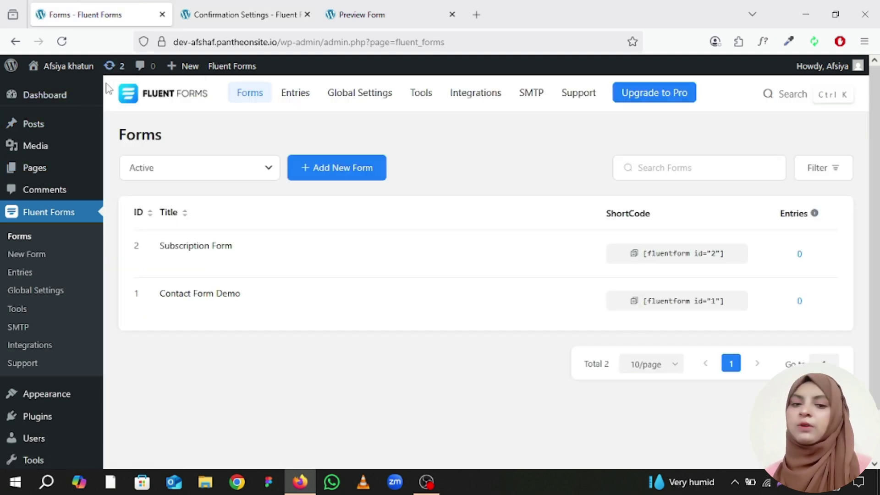
{"action": "left_click", "coordinate": [364, 15]}
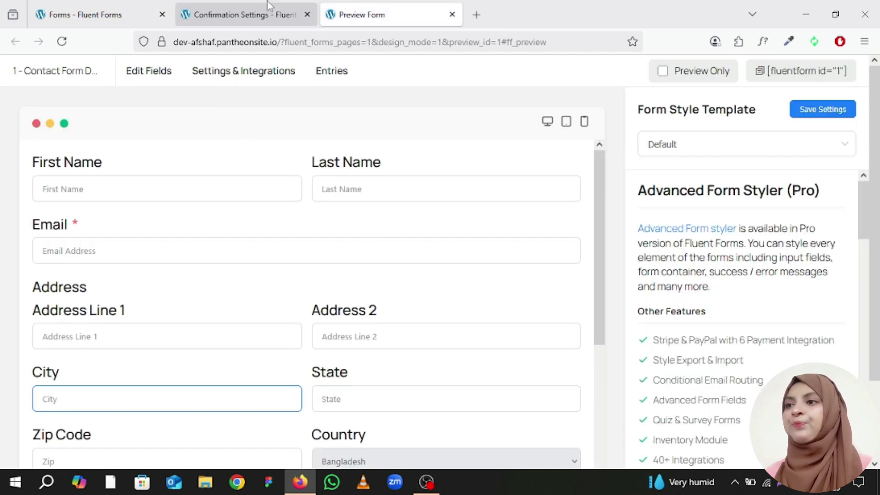
{"action": "left_click", "coordinate": [257, 15]}
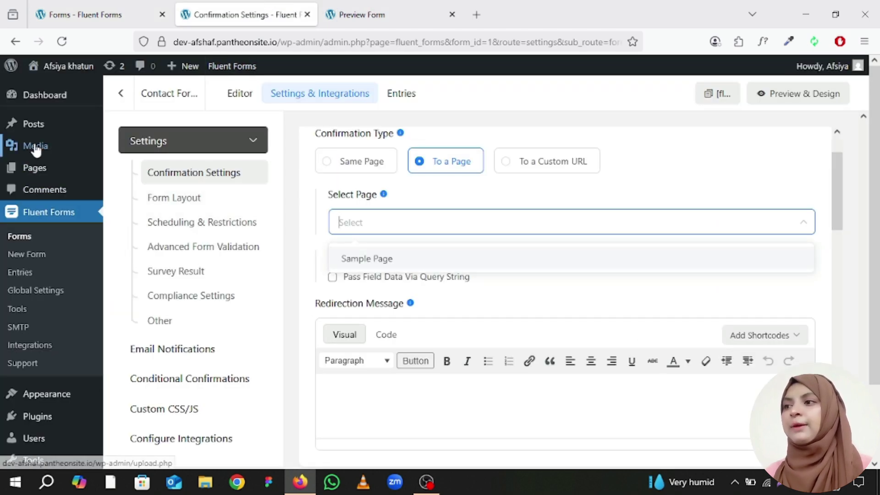
{"action": "mouse_move", "coordinate": [36, 149]}
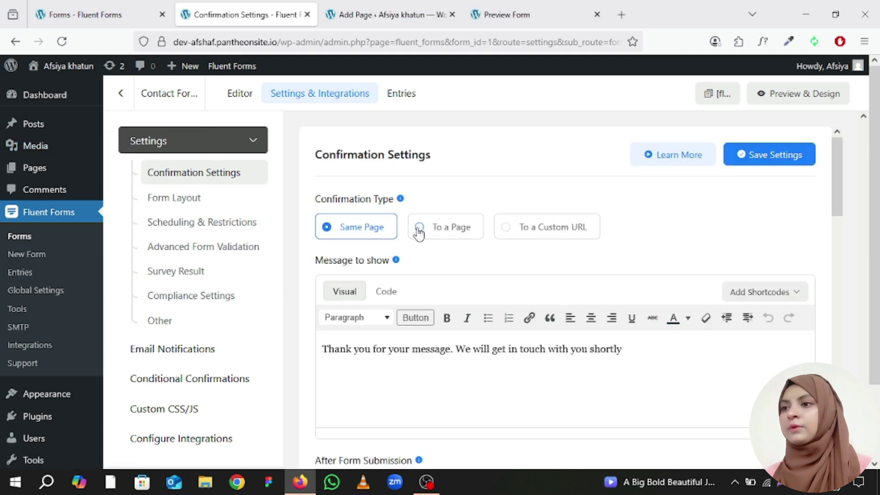
Set the Confirmation Type to To a Page and check the available choices for Select Page
{"action": "left_click", "coordinate": [419, 227]}
{"action": "left_click", "coordinate": [421, 288]}
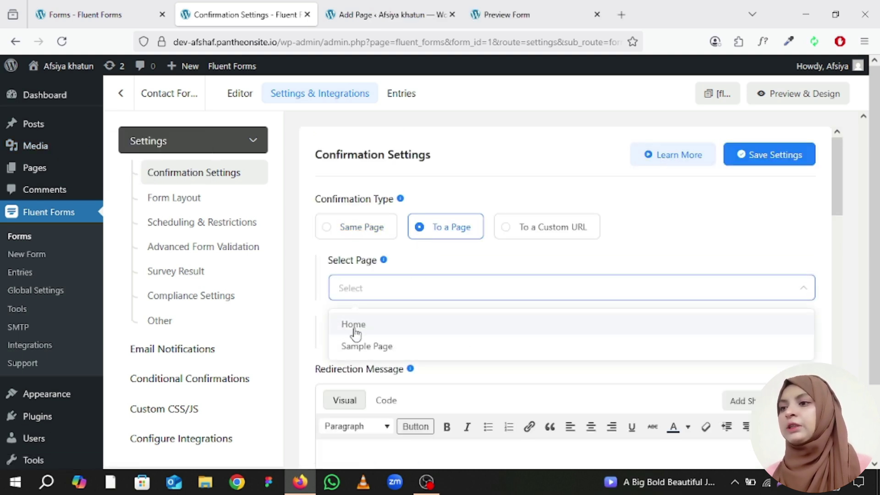
{"action": "left_click", "coordinate": [449, 283]}
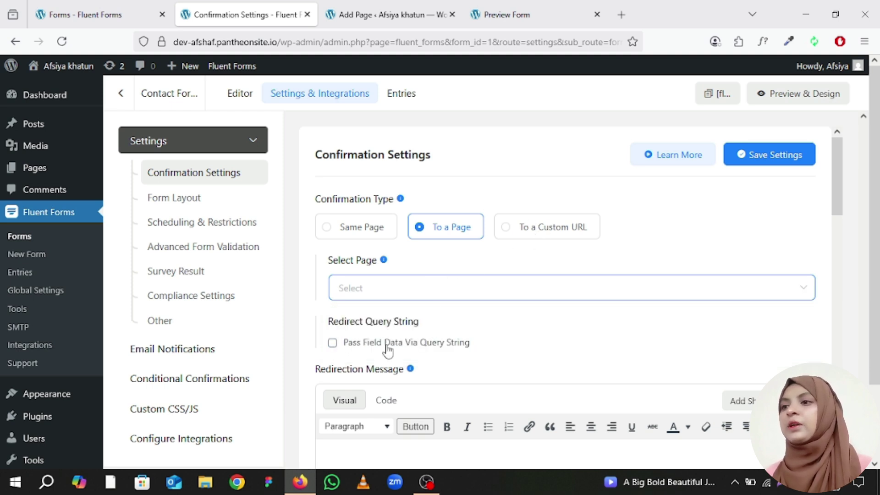
Enable Pass Field Data Via Query String, try the Redirect Query String input, and disable the option again
{"action": "left_click", "coordinate": [333, 344]}
{"action": "scroll", "coordinate": [334, 349], "scroll_direction": "down", "scroll_amount": 2}
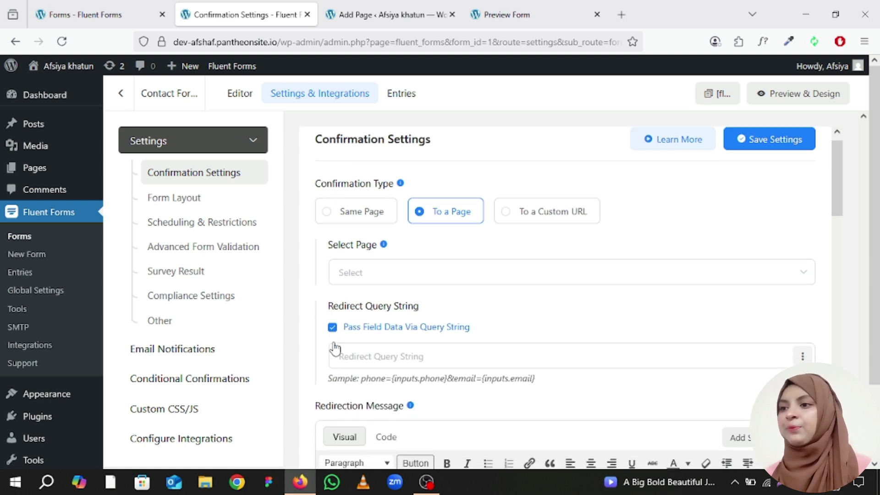
{"action": "left_click", "coordinate": [394, 310]}
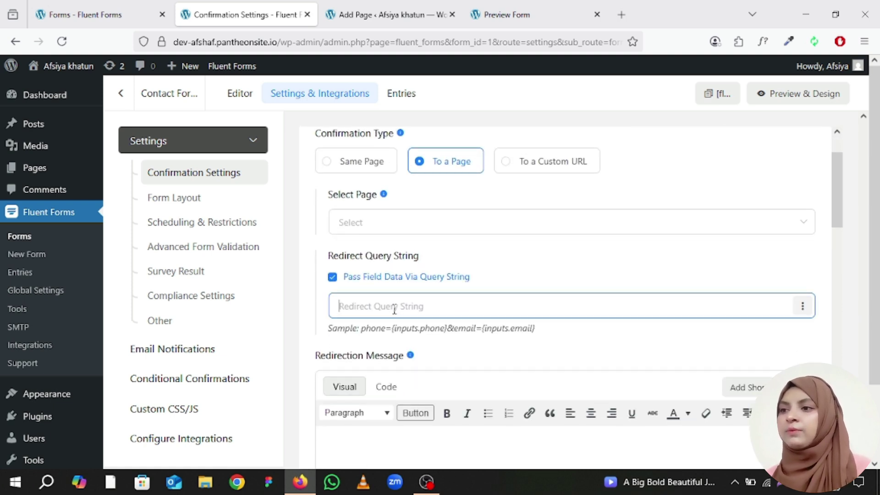
{"action": "left_click", "coordinate": [333, 277]}
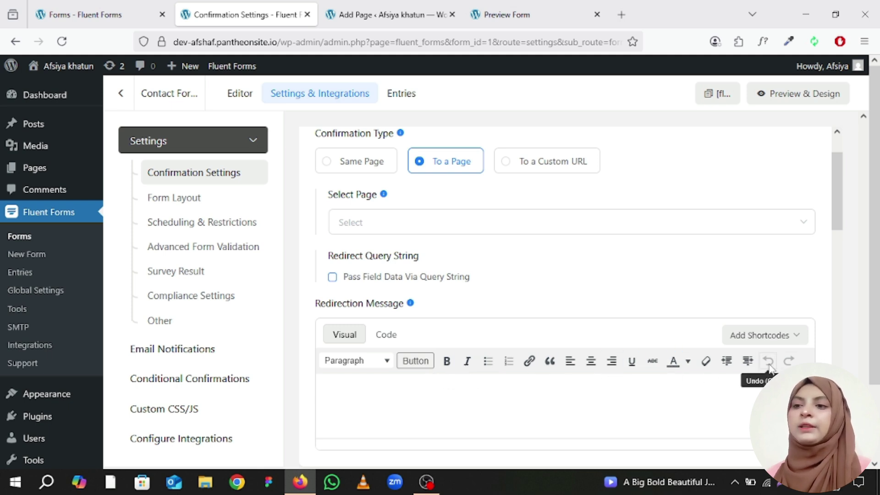
Examine the Redirection Message editor and the Form Layout choices for Label Alignment and Help Message Position
{"action": "scroll", "coordinate": [583, 388], "scroll_direction": "down", "scroll_amount": 2}
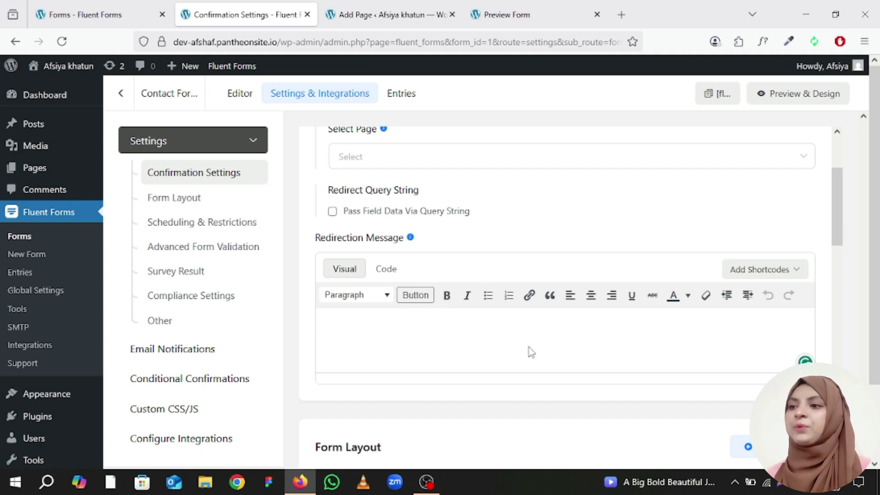
{"action": "scroll", "coordinate": [520, 353], "scroll_direction": "down", "scroll_amount": 4}
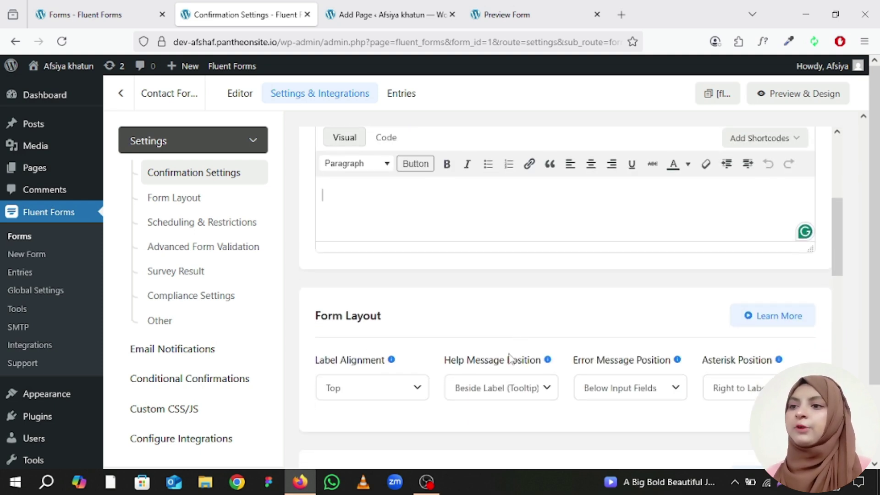
{"action": "scroll", "coordinate": [482, 277], "scroll_direction": "down", "scroll_amount": 2}
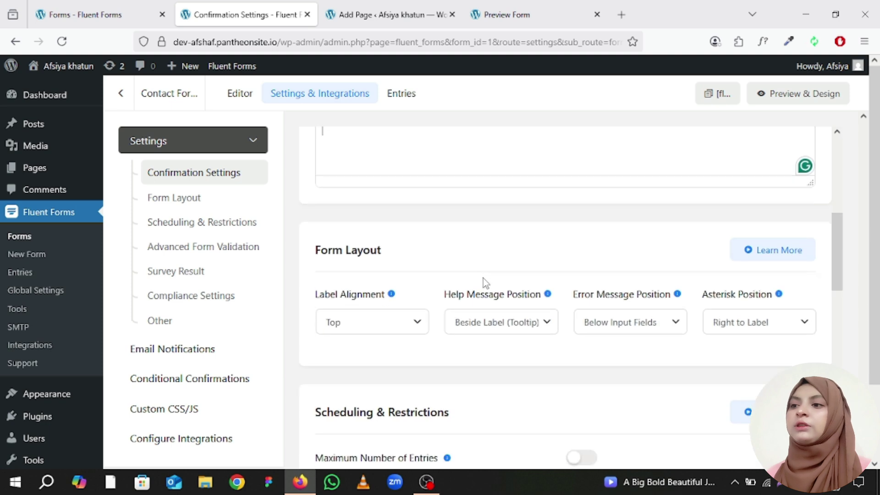
{"action": "scroll", "coordinate": [524, 321], "scroll_direction": "up", "scroll_amount": 4}
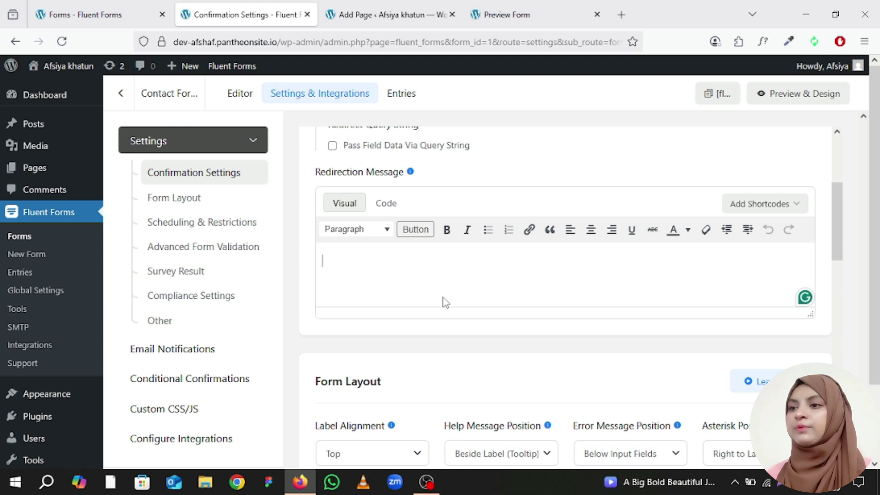
{"action": "scroll", "coordinate": [444, 303], "scroll_direction": "down", "scroll_amount": 4}
{"action": "mouse_move", "coordinate": [381, 287]}
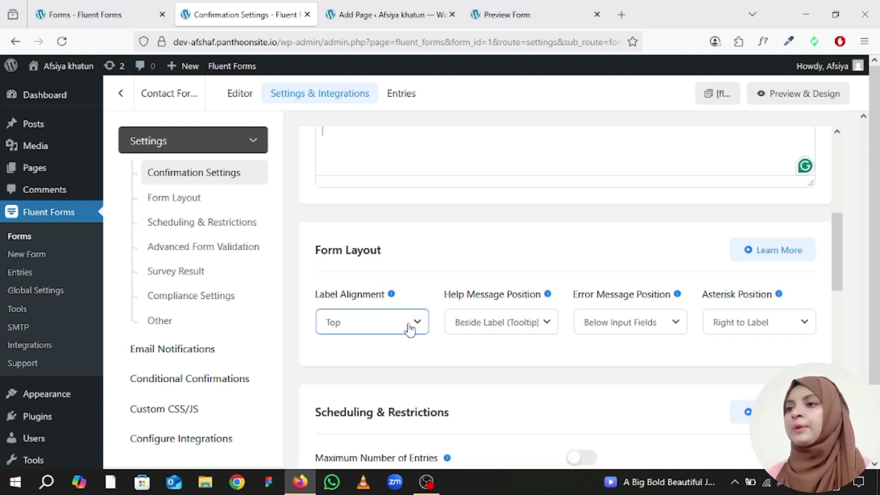
{"action": "left_click", "coordinate": [410, 328]}
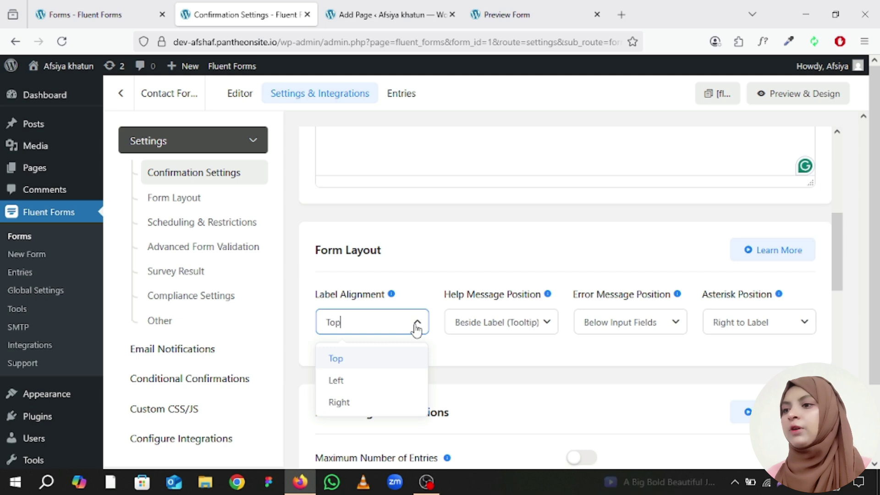
{"action": "left_click", "coordinate": [417, 329]}
{"action": "left_click", "coordinate": [515, 324]}
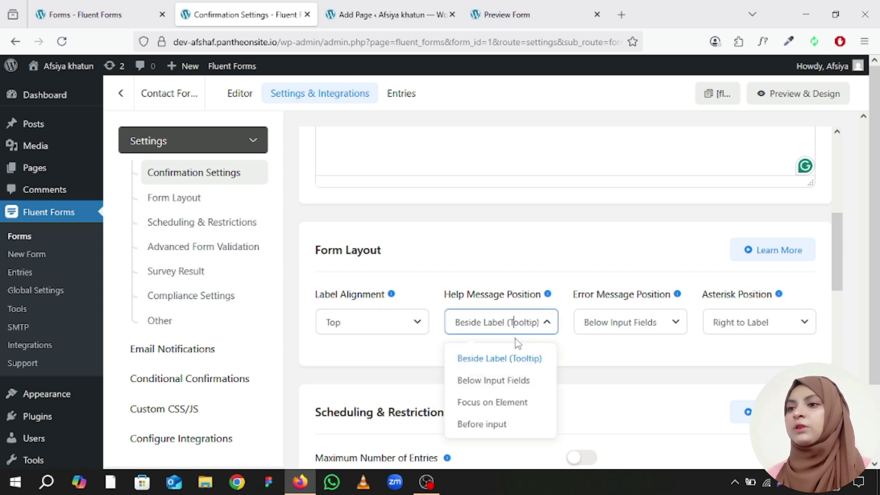
{"action": "left_click", "coordinate": [523, 329]}
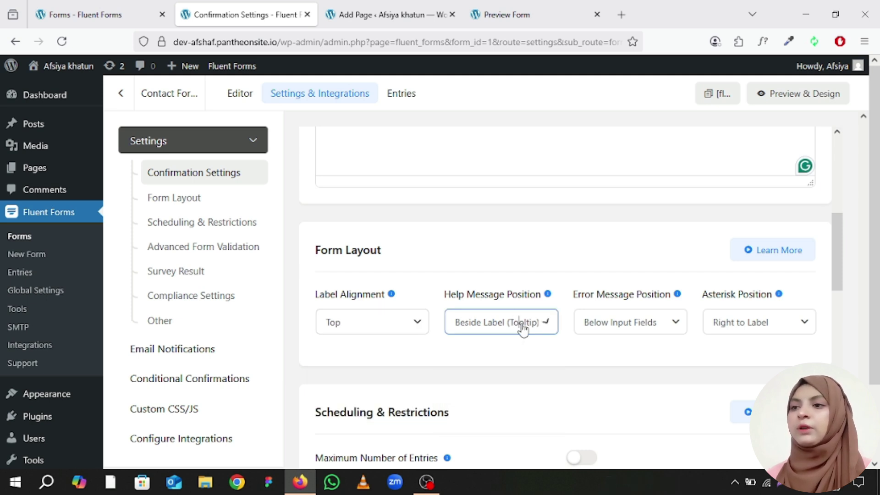
Review the Scheduling & Restrictions, Advanced Form Validation, Survey Result and Compliance Settings sections of the form settings
{"action": "scroll", "coordinate": [488, 340], "scroll_direction": "down", "scroll_amount": 4}
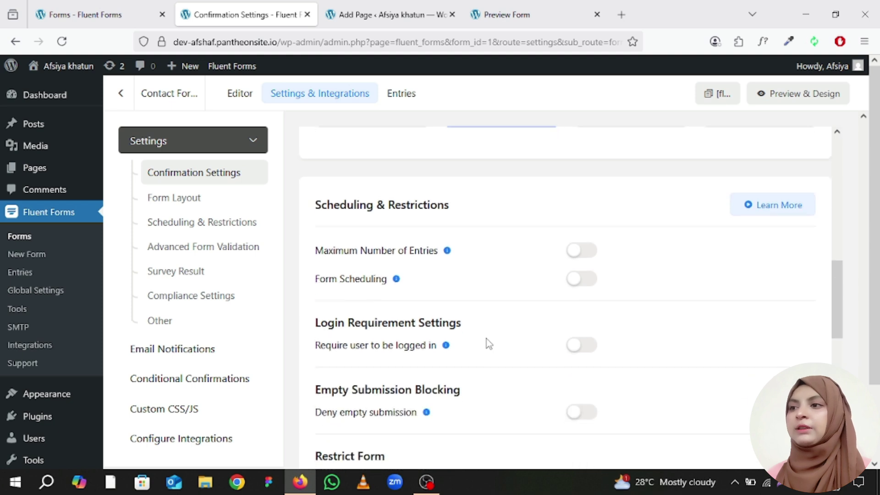
{"action": "scroll", "coordinate": [486, 340], "scroll_direction": "down", "scroll_amount": 1}
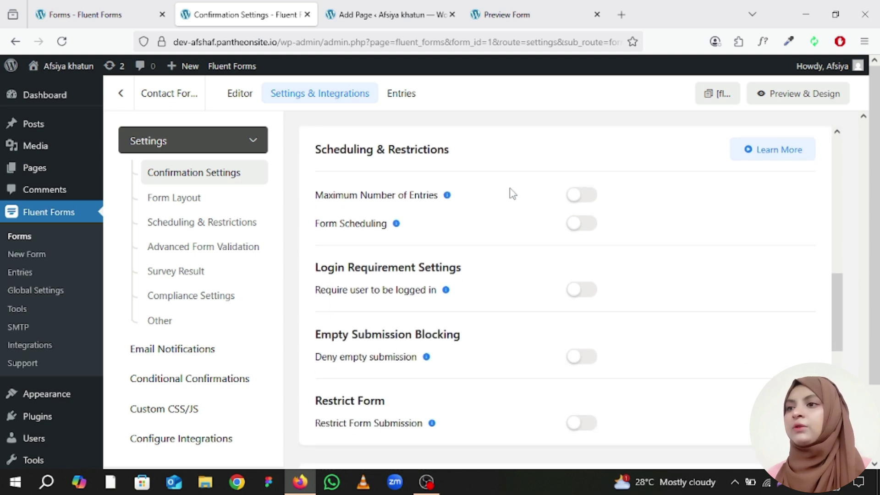
{"action": "scroll", "coordinate": [373, 261], "scroll_direction": "down", "scroll_amount": 5}
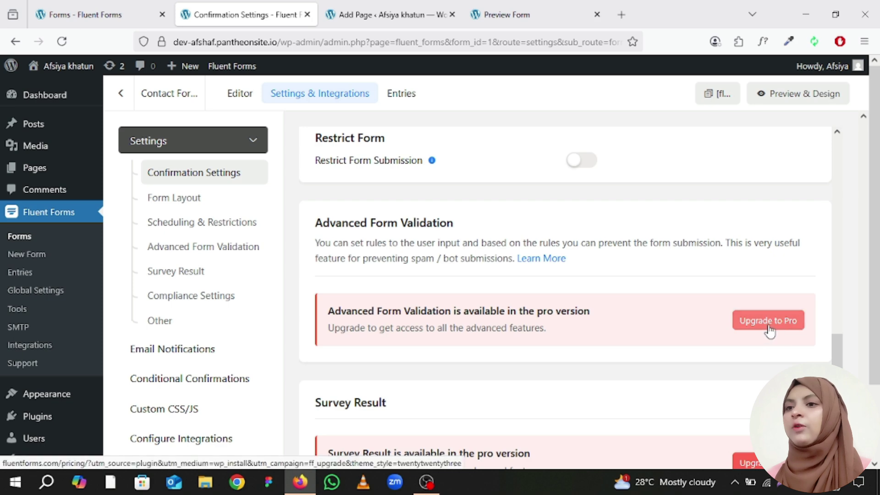
{"action": "scroll", "coordinate": [773, 325], "scroll_direction": "down", "scroll_amount": 3}
{"action": "scroll", "coordinate": [774, 329], "scroll_direction": "down", "scroll_amount": 4}
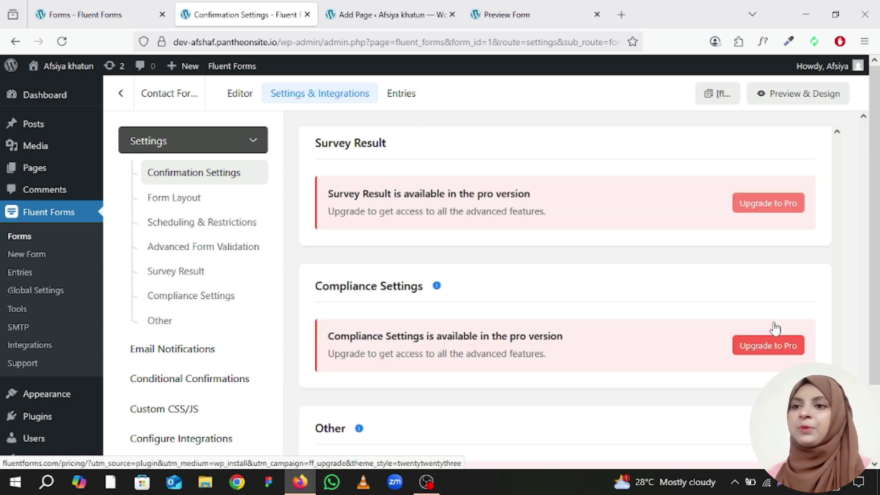
{"action": "scroll", "coordinate": [761, 328], "scroll_direction": "up", "scroll_amount": 13}
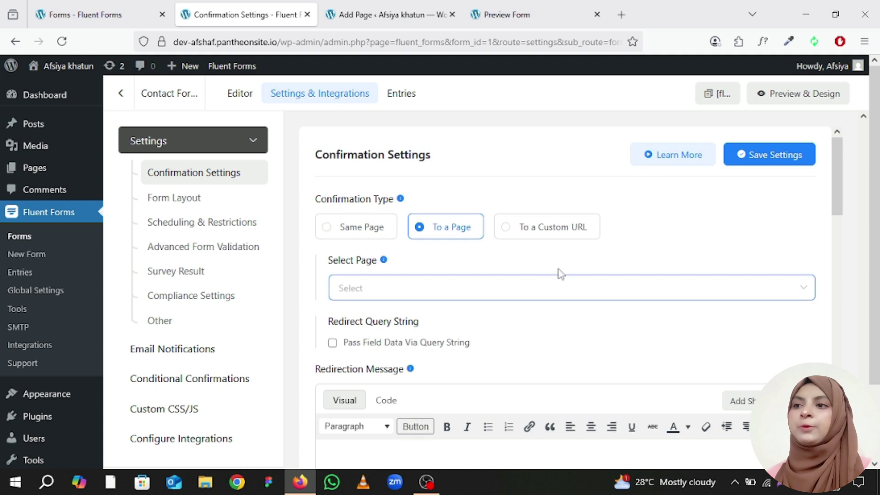
Try the To a Custom URL confirmation, set the Confirmation Type to Same Page, and review its message
{"action": "left_click", "coordinate": [517, 233]}
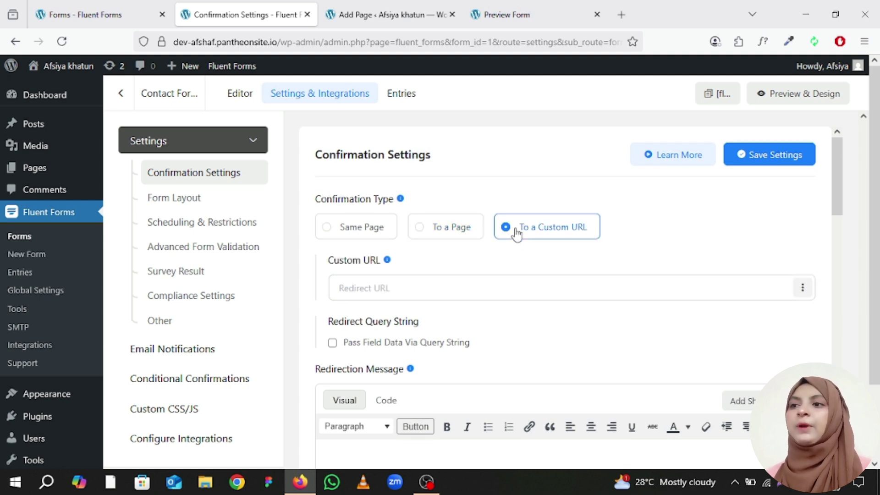
{"action": "left_click", "coordinate": [365, 234]}
{"action": "scroll", "coordinate": [416, 256], "scroll_direction": "down", "scroll_amount": 3}
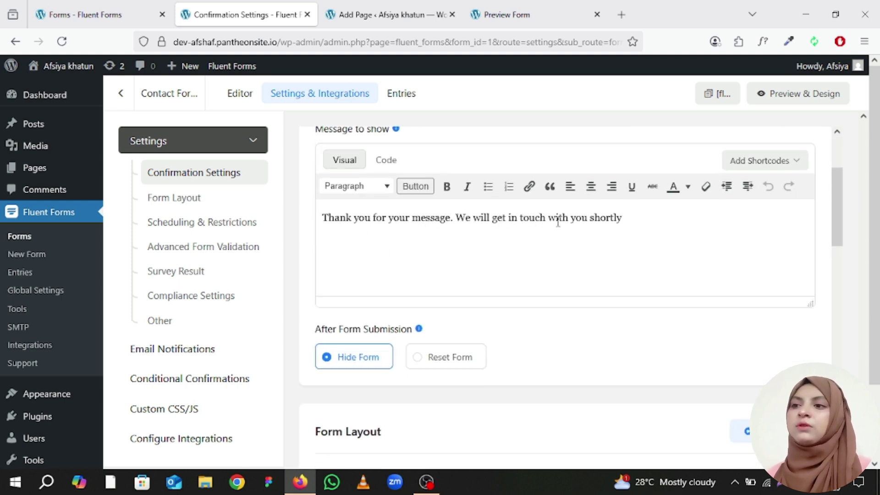
{"action": "scroll", "coordinate": [596, 242], "scroll_direction": "up", "scroll_amount": 3}
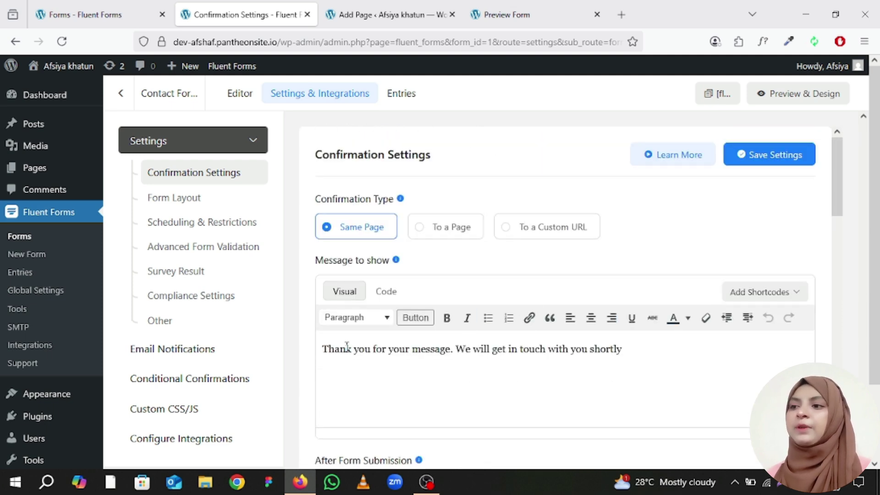
Make the words "Thank you" in the confirmation message bold and italic
{"action": "left_click_drag", "start_coordinate": [324, 350], "coordinate": [372, 349]}
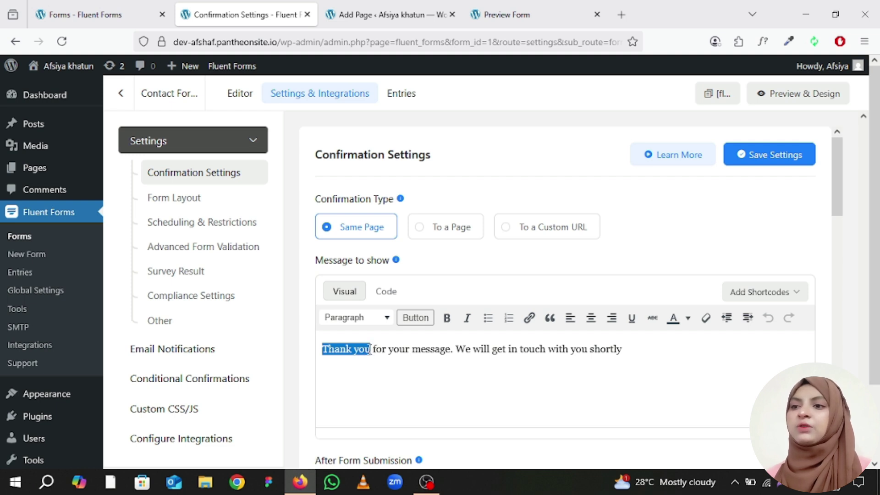
{"action": "left_click", "coordinate": [446, 317]}
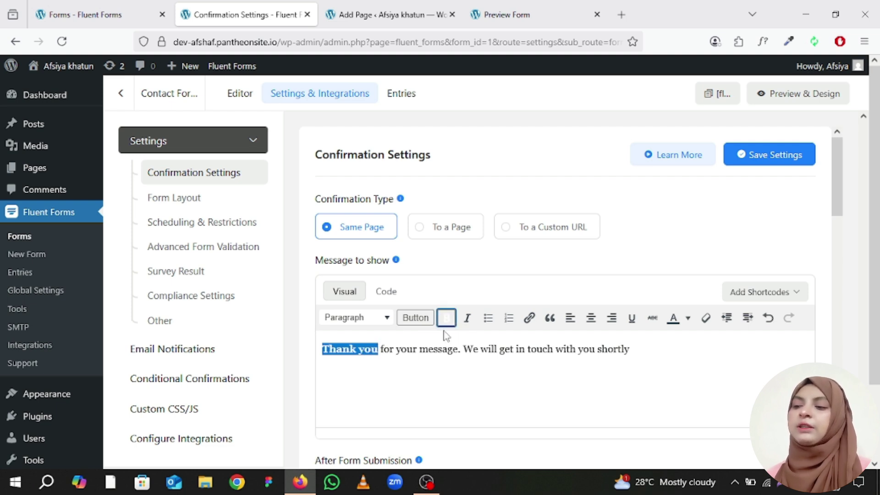
{"action": "left_click", "coordinate": [431, 375]}
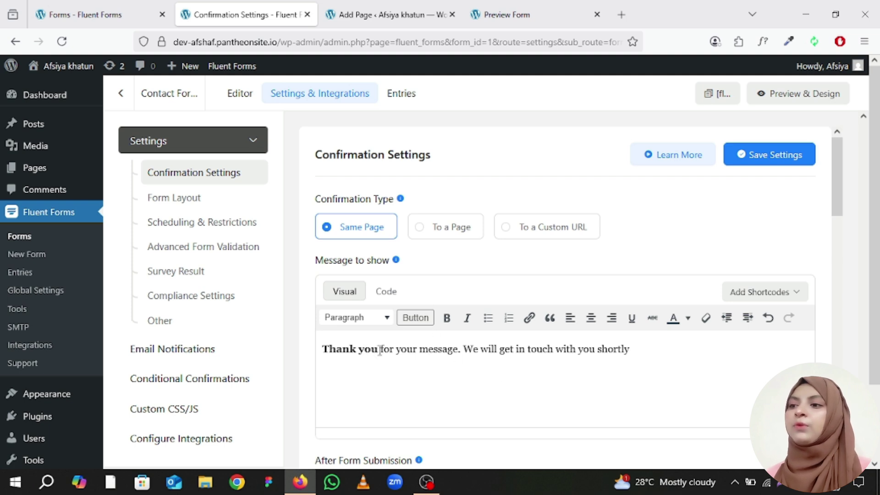
{"action": "left_click_drag", "start_coordinate": [381, 349], "coordinate": [322, 351]}
{"action": "left_click", "coordinate": [467, 318]}
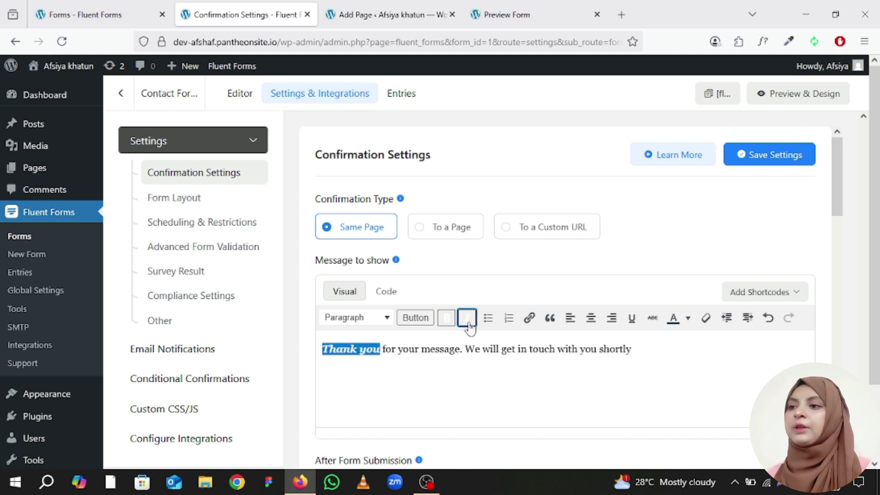
{"action": "left_click", "coordinate": [456, 383]}
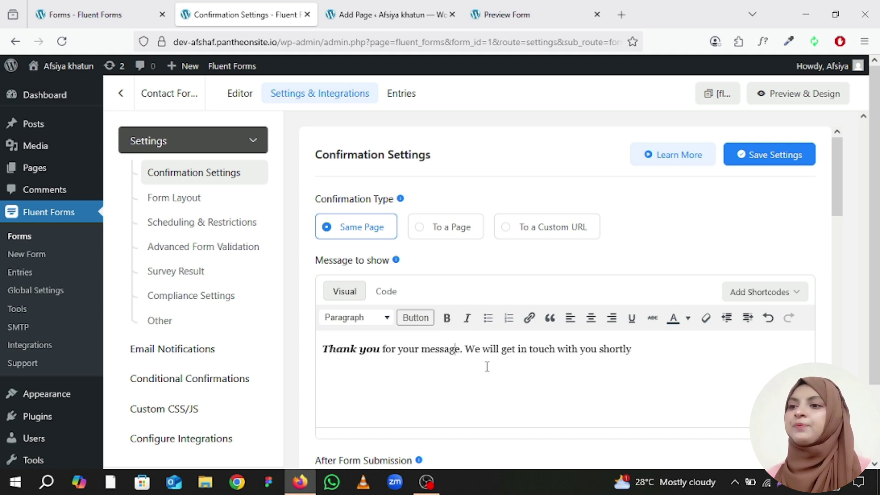
Review the After Form Submission options and the Form Layout and Scheduling & Restrictions sections of the form settings
{"action": "scroll", "coordinate": [500, 360], "scroll_direction": "down", "scroll_amount": 2}
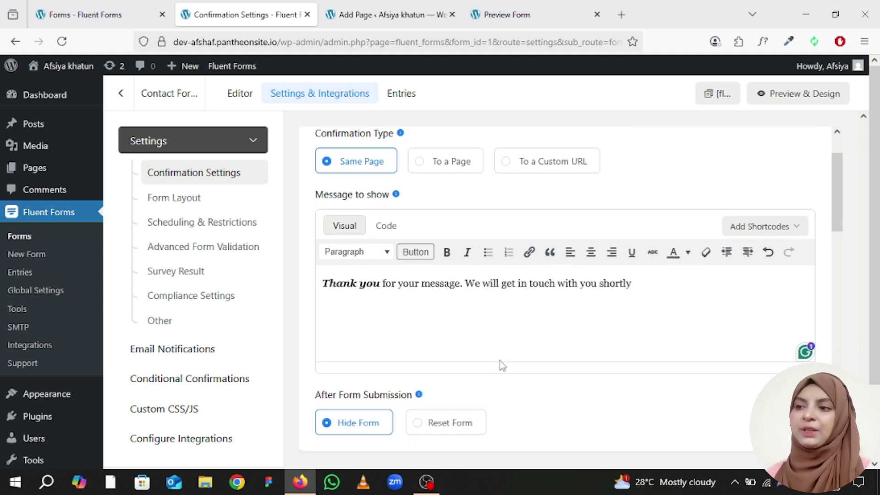
{"action": "scroll", "coordinate": [507, 356], "scroll_direction": "down", "scroll_amount": 2}
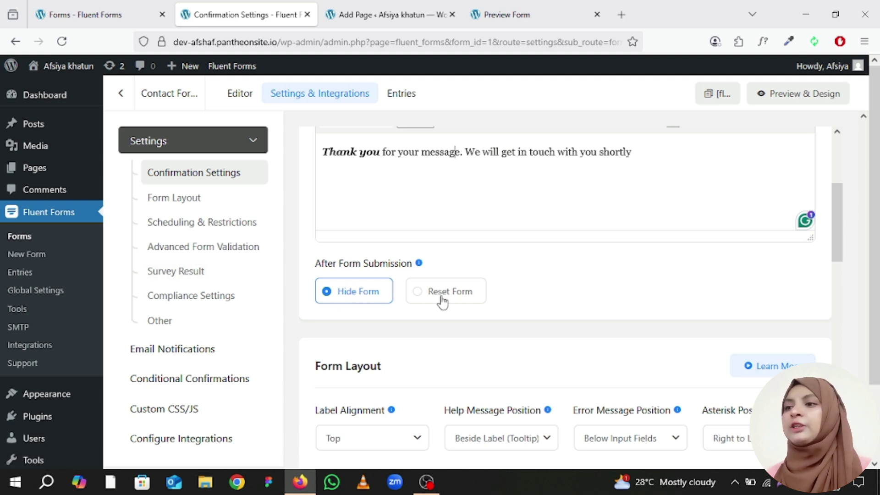
{"action": "scroll", "coordinate": [439, 300], "scroll_direction": "down", "scroll_amount": 1}
{"action": "scroll", "coordinate": [439, 303], "scroll_direction": "down", "scroll_amount": 3}
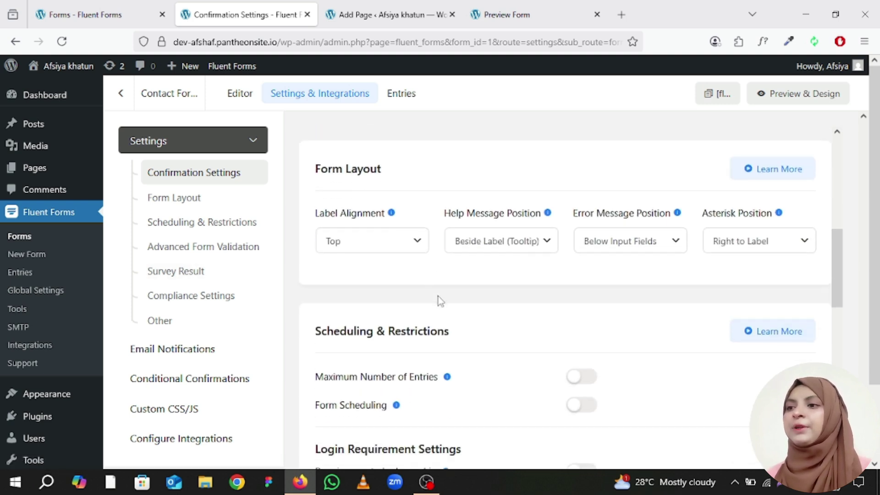
{"action": "scroll", "coordinate": [445, 300], "scroll_direction": "down", "scroll_amount": 1}
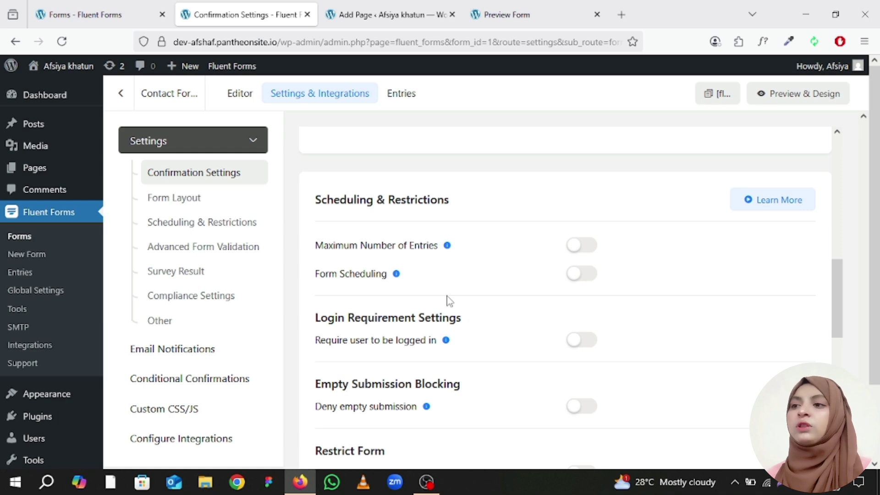
{"action": "scroll", "coordinate": [448, 300], "scroll_direction": "down", "scroll_amount": 5}
{"action": "scroll", "coordinate": [448, 301], "scroll_direction": "up", "scroll_amount": 10}
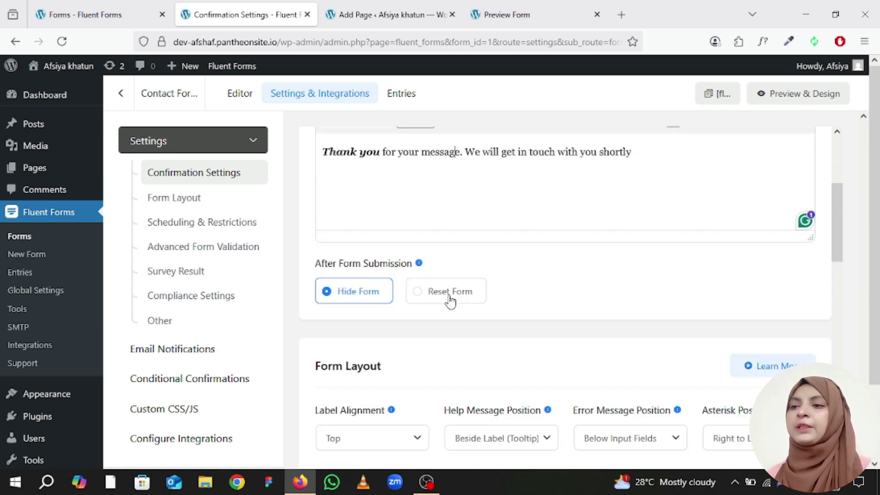
{"action": "scroll", "coordinate": [450, 301], "scroll_direction": "up", "scroll_amount": 4}
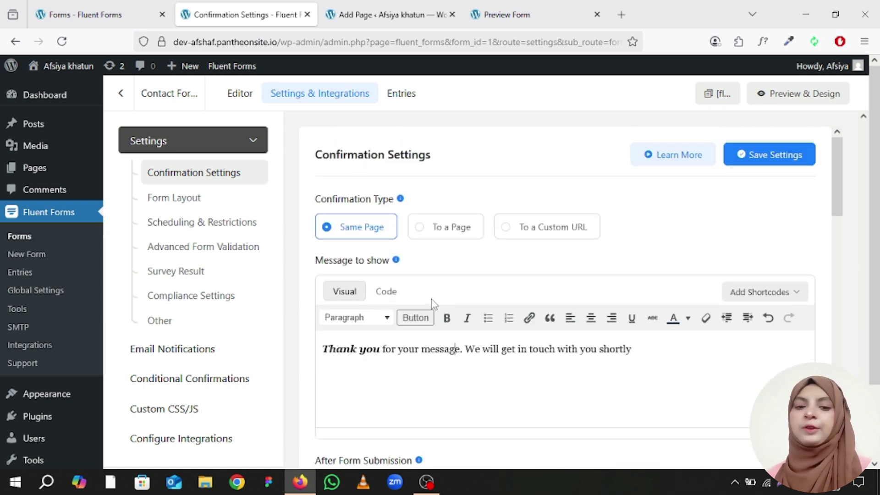
Try centring the confirmation message text and set it back to left alignment
{"action": "left_click", "coordinate": [594, 321]}
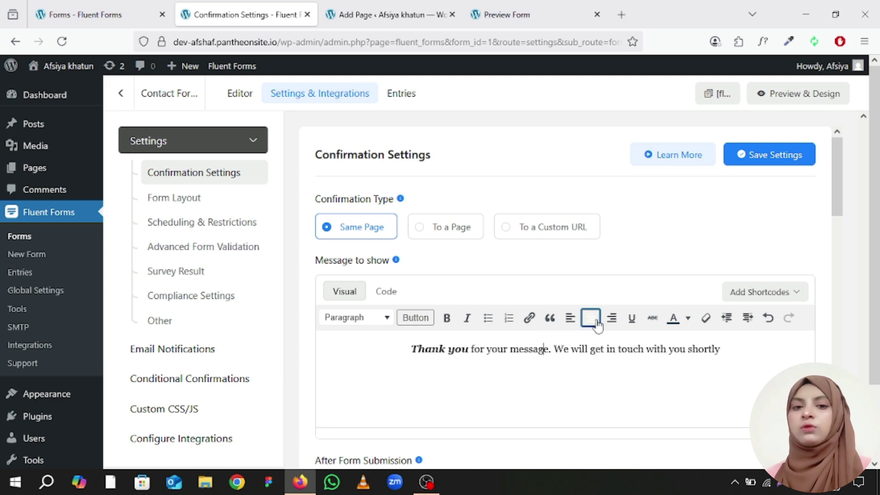
{"action": "left_click", "coordinate": [570, 318]}
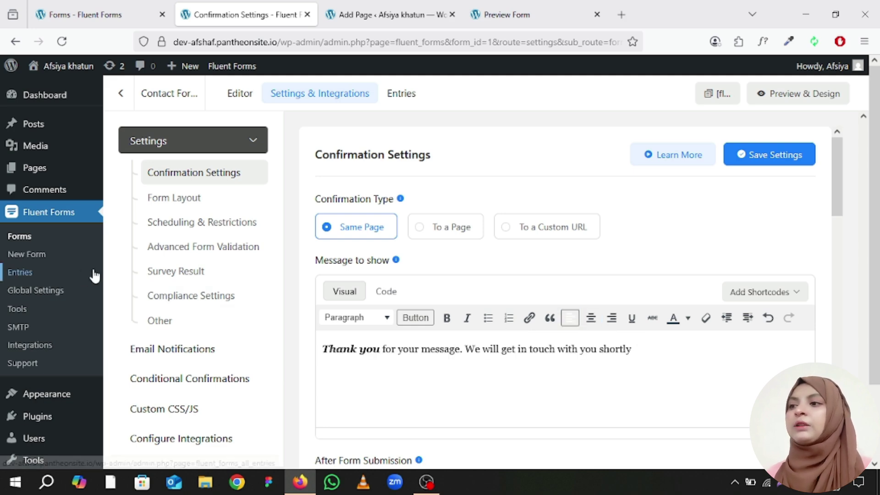
Examine the Label Alignment choices in the Form Layout settings without changing the selection
{"action": "left_click", "coordinate": [176, 202]}
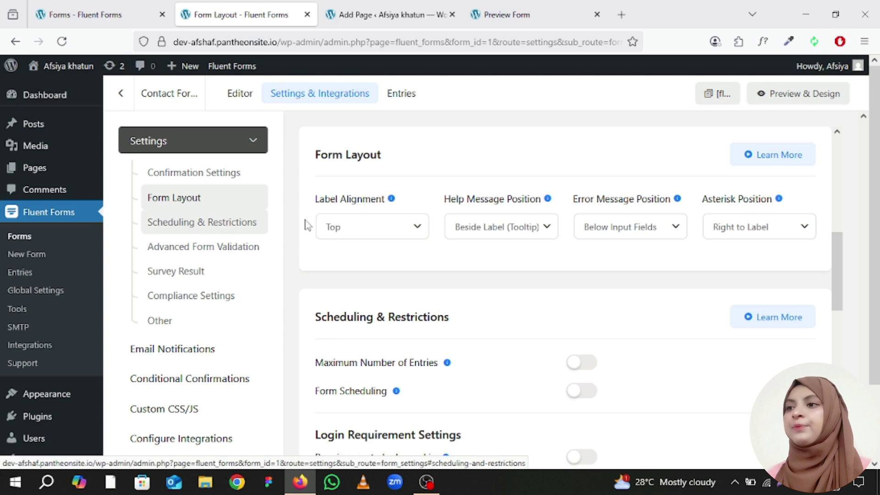
{"action": "left_click", "coordinate": [378, 230]}
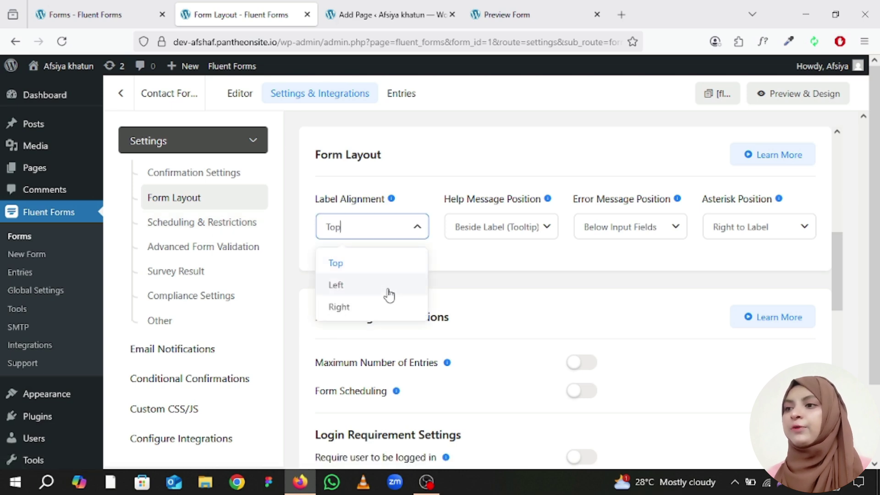
{"action": "left_click", "coordinate": [411, 231]}
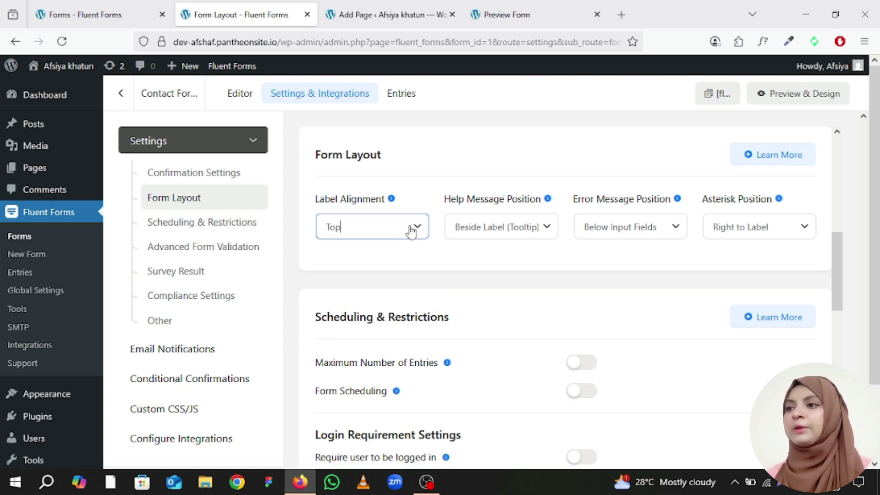
Try a Maximum Number of Entries limit of 3, check its counting period options, and turn the limit off again
{"action": "left_click", "coordinate": [181, 225]}
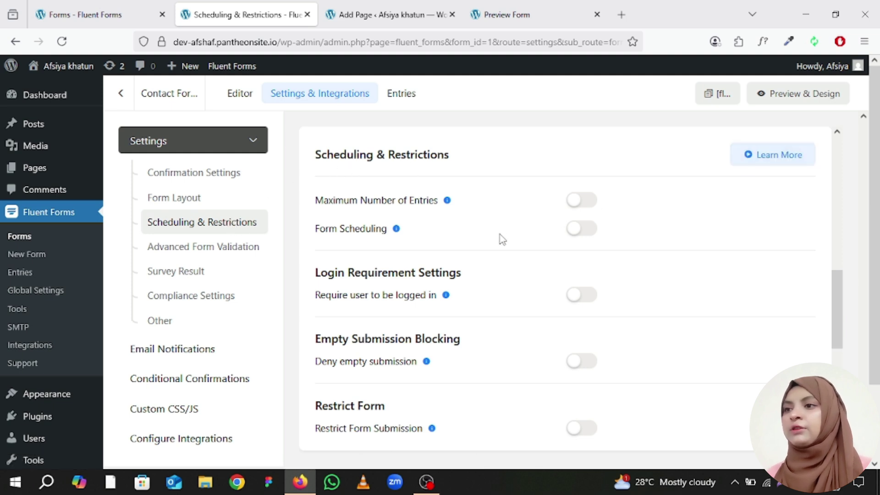
{"action": "mouse_move", "coordinate": [399, 216]}
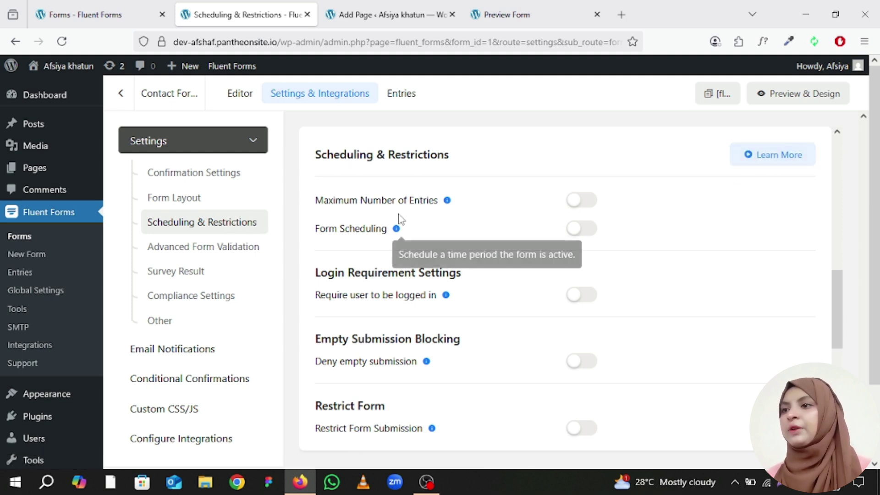
{"action": "left_click", "coordinate": [579, 202]}
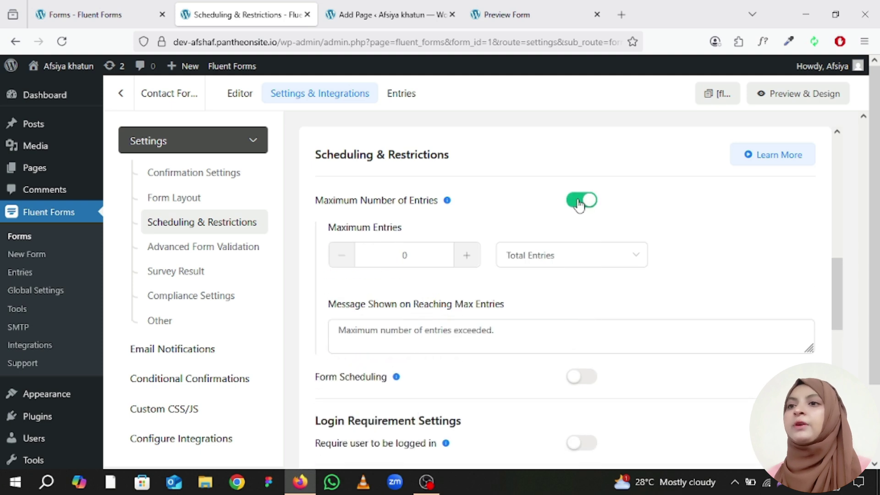
{"action": "left_click", "coordinate": [370, 255]}
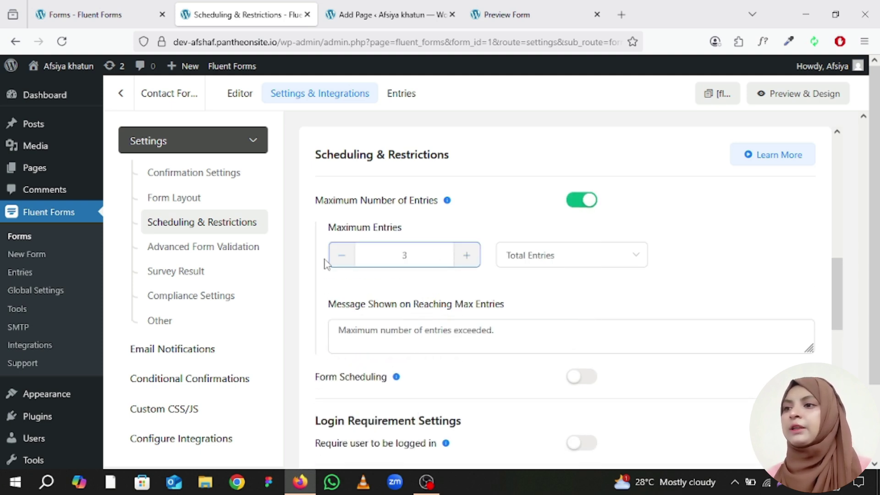
{"action": "left_click", "coordinate": [476, 255]}
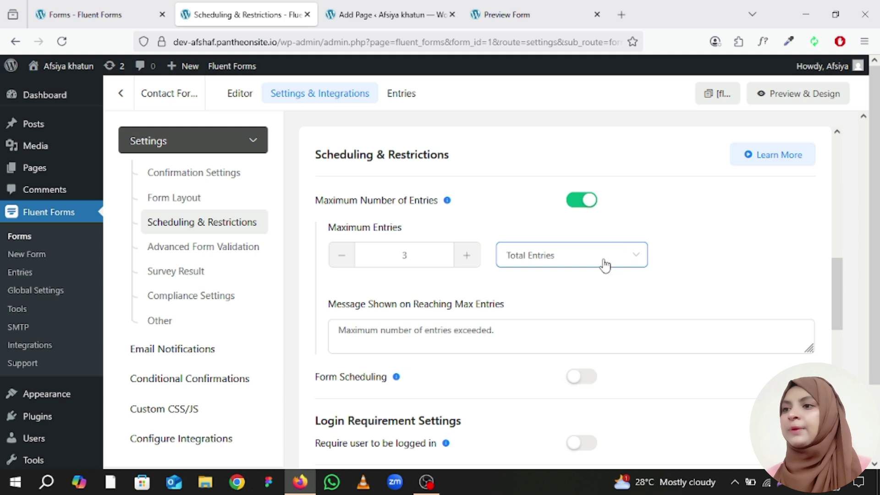
{"action": "left_click", "coordinate": [640, 260]}
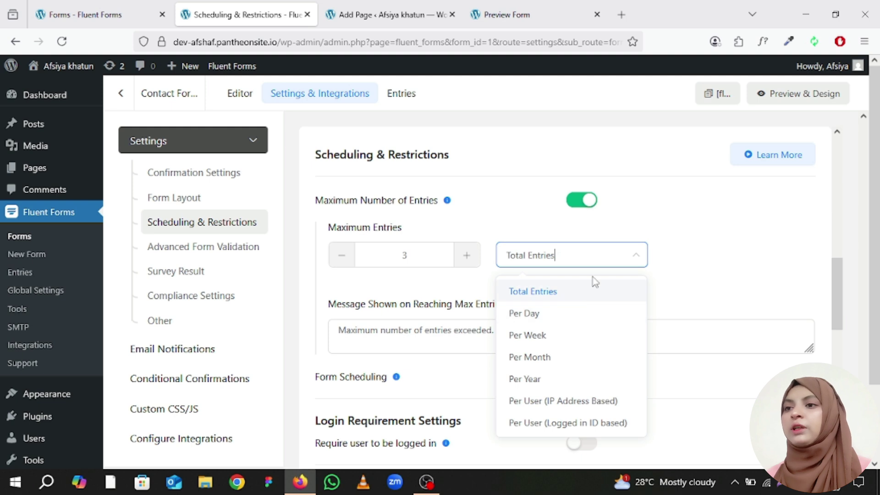
{"action": "left_click", "coordinate": [635, 257]}
{"action": "scroll", "coordinate": [581, 265], "scroll_direction": "down", "scroll_amount": 2}
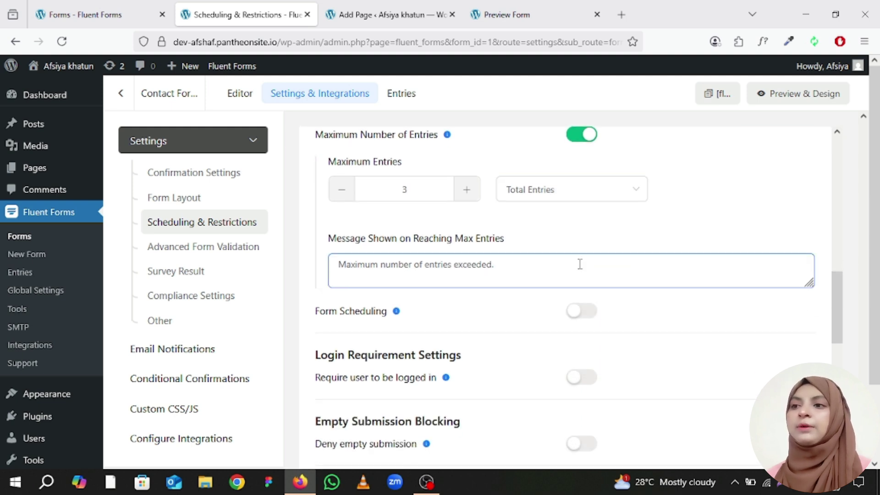
{"action": "left_click", "coordinate": [582, 135]}
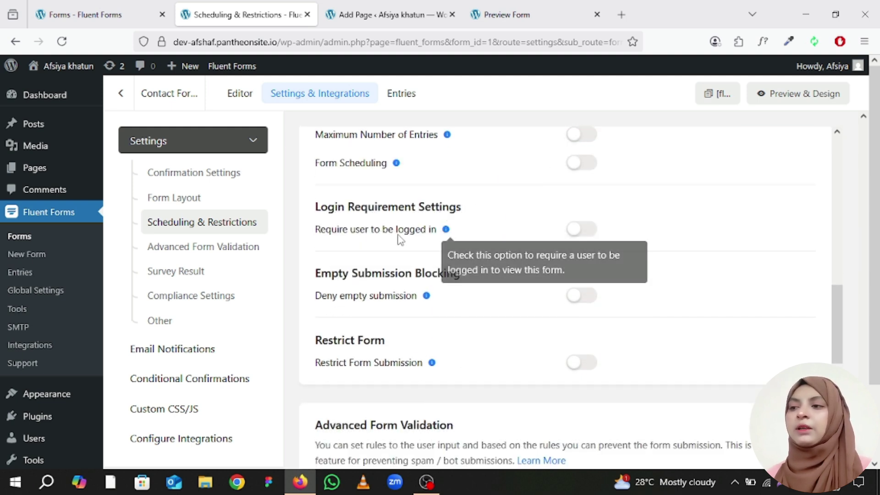
Try Form Scheduling, inspect its weekdays, submission start and end date pickers and Form Waiting Message, and disable it again
{"action": "left_click", "coordinate": [581, 163]}
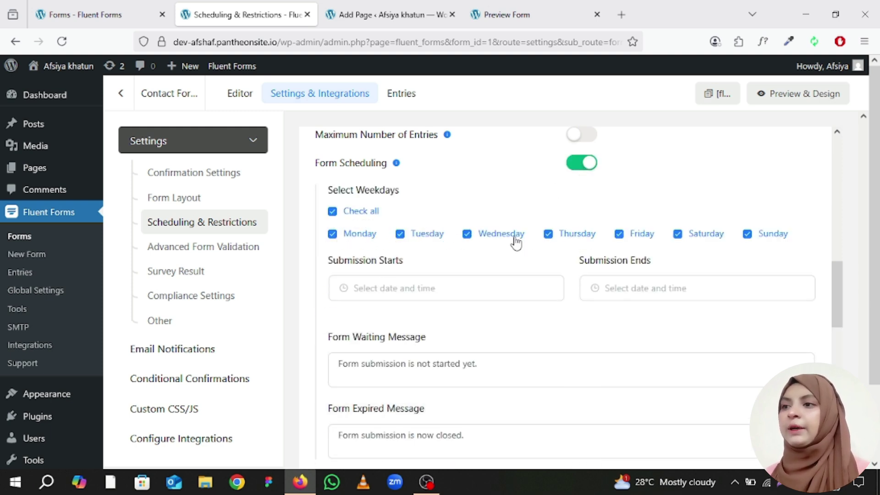
{"action": "left_click", "coordinate": [383, 289]}
{"action": "scroll", "coordinate": [387, 275], "scroll_direction": "down", "scroll_amount": 2}
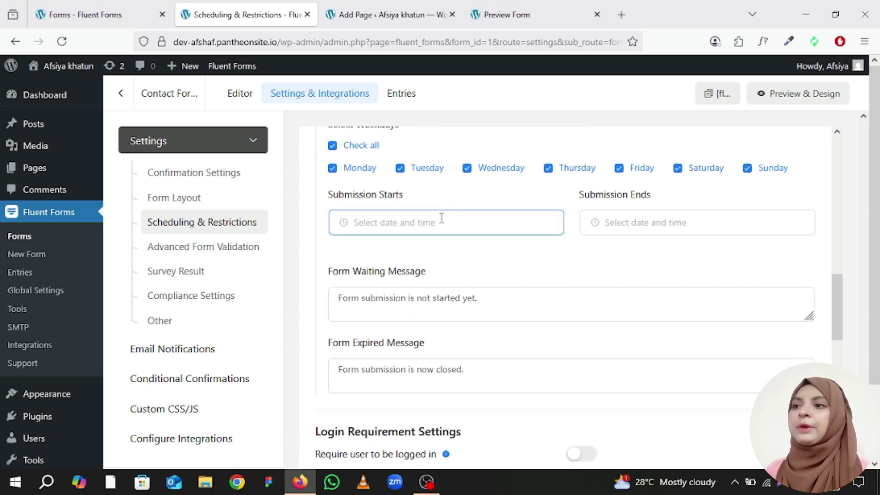
{"action": "left_click", "coordinate": [639, 220]}
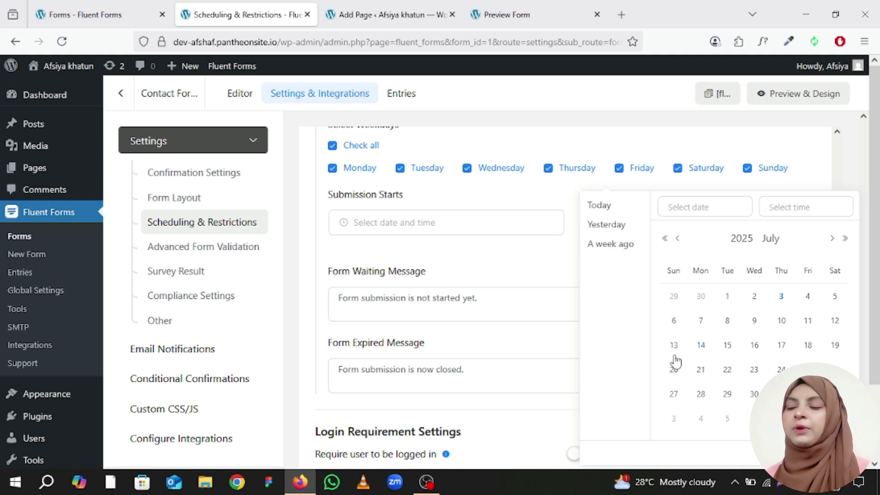
{"action": "left_click", "coordinate": [361, 224]}
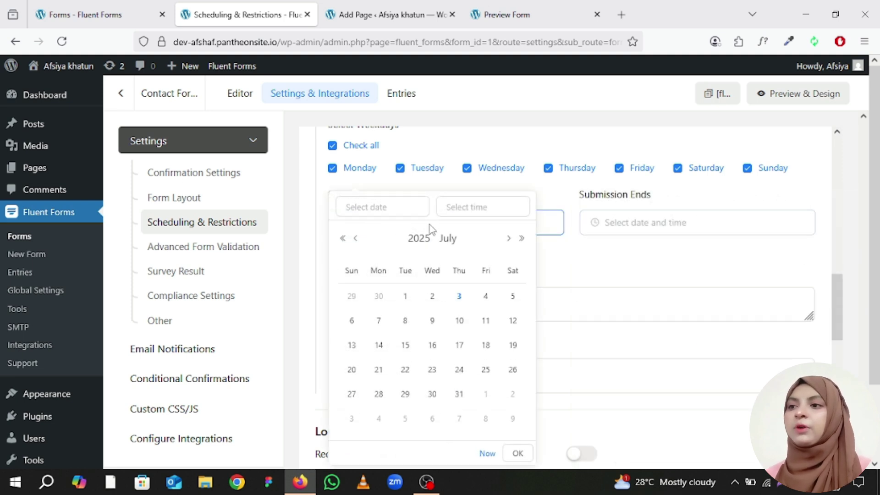
{"action": "left_click", "coordinate": [590, 249]}
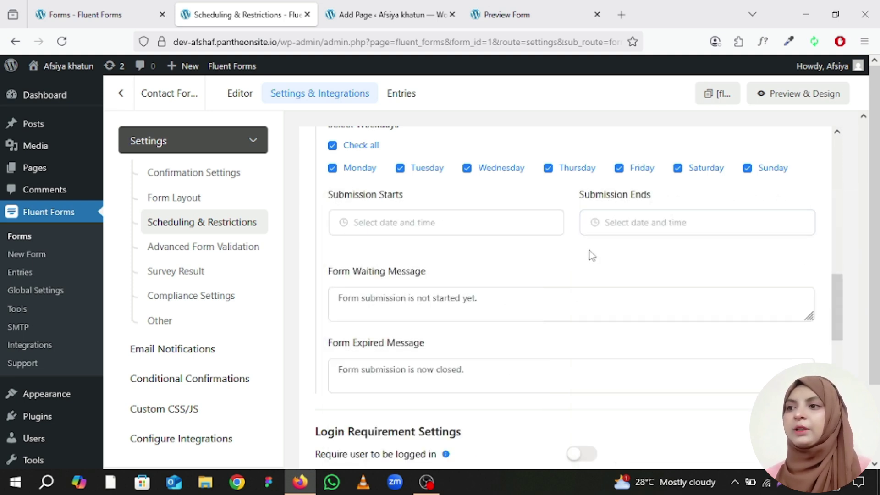
{"action": "left_click", "coordinate": [428, 315]}
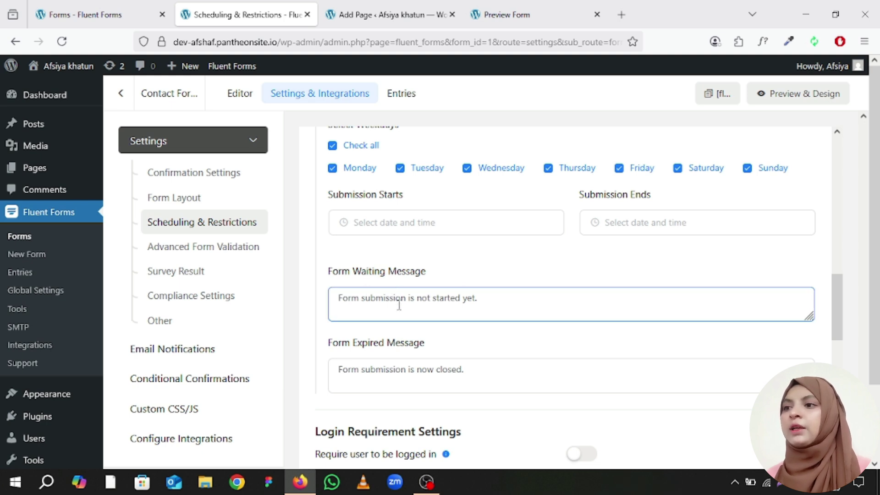
{"action": "scroll", "coordinate": [403, 305], "scroll_direction": "up", "scroll_amount": 2}
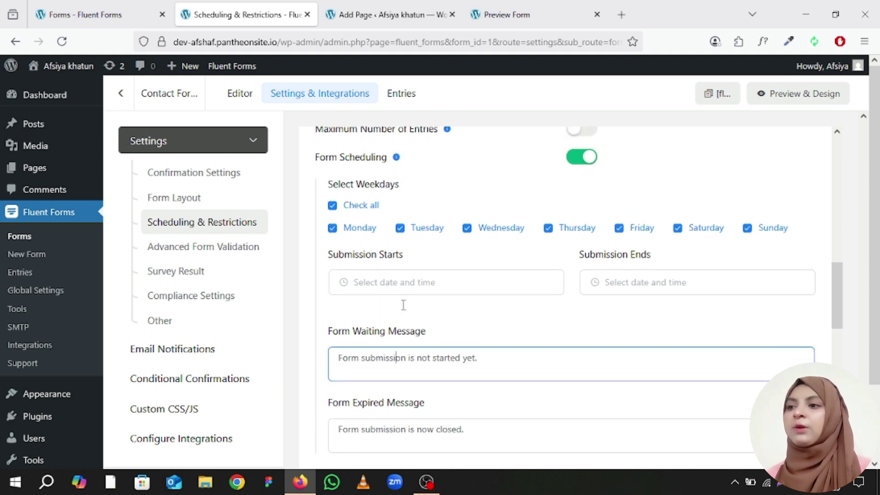
{"action": "left_click", "coordinate": [582, 169]}
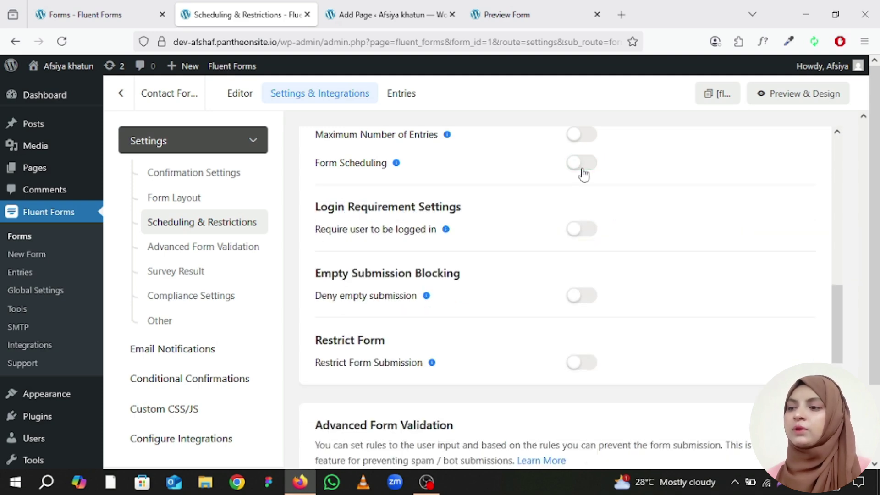
Re-enable Form Scheduling to check the Form Expired Message, and switch scheduling off again
{"action": "left_click", "coordinate": [583, 169]}
{"action": "scroll", "coordinate": [500, 237], "scroll_direction": "down", "scroll_amount": 3}
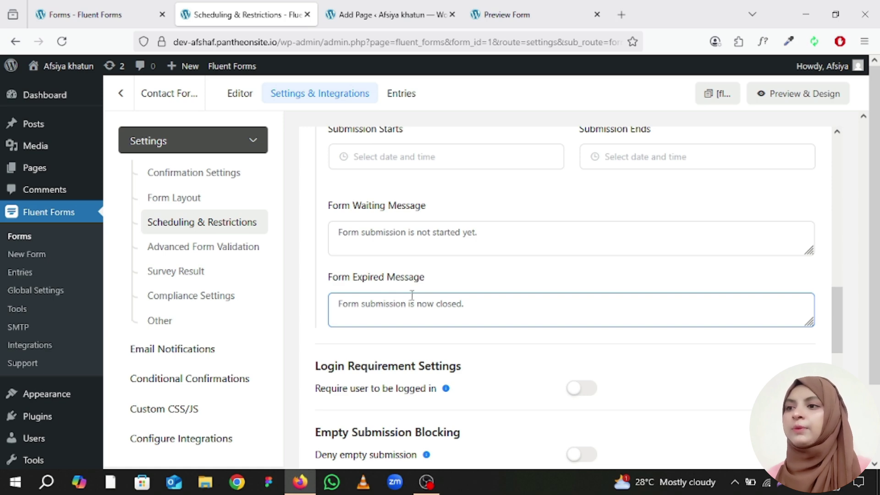
{"action": "scroll", "coordinate": [483, 240], "scroll_direction": "up", "scroll_amount": 5}
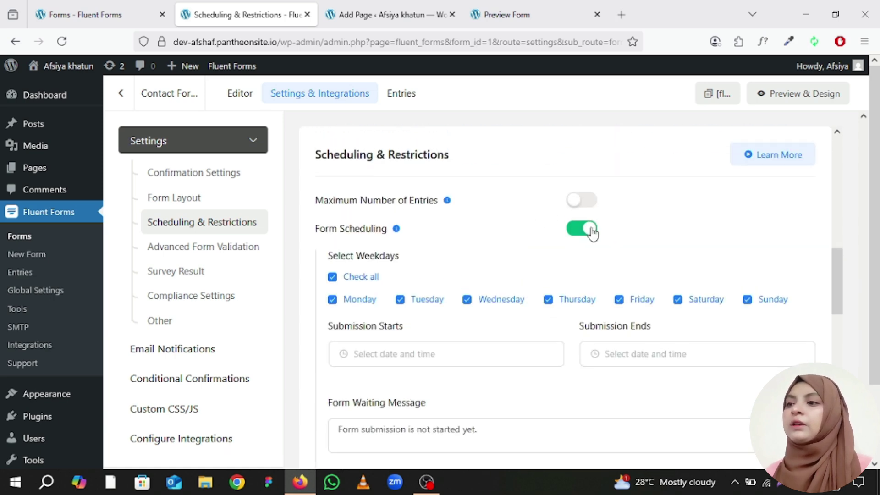
{"action": "left_click", "coordinate": [582, 228]}
Try the login requirement for users, inspect its Require Login Message, and turn the requirement off again
{"action": "scroll", "coordinate": [541, 238], "scroll_direction": "down", "scroll_amount": 2}
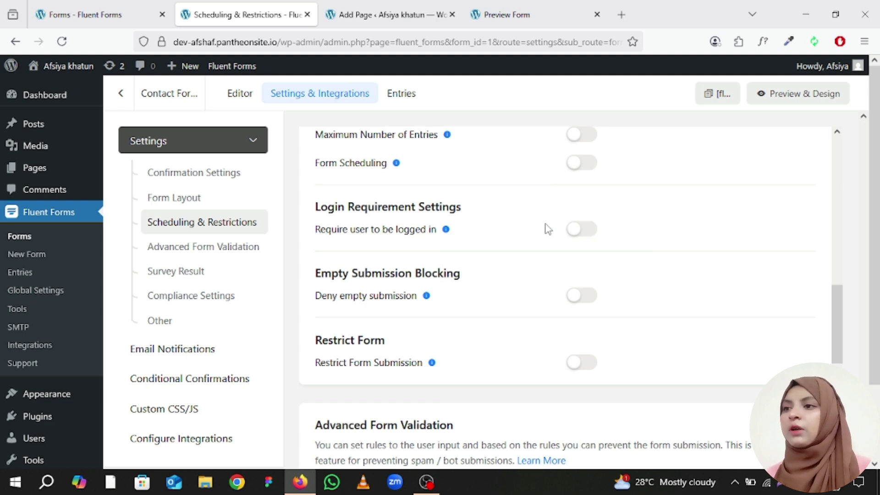
{"action": "left_click", "coordinate": [587, 230]}
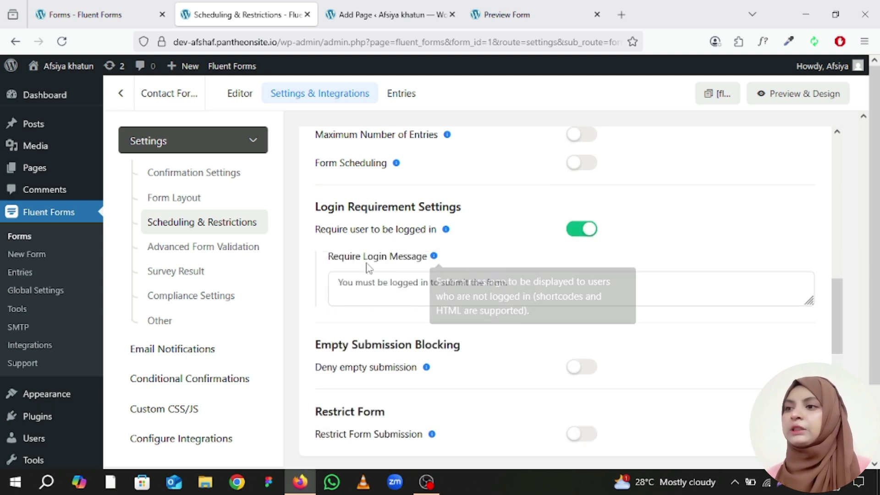
{"action": "left_click", "coordinate": [408, 288]}
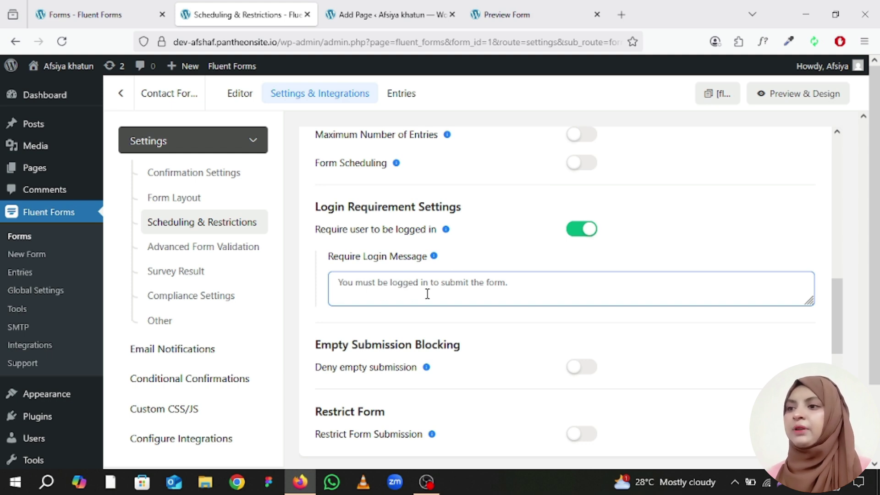
{"action": "left_click", "coordinate": [583, 230]}
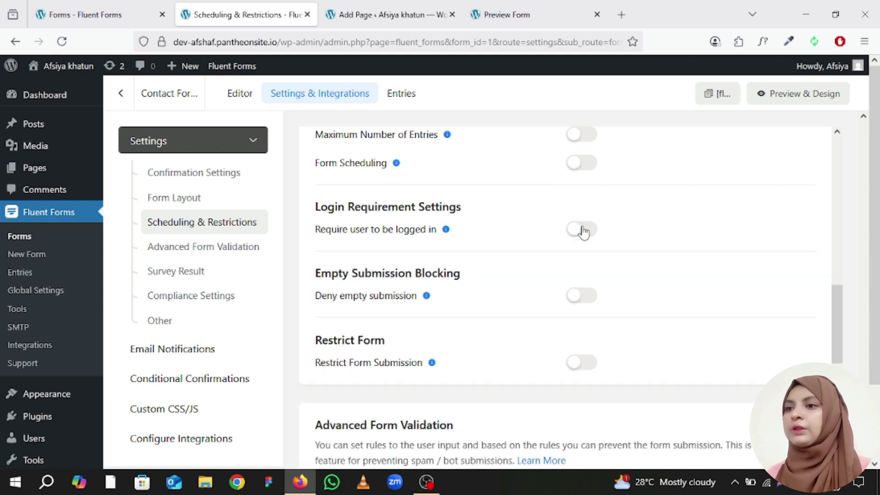
Try denying empty submissions, inspect the message shown against an empty submission, and turn the blocking off again
{"action": "left_click", "coordinate": [573, 302]}
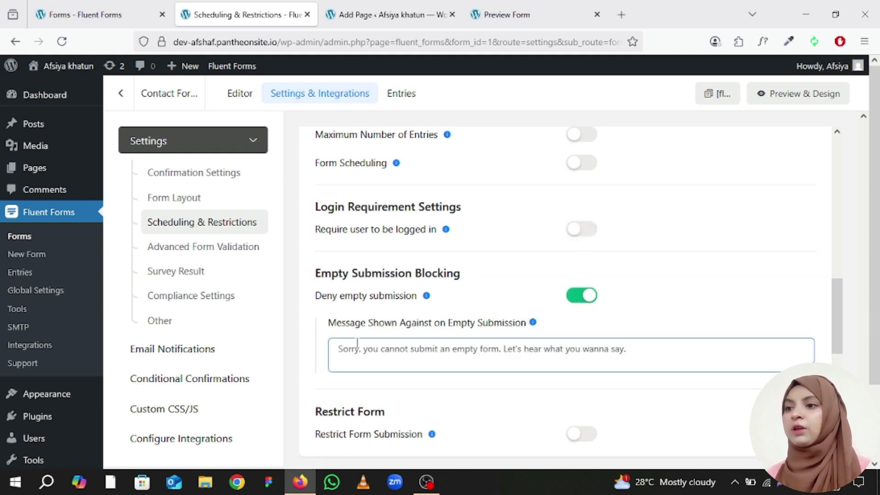
{"action": "left_click", "coordinate": [458, 352]}
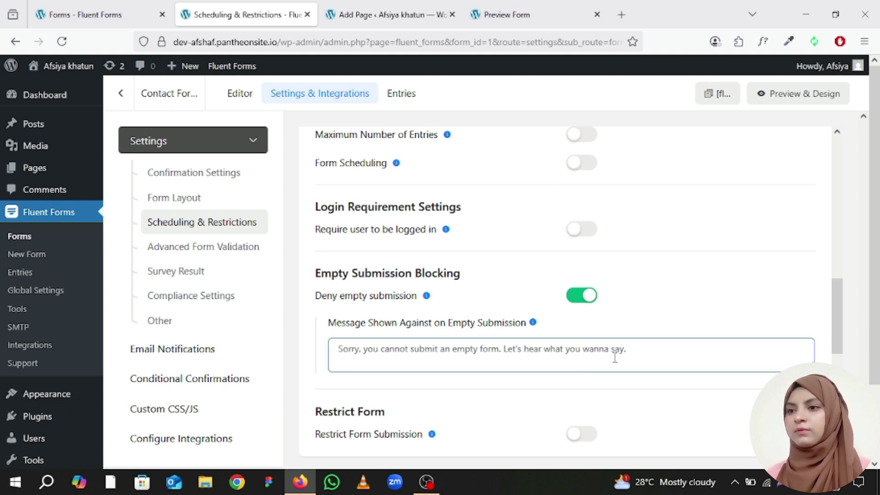
{"action": "left_click", "coordinate": [581, 299]}
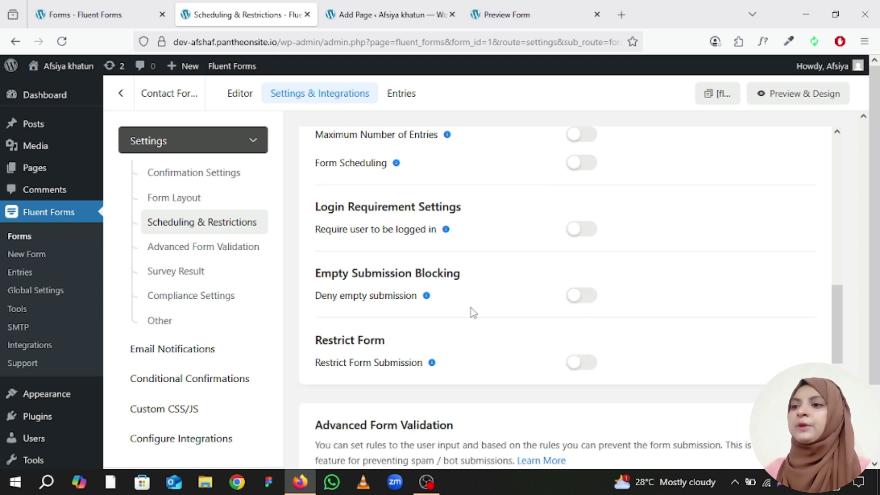
Enable Restrict Form Submission with Keyword Based Restriction and check its keyword and error message fields
{"action": "scroll", "coordinate": [473, 314], "scroll_direction": "down", "scroll_amount": 1}
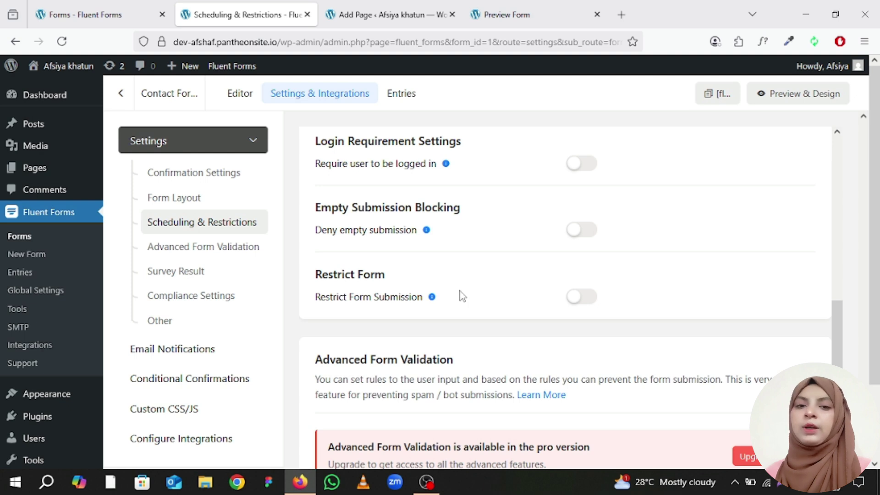
{"action": "left_click", "coordinate": [577, 299]}
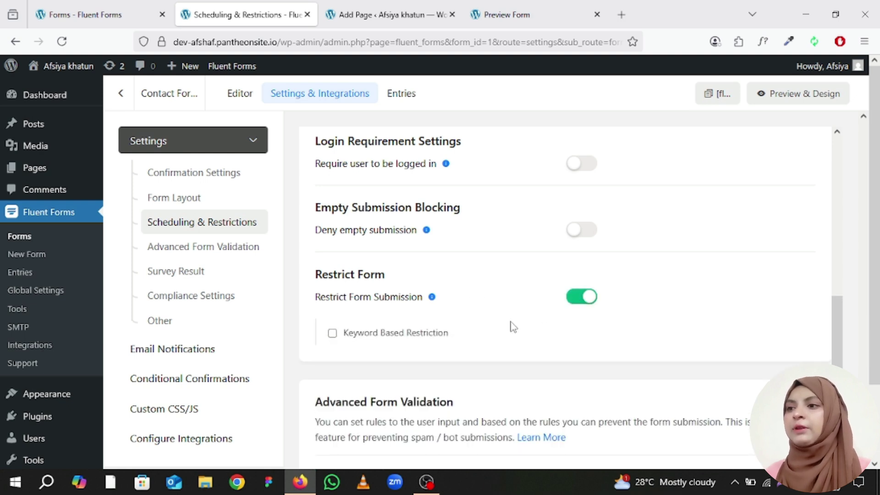
{"action": "left_click", "coordinate": [333, 334]}
{"action": "scroll", "coordinate": [367, 339], "scroll_direction": "down", "scroll_amount": 2}
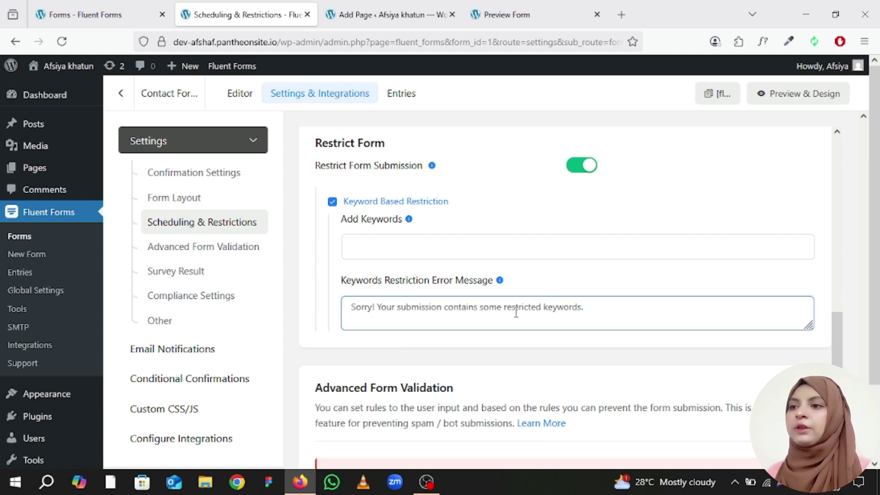
{"action": "left_click", "coordinate": [338, 289]}
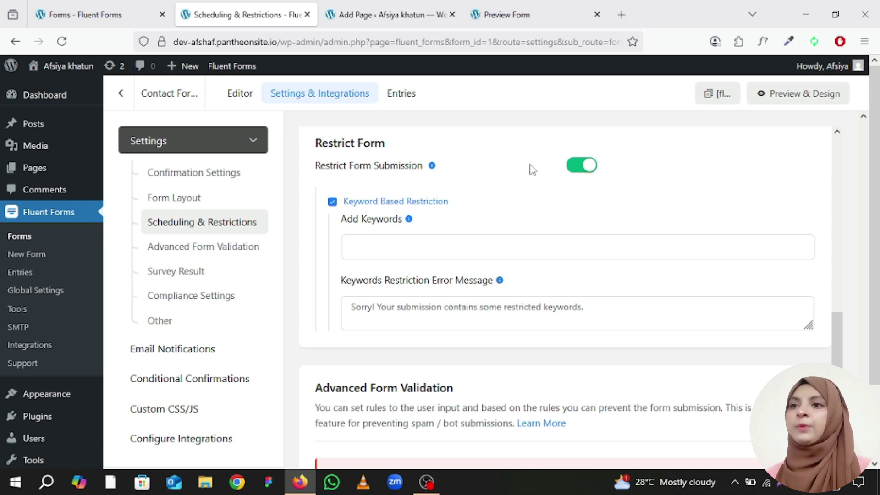
Look through the form's Advanced Form Validation, Survey Result, Compliance Settings and Other sections
{"action": "scroll", "coordinate": [495, 273], "scroll_direction": "down", "scroll_amount": 2}
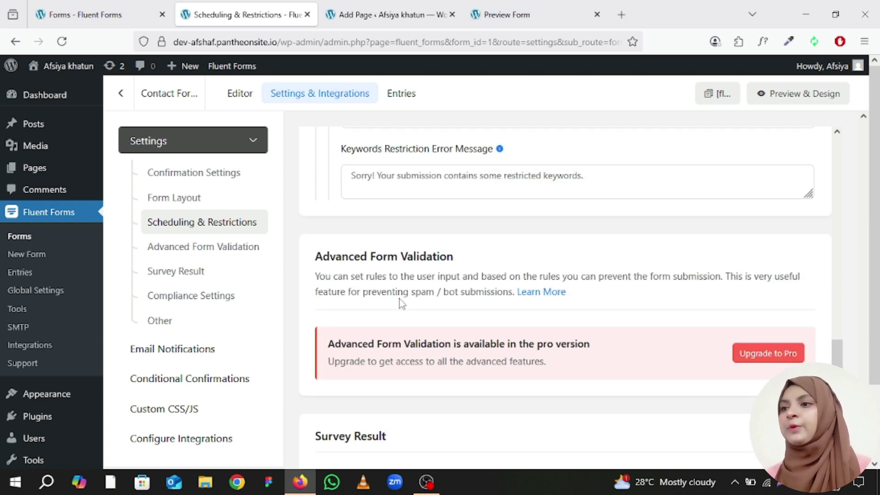
{"action": "left_click", "coordinate": [183, 248]}
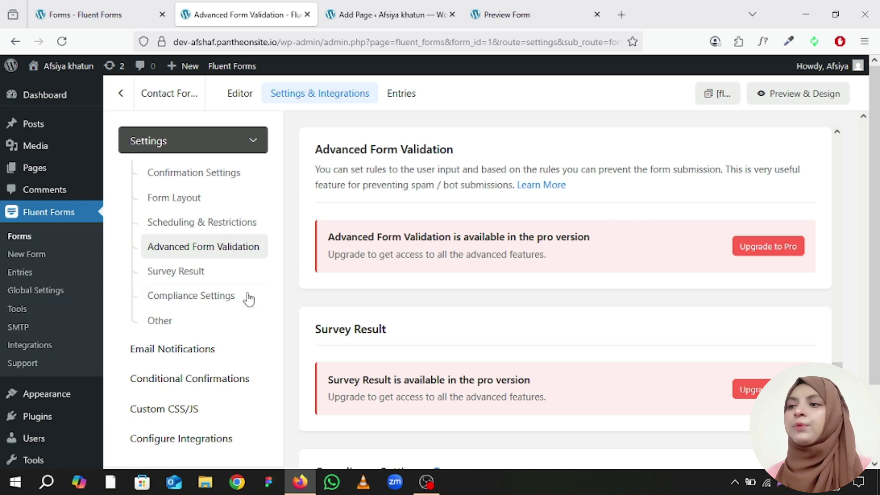
{"action": "left_click", "coordinate": [158, 281]}
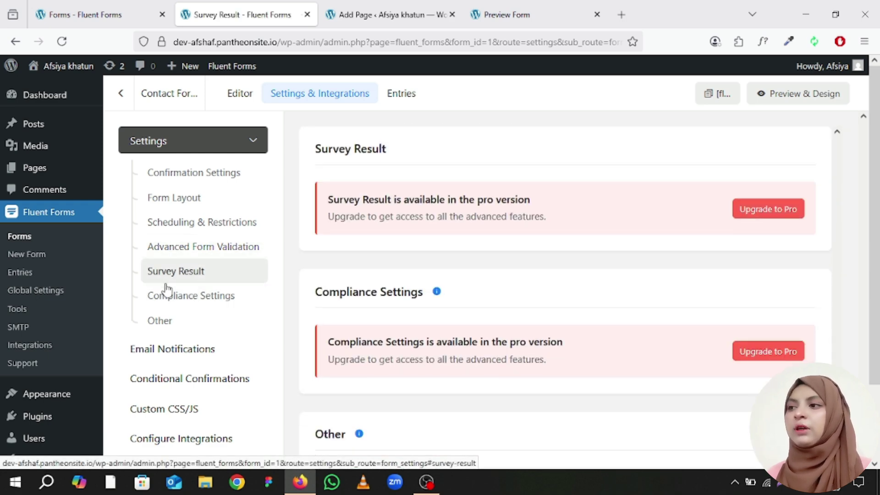
{"action": "left_click", "coordinate": [171, 299]}
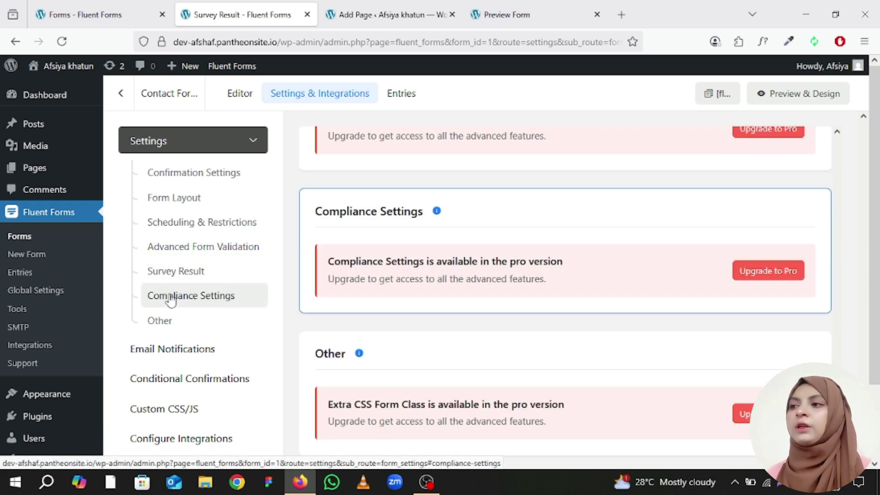
{"action": "left_click", "coordinate": [176, 325]}
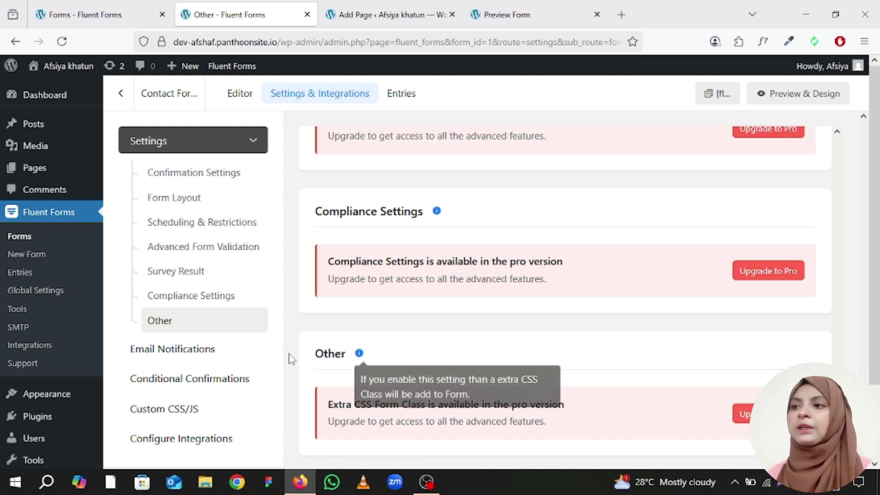
Open a new email notification for the contact form and inspect its Name field
{"action": "left_click", "coordinate": [169, 354]}
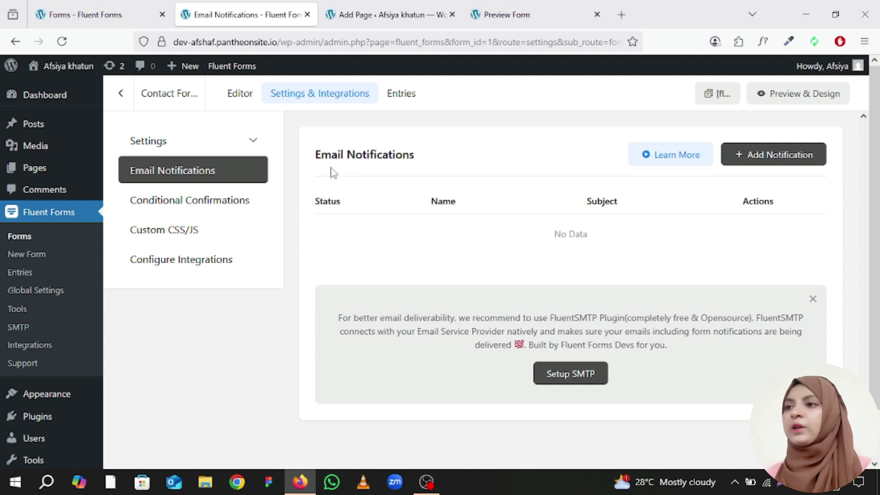
{"action": "left_click", "coordinate": [775, 162]}
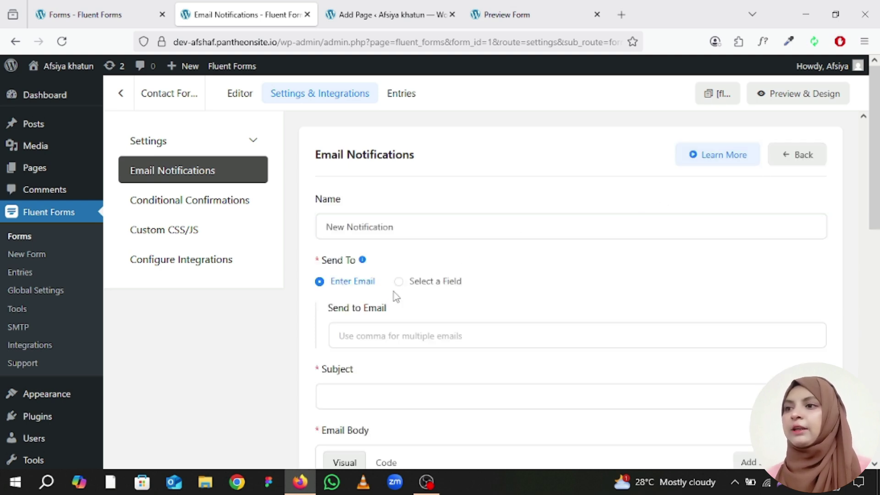
{"action": "left_click", "coordinate": [354, 227]}
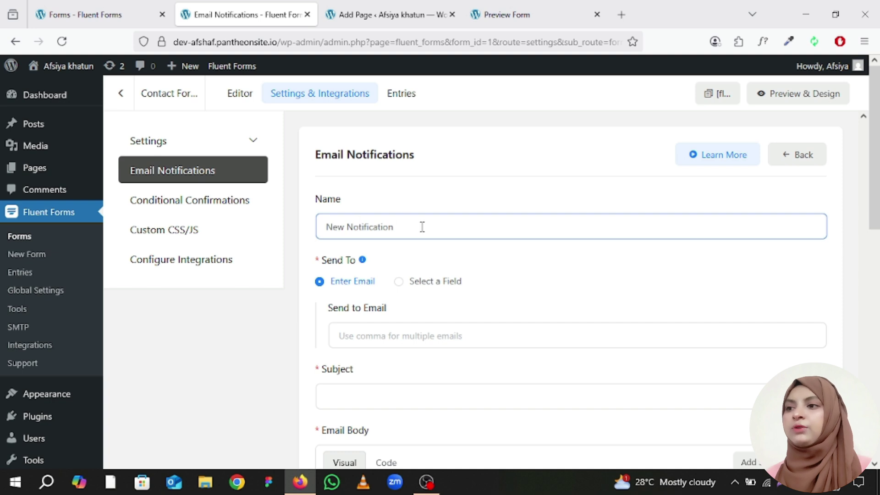
{"action": "left_click", "coordinate": [367, 294]}
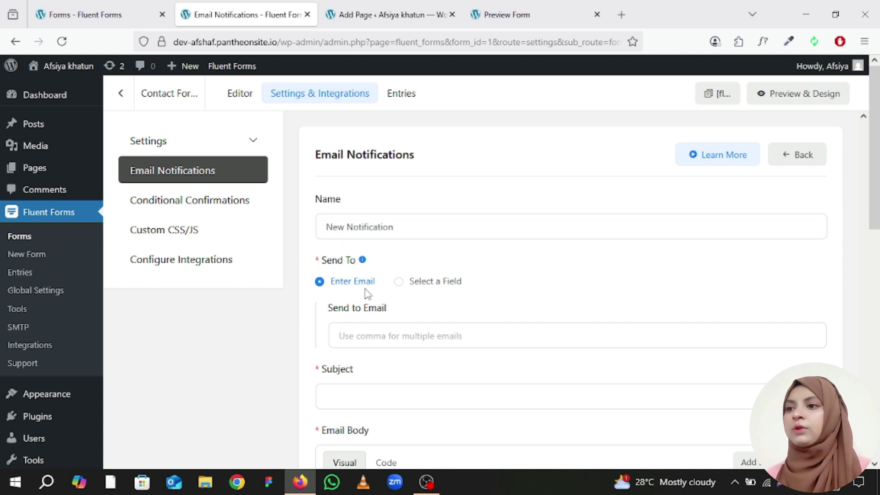
Try sending the notification to a selected form field, check the available email fields, and return to Enter Email
{"action": "left_click", "coordinate": [398, 283]}
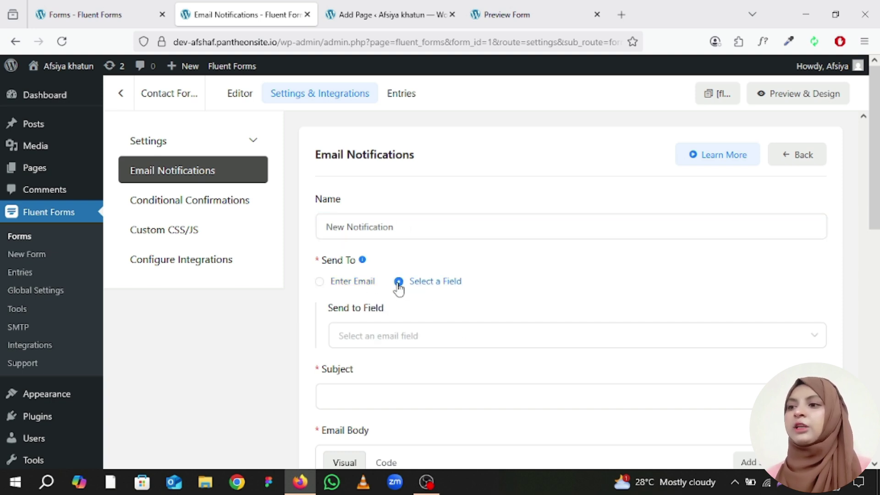
{"action": "left_click", "coordinate": [321, 283]}
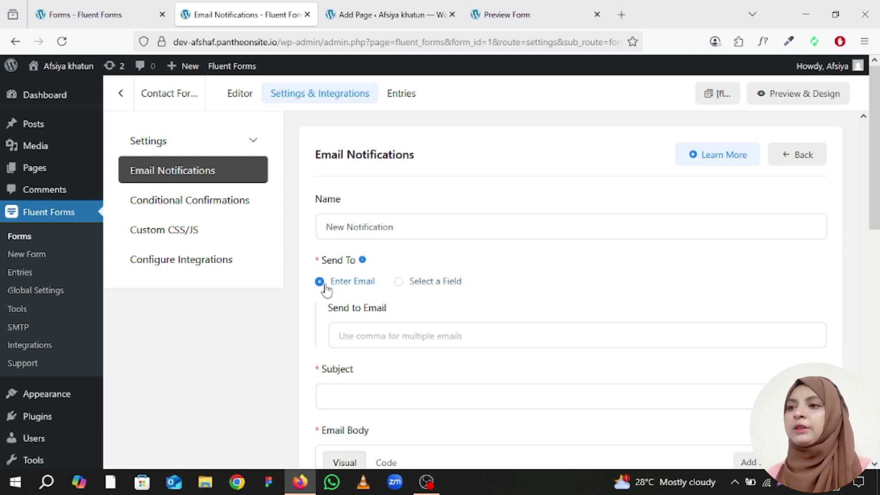
{"action": "left_click", "coordinate": [399, 283]}
{"action": "left_click", "coordinate": [412, 336]}
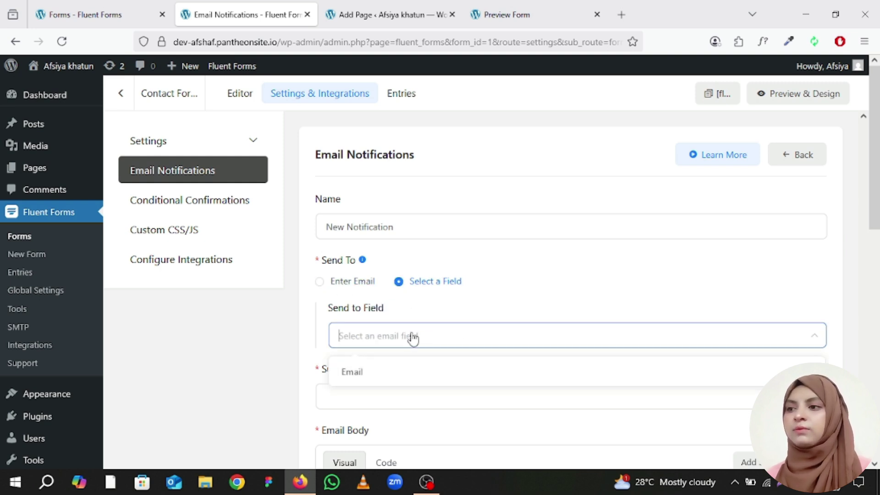
{"action": "left_click", "coordinate": [321, 282]}
Examine the notification's subject, email body, raw HTML, conditional logic and attachment options, and go back to the notification list without saving
{"action": "scroll", "coordinate": [362, 339], "scroll_direction": "down", "scroll_amount": 2}
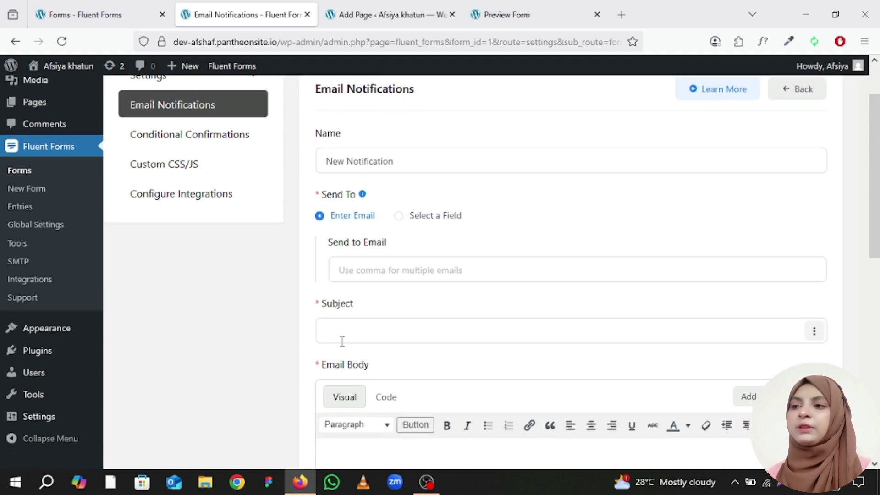
{"action": "left_click", "coordinate": [343, 333]}
{"action": "scroll", "coordinate": [355, 337], "scroll_direction": "down", "scroll_amount": 1}
{"action": "scroll", "coordinate": [369, 338], "scroll_direction": "down", "scroll_amount": 2}
{"action": "left_click", "coordinate": [335, 275]}
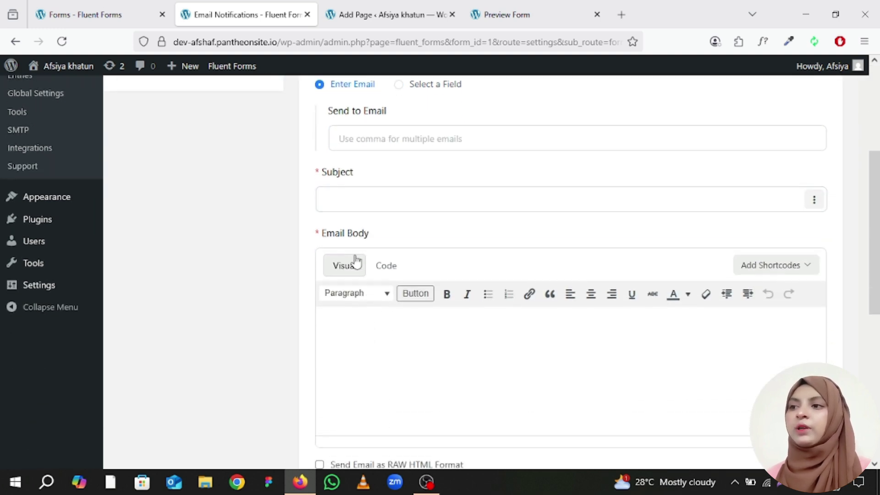
{"action": "scroll", "coordinate": [416, 339], "scroll_direction": "down", "scroll_amount": 2}
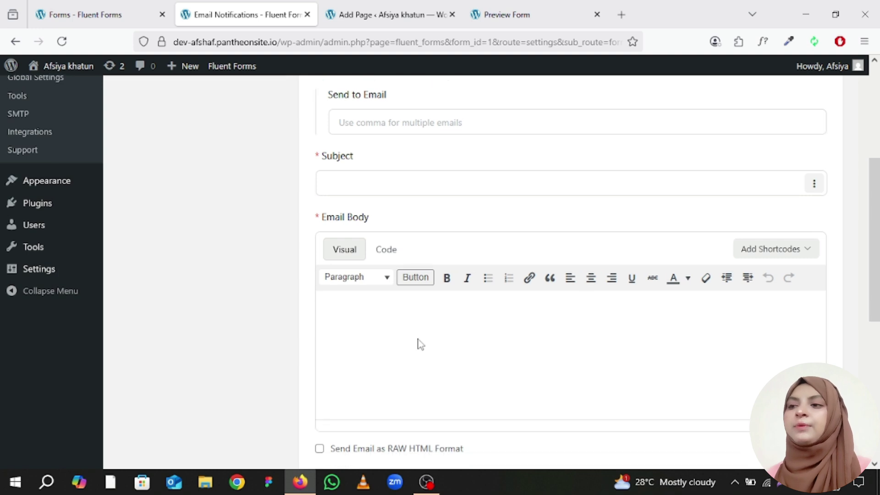
{"action": "scroll", "coordinate": [420, 308], "scroll_direction": "down", "scroll_amount": 3}
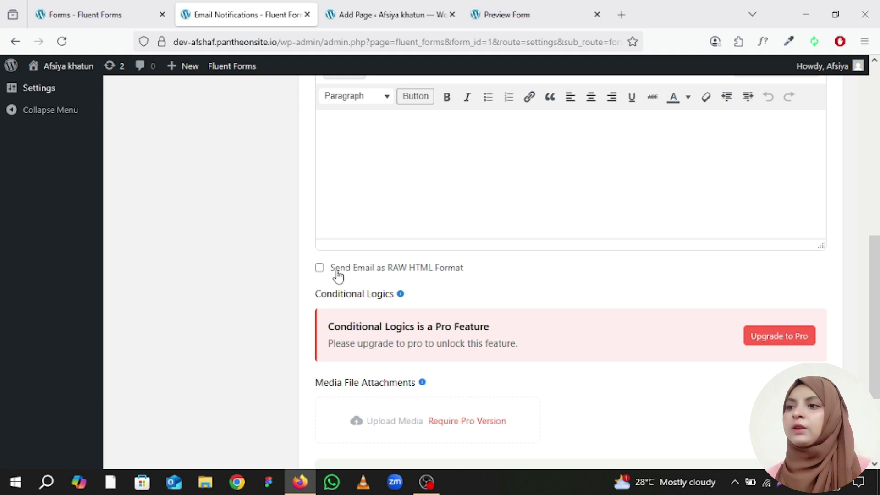
{"action": "scroll", "coordinate": [357, 248], "scroll_direction": "down", "scroll_amount": 3}
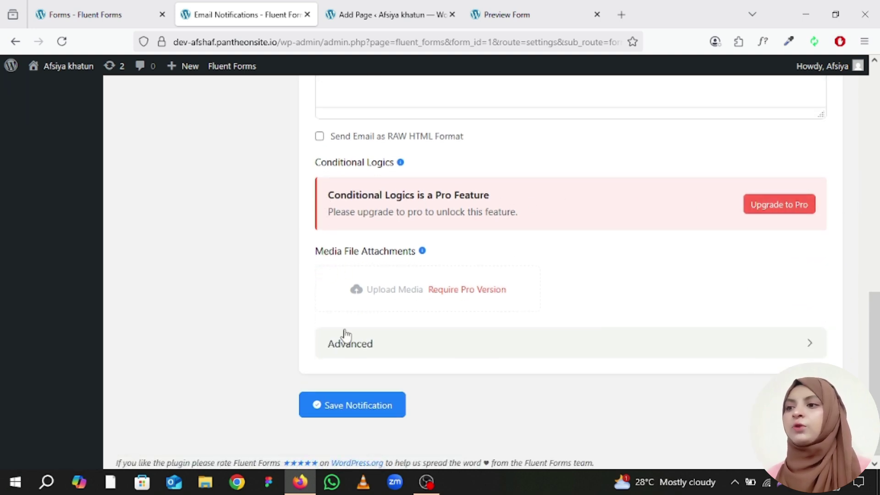
{"action": "scroll", "coordinate": [351, 407], "scroll_direction": "up", "scroll_amount": 12}
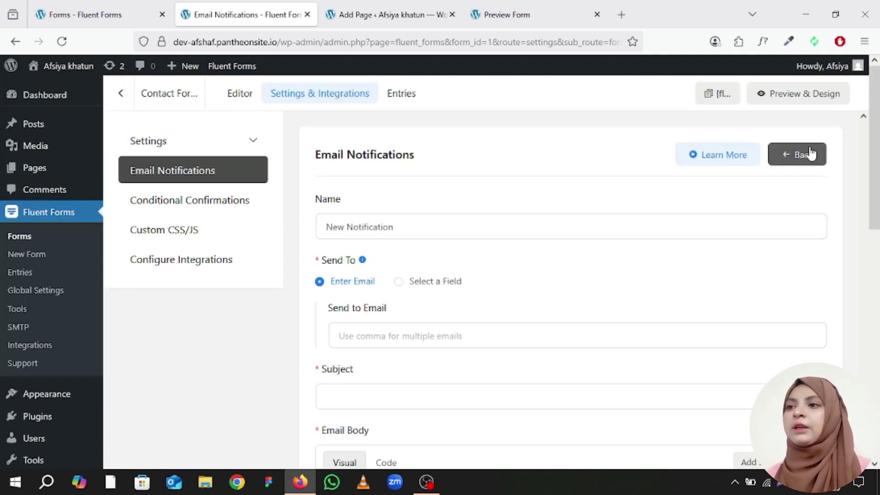
{"action": "left_click", "coordinate": [807, 155]}
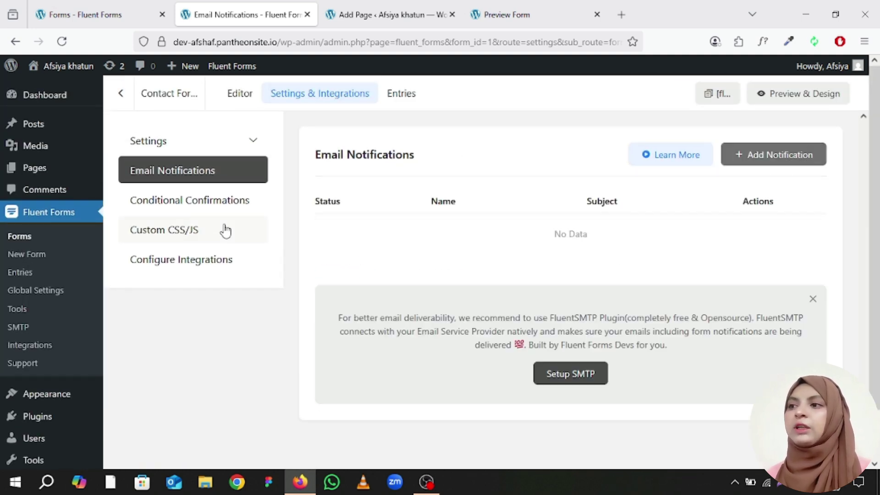
Look through the form's remaining settings pages: Conditional Confirmations, Custom CSS/JS and Configure Integrations
{"action": "left_click", "coordinate": [179, 212]}
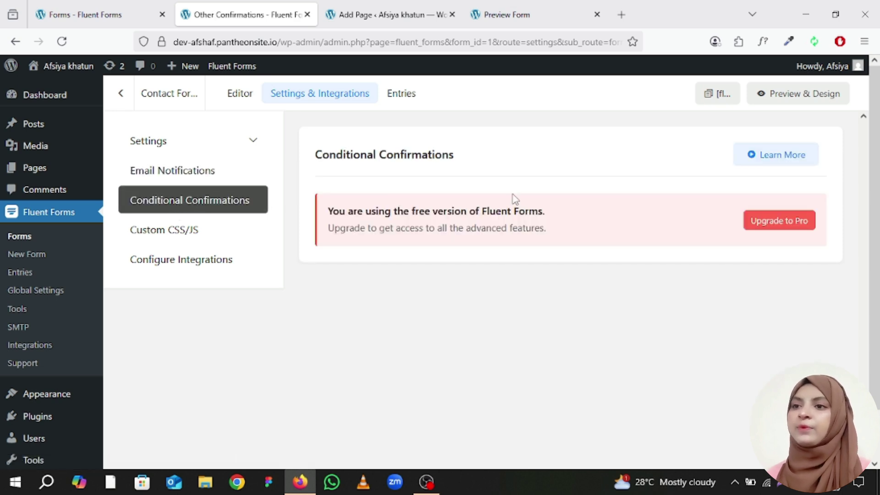
{"action": "left_click", "coordinate": [201, 234]}
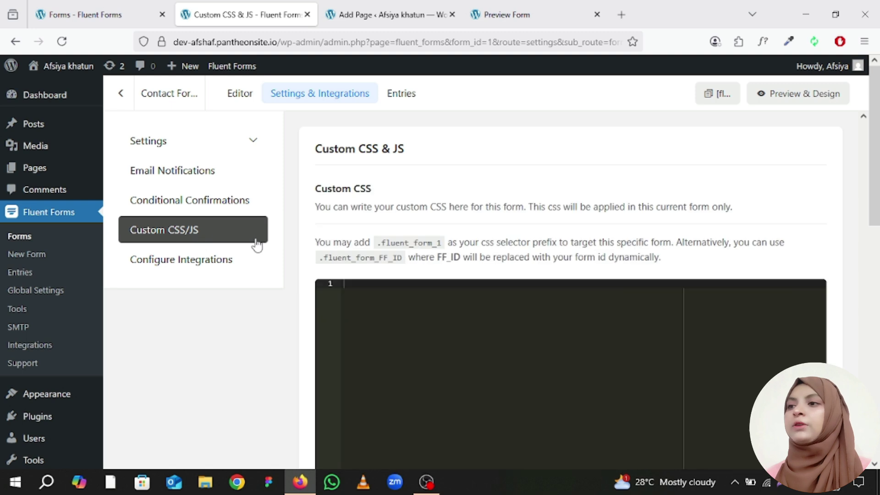
{"action": "scroll", "coordinate": [389, 321], "scroll_direction": "down", "scroll_amount": 3}
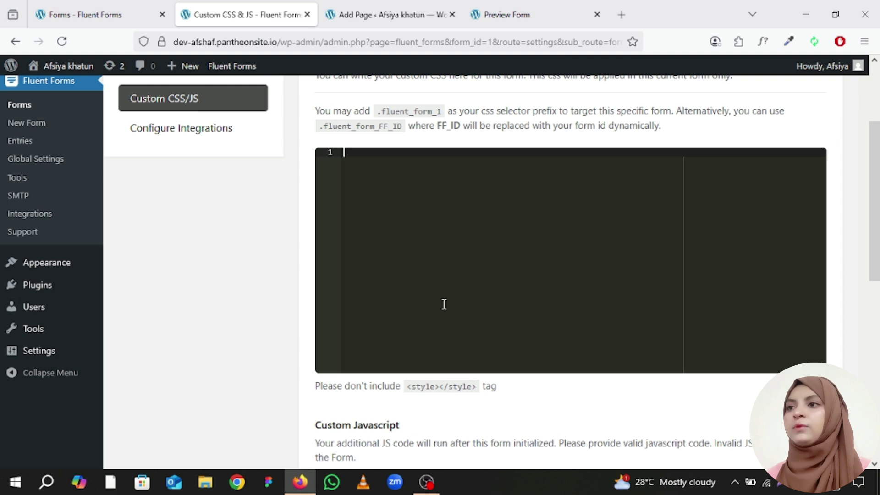
{"action": "scroll", "coordinate": [439, 297], "scroll_direction": "up", "scroll_amount": 2}
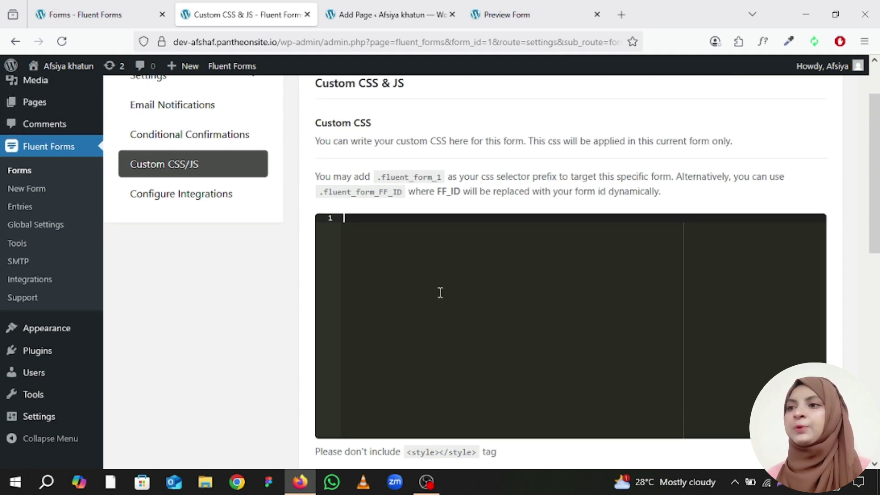
{"action": "left_click", "coordinate": [181, 200]}
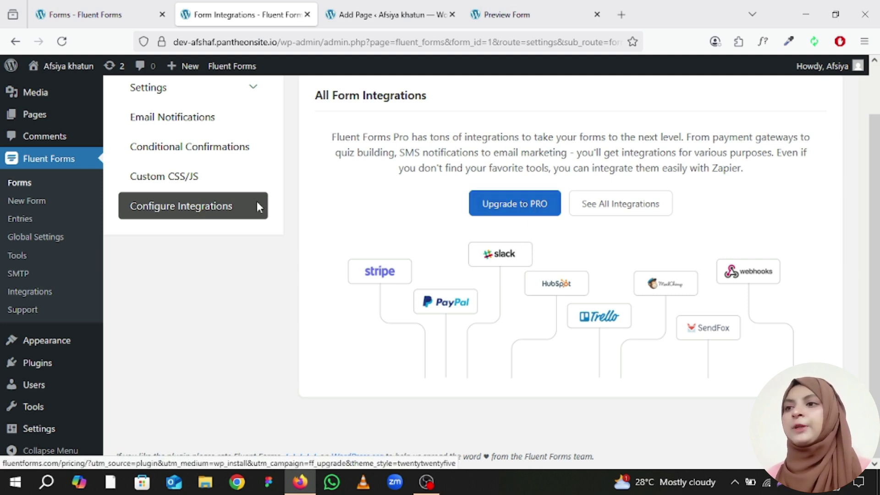
{"action": "scroll", "coordinate": [479, 253], "scroll_direction": "up", "scroll_amount": 1}
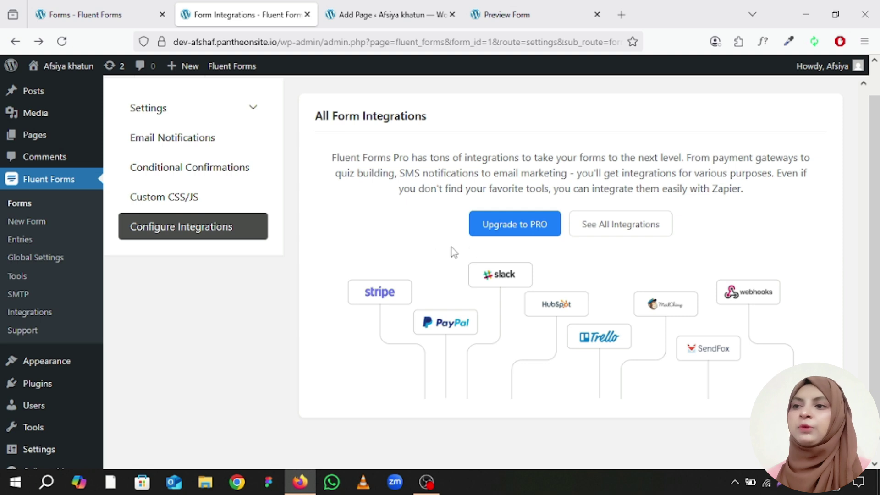
Open the entries from all forms and examine the submissions chart and the form filter below it
{"action": "left_click", "coordinate": [19, 241]}
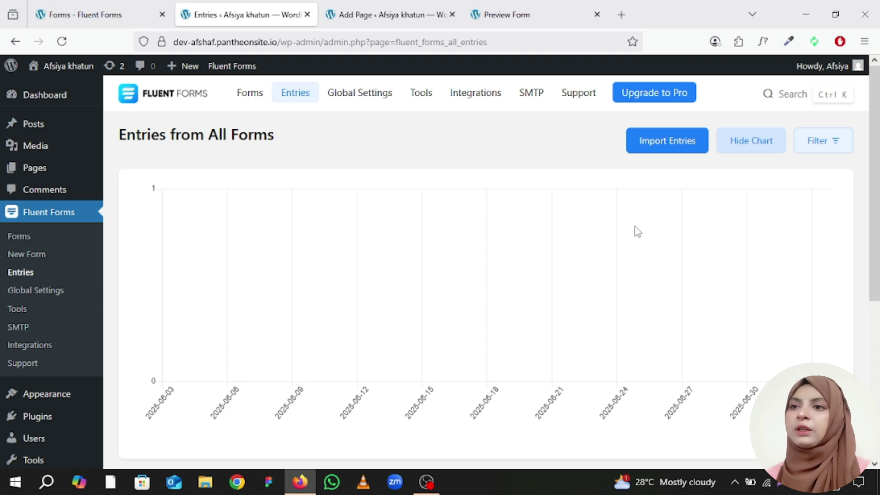
{"action": "scroll", "coordinate": [647, 230], "scroll_direction": "down", "scroll_amount": 2}
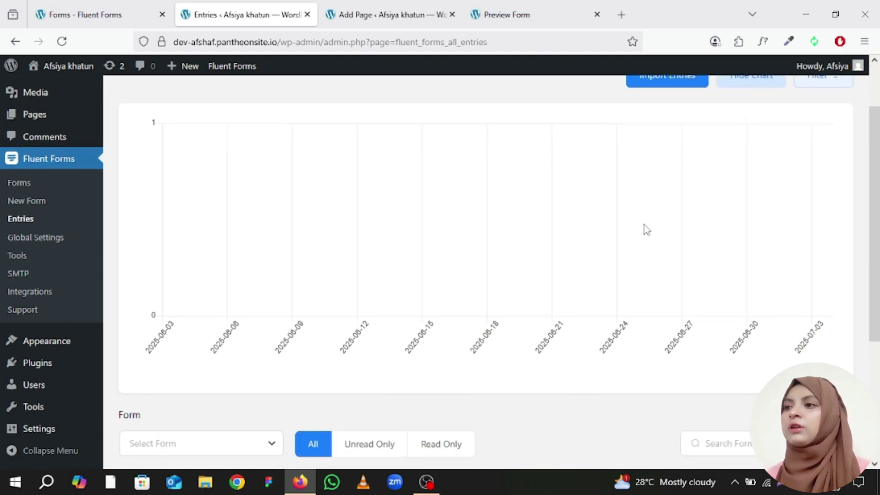
{"action": "scroll", "coordinate": [646, 229], "scroll_direction": "up", "scroll_amount": 2}
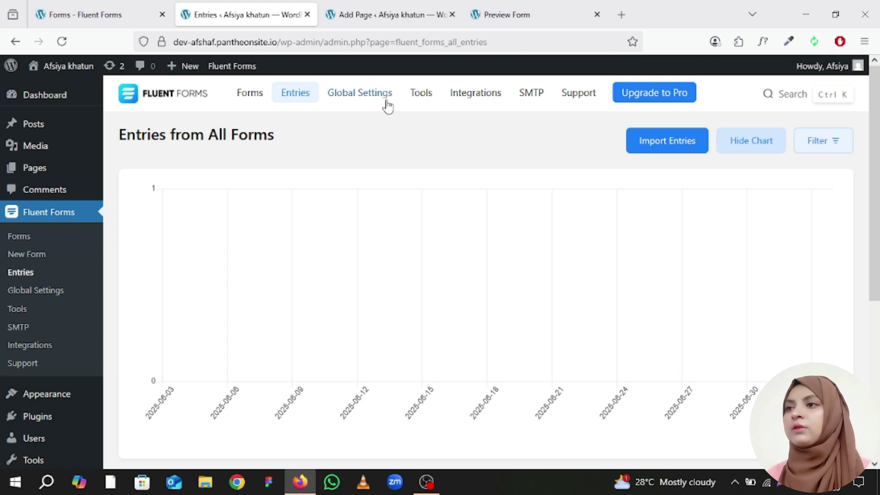
Examine the entries table below the chart and the forms offered by its form filter, leaving the filter unset
{"action": "scroll", "coordinate": [354, 103], "scroll_direction": "down", "scroll_amount": 4}
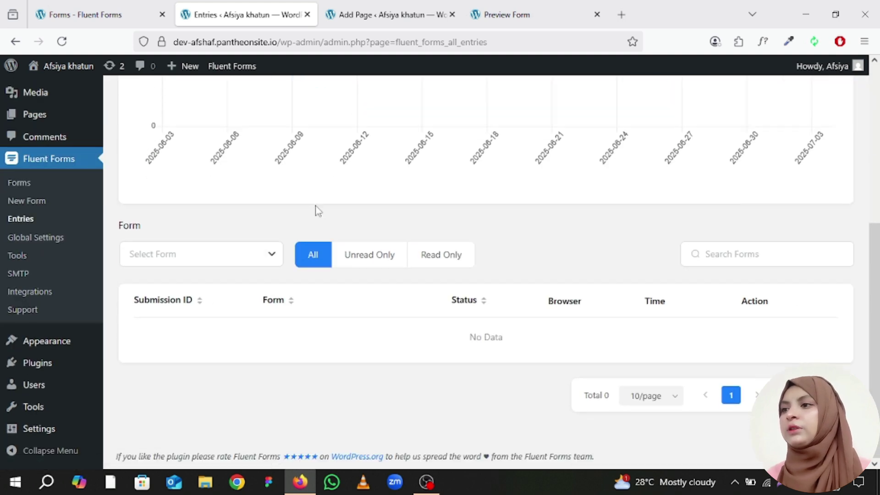
{"action": "left_click", "coordinate": [266, 260]}
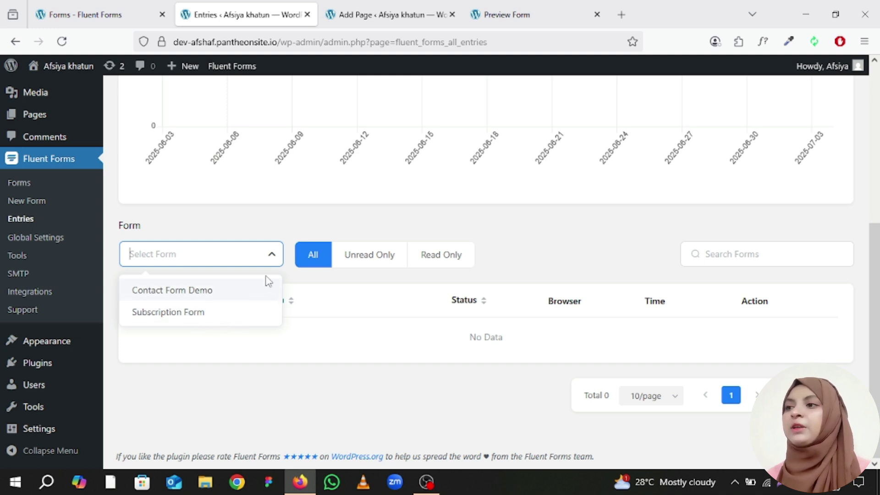
{"action": "left_click", "coordinate": [270, 261]}
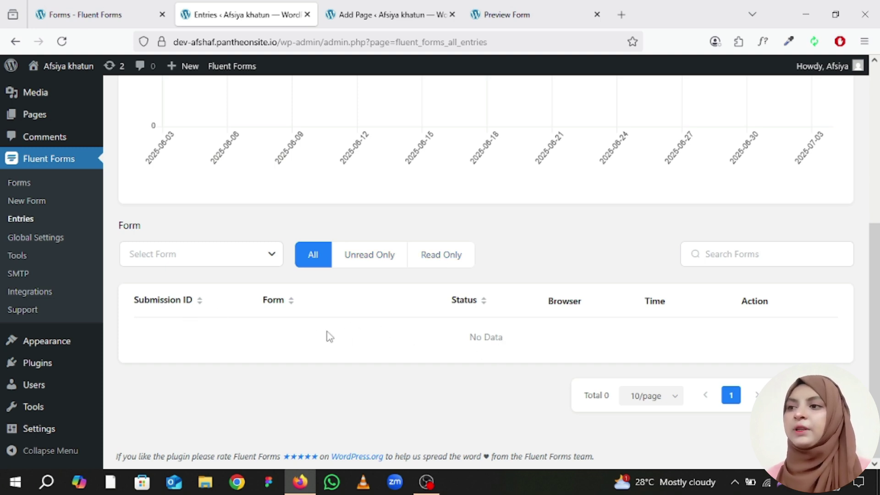
{"action": "scroll", "coordinate": [311, 323], "scroll_direction": "up", "scroll_amount": 5}
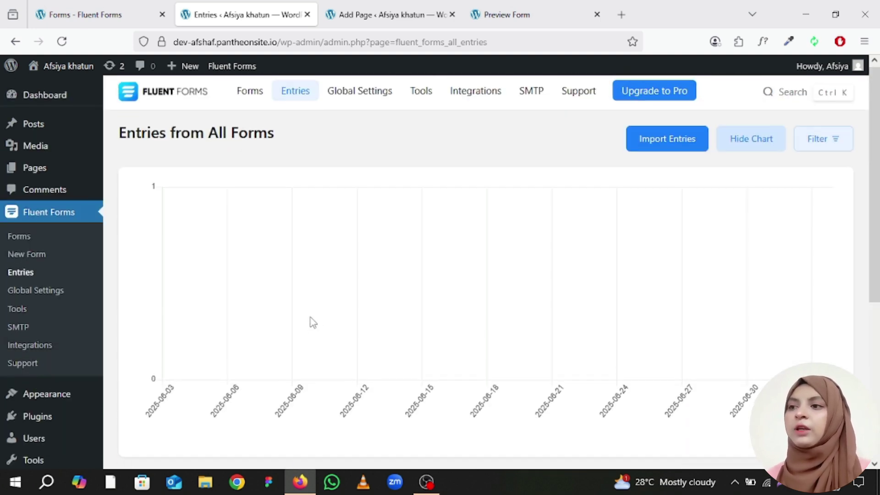
Open the Global Settings and check the available Label, Help Message and Error Message Placement options without changing them
{"action": "left_click", "coordinate": [379, 104]}
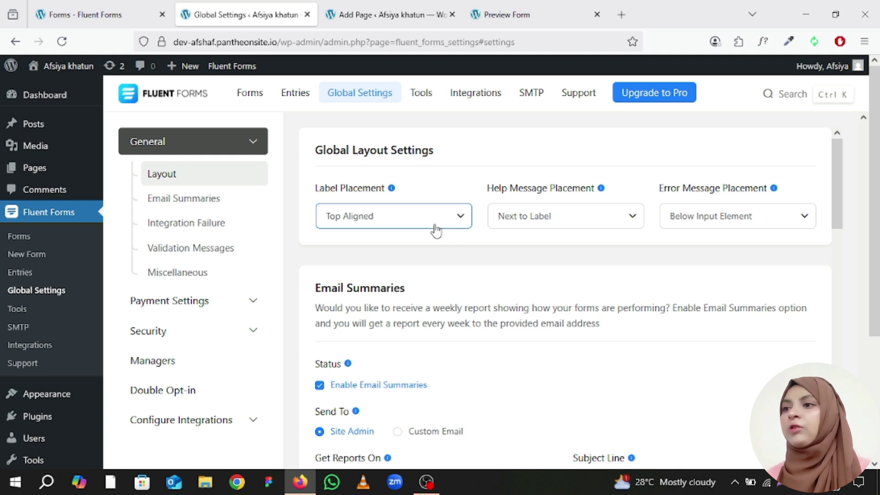
{"action": "left_click", "coordinate": [449, 218]}
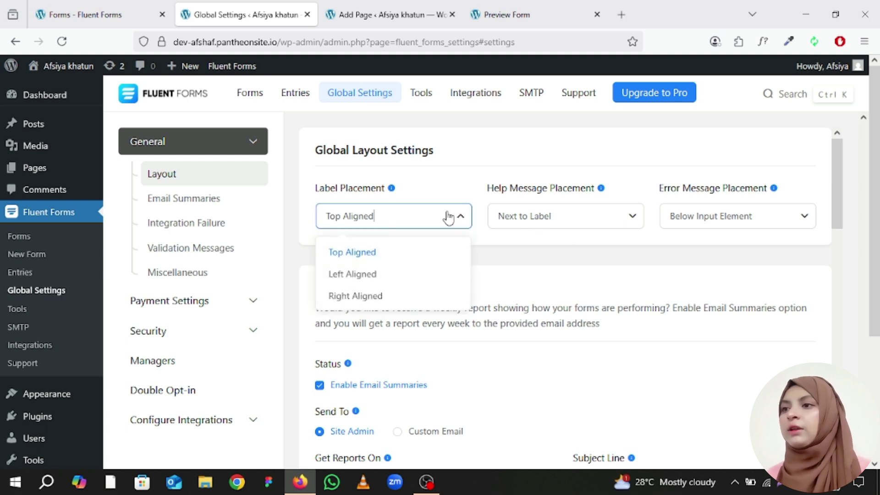
{"action": "left_click", "coordinate": [458, 217]}
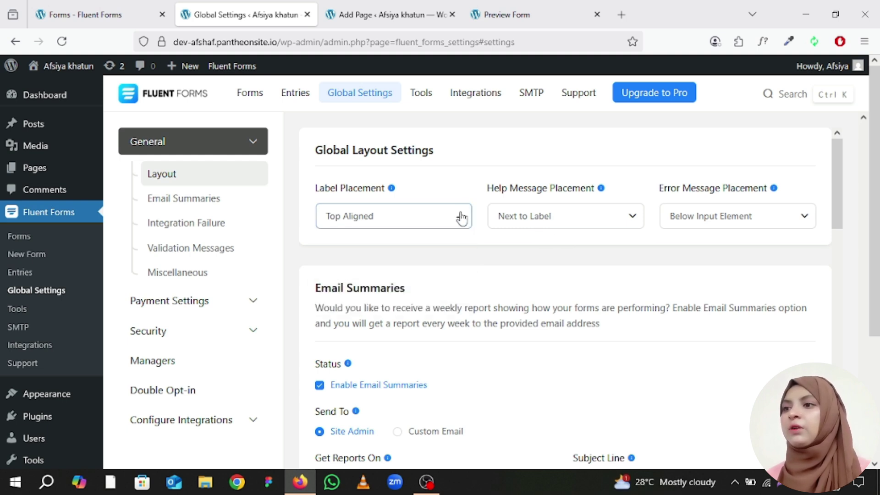
{"action": "left_click", "coordinate": [615, 223]}
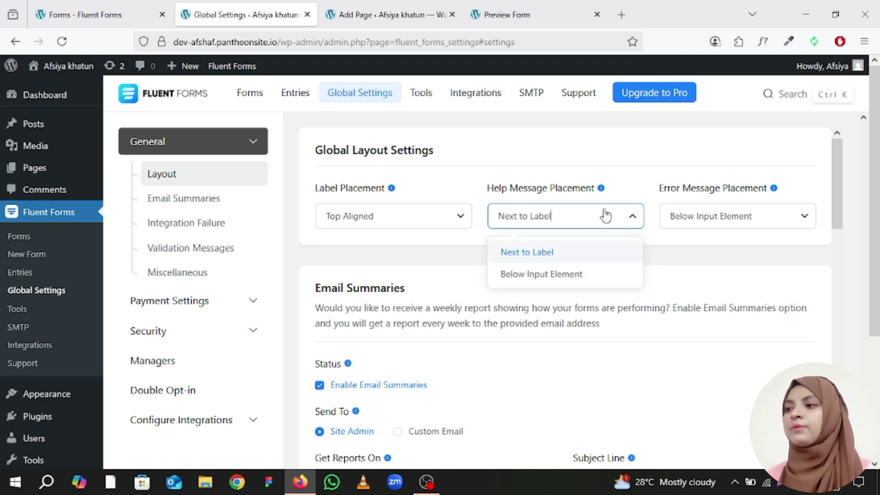
{"action": "left_click", "coordinate": [606, 216]}
{"action": "left_click", "coordinate": [754, 213]}
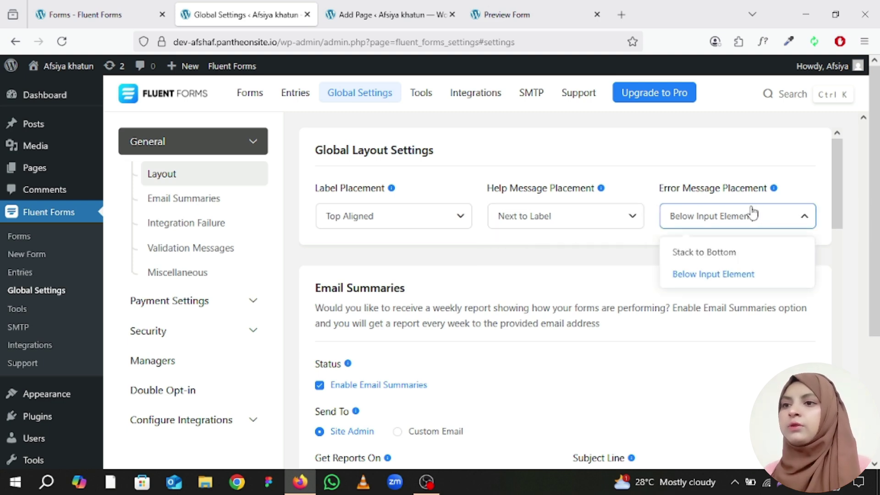
{"action": "left_click", "coordinate": [796, 217]}
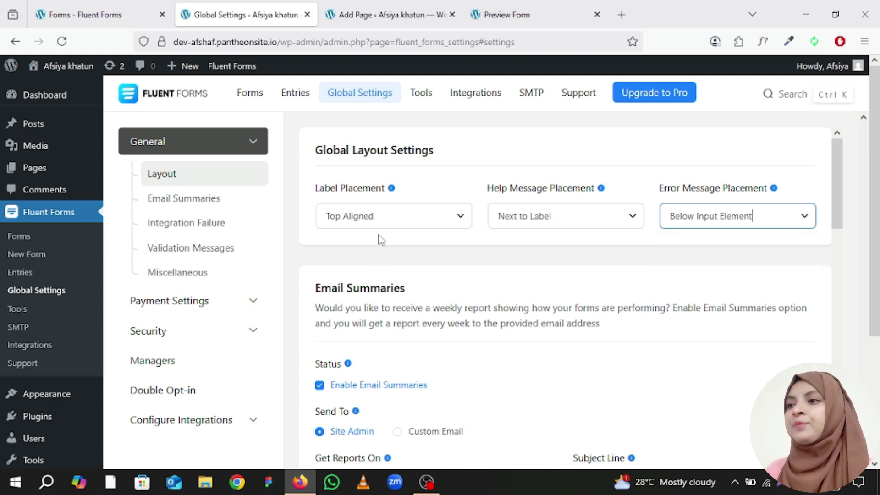
Examine the Email Summaries settings, including the Get Reports On choice, without changing them
{"action": "scroll", "coordinate": [373, 291], "scroll_direction": "down", "scroll_amount": 2}
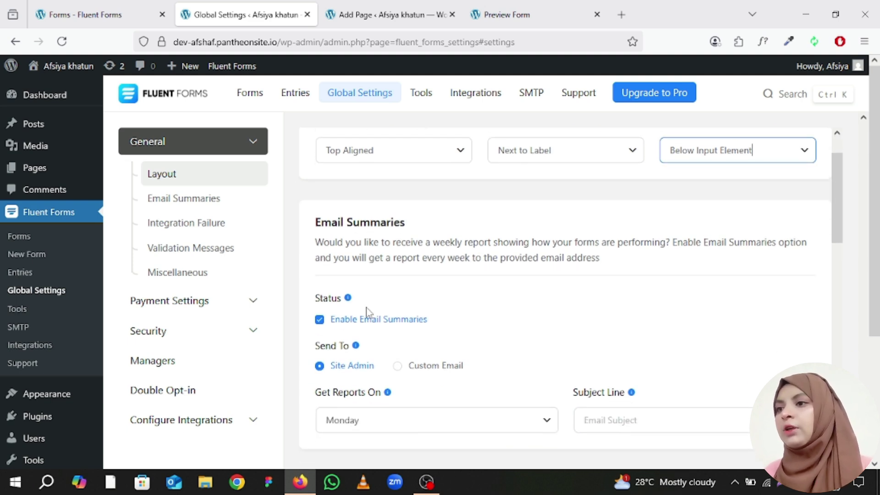
{"action": "scroll", "coordinate": [367, 312], "scroll_direction": "up", "scroll_amount": 2}
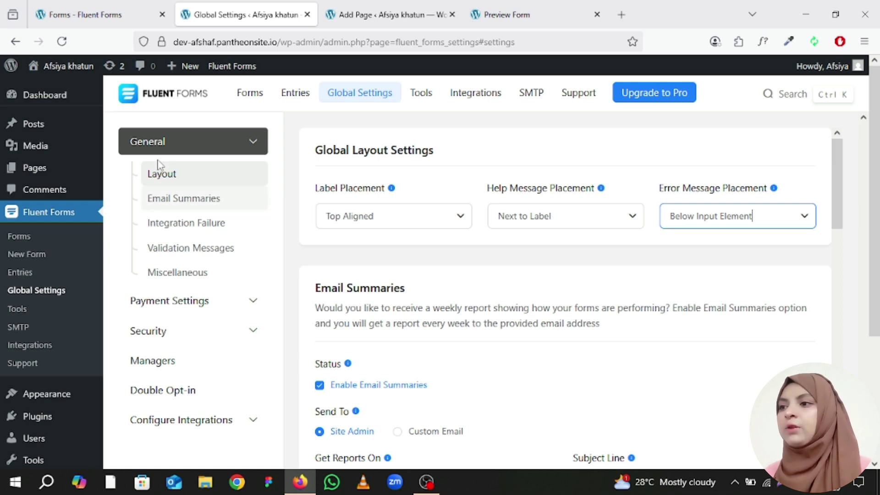
{"action": "left_click", "coordinate": [176, 199]}
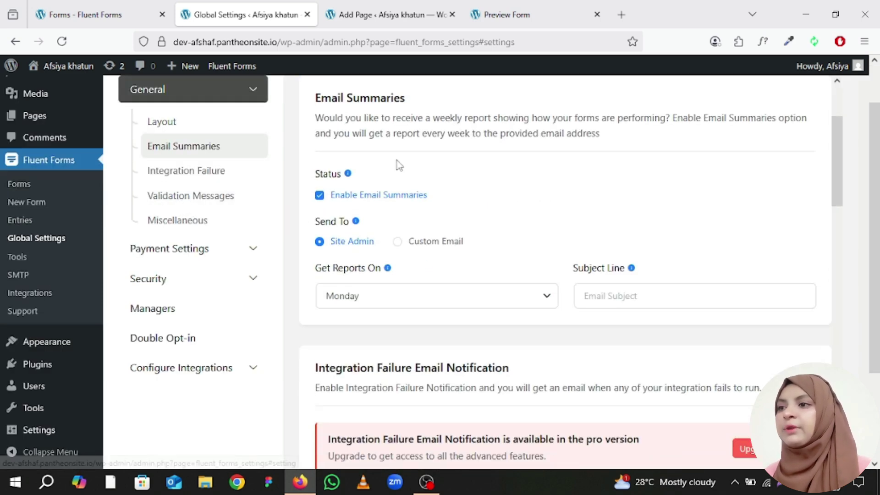
{"action": "left_click", "coordinate": [469, 298]}
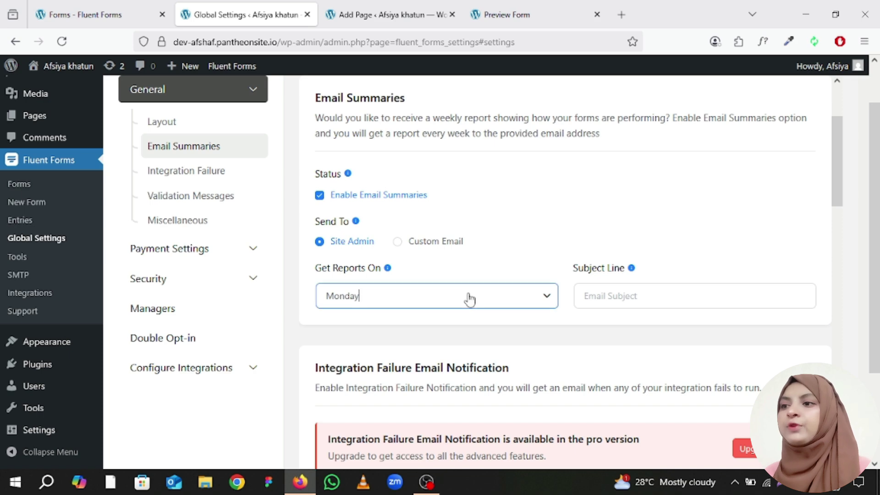
{"action": "left_click", "coordinate": [470, 299]}
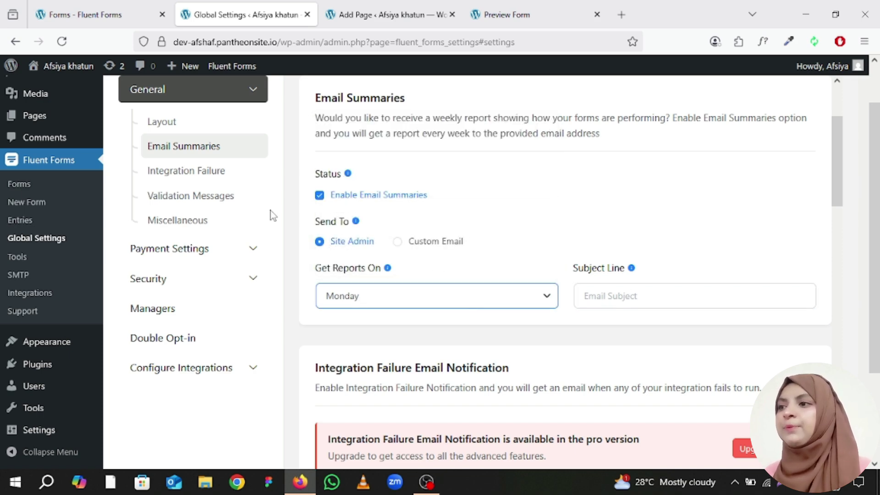
Review the Integration Failure notification section and the default Validation Messages, leaving the message texts unedited
{"action": "left_click", "coordinate": [181, 176]}
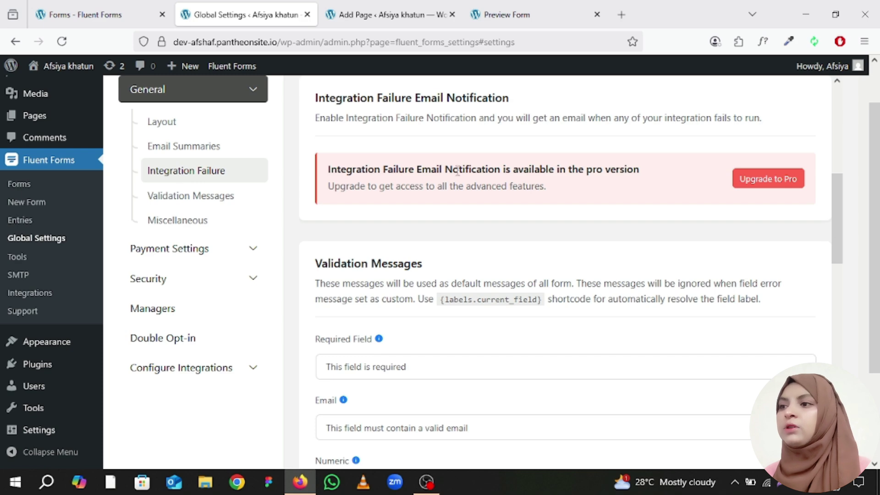
{"action": "left_click", "coordinate": [222, 196]}
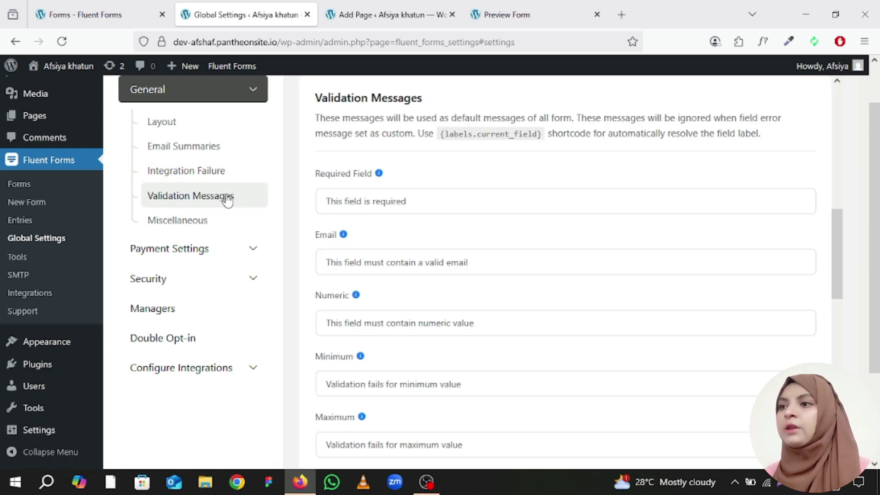
{"action": "left_click", "coordinate": [416, 206]}
{"action": "scroll", "coordinate": [415, 206], "scroll_direction": "up", "scroll_amount": 3}
{"action": "scroll", "coordinate": [416, 205], "scroll_direction": "down", "scroll_amount": 2}
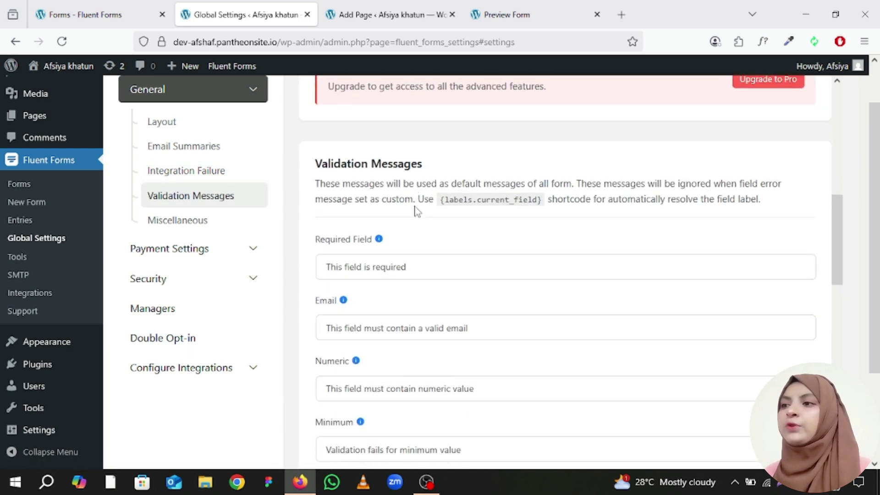
{"action": "scroll", "coordinate": [416, 207], "scroll_direction": "down", "scroll_amount": 1}
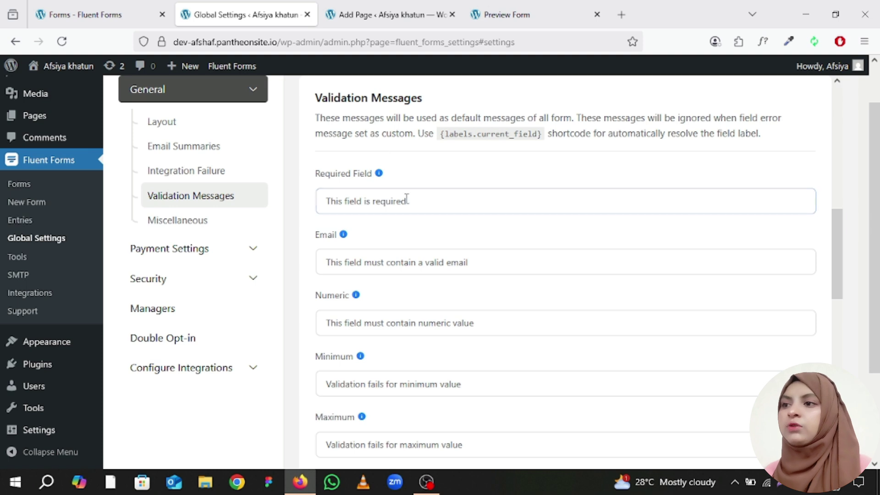
{"action": "left_click", "coordinate": [403, 202]}
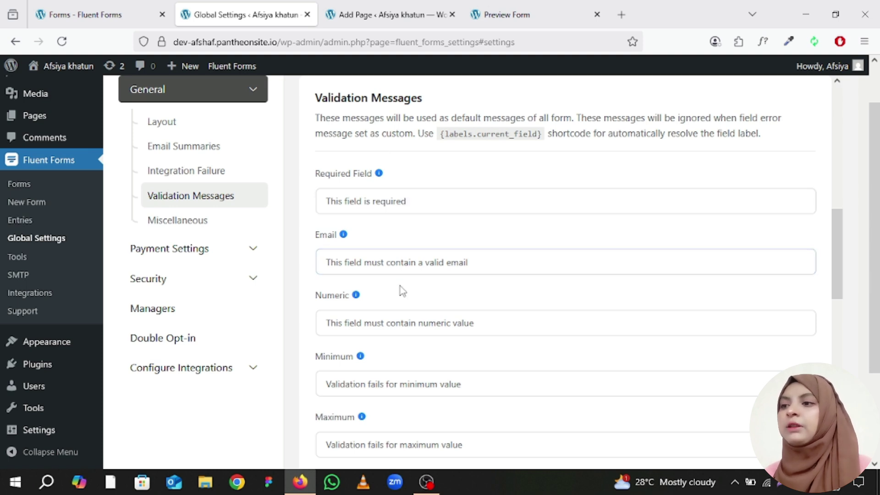
{"action": "scroll", "coordinate": [400, 289], "scroll_direction": "down", "scroll_amount": 3}
Look through the Miscellaneous options and the Settings and Payment Methods pages of the Payment Settings
{"action": "left_click", "coordinate": [206, 220]}
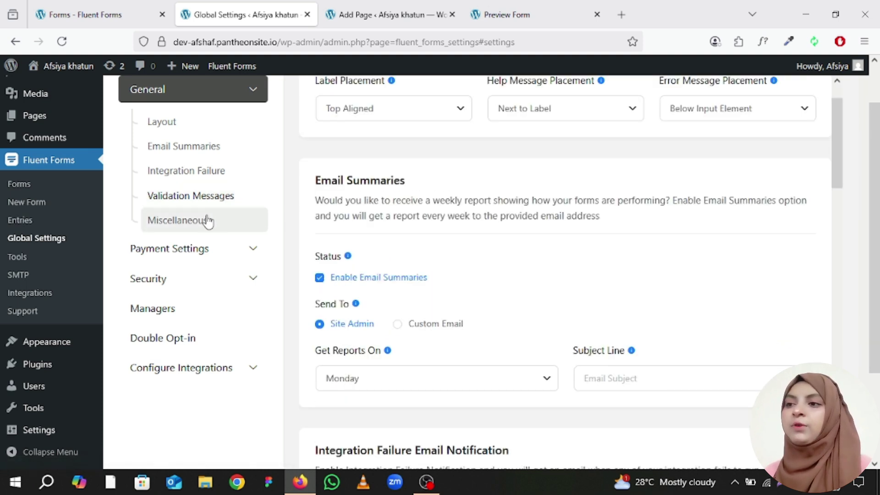
{"action": "scroll", "coordinate": [427, 236], "scroll_direction": "up", "scroll_amount": 3}
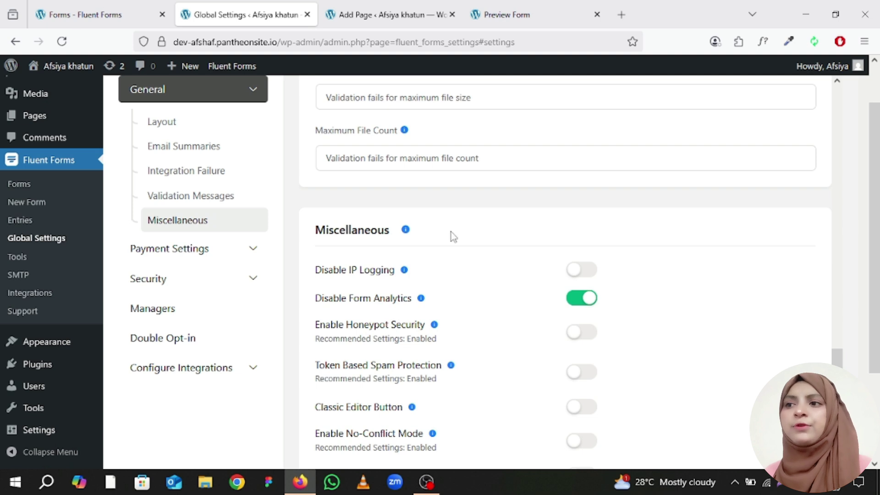
{"action": "scroll", "coordinate": [452, 237], "scroll_direction": "down", "scroll_amount": 3}
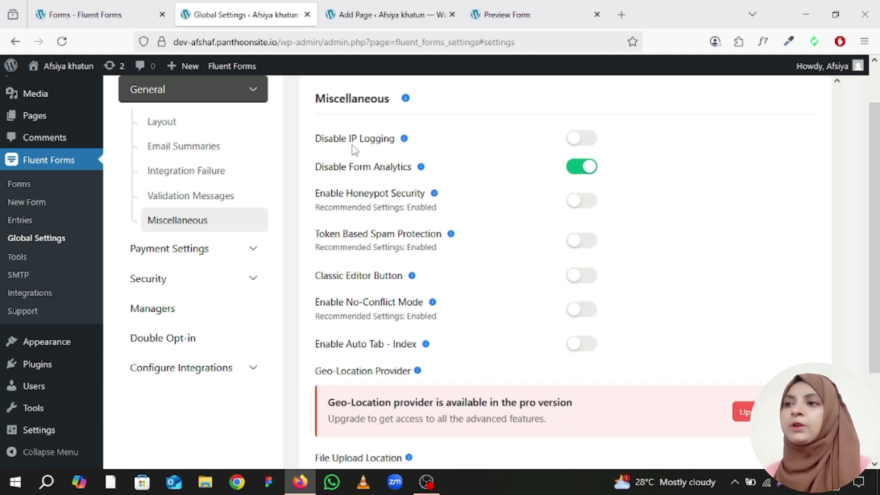
{"action": "scroll", "coordinate": [362, 156], "scroll_direction": "down", "scroll_amount": 6}
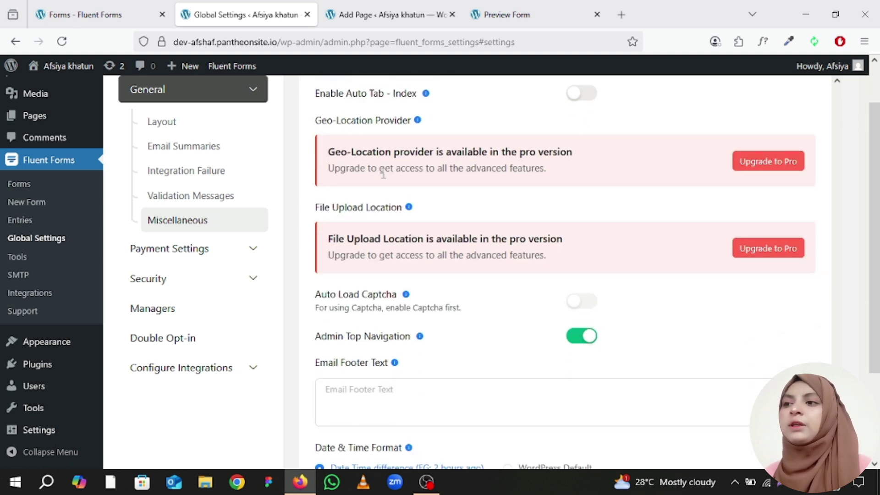
{"action": "left_click", "coordinate": [226, 250]}
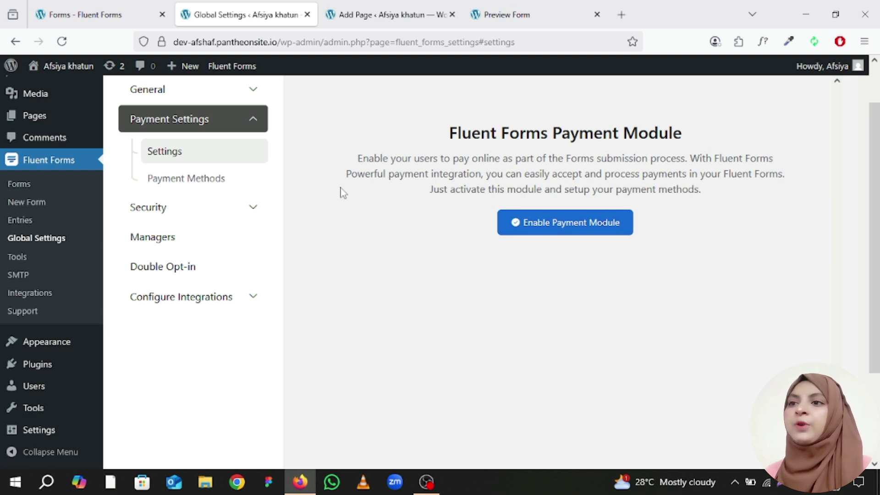
{"action": "left_click", "coordinate": [189, 189]}
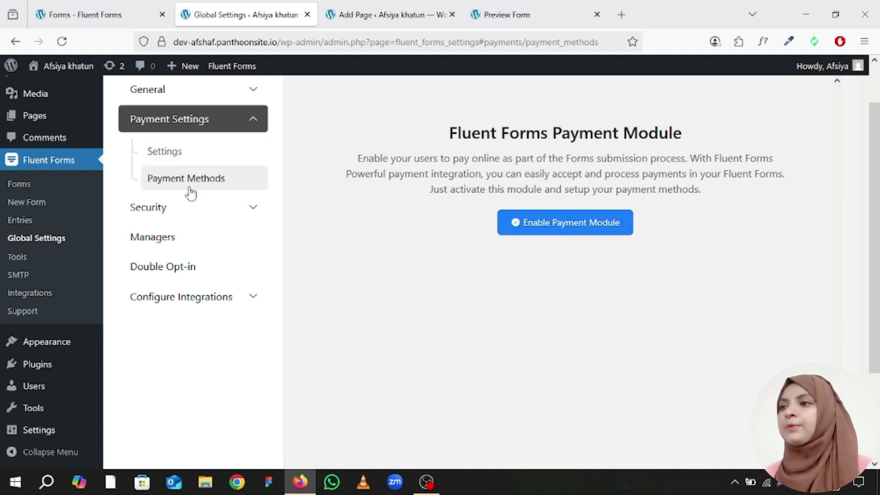
Open the Google reCAPTCHA settings in the Security section and examine the Site Key field, leaving it empty
{"action": "left_click", "coordinate": [196, 212]}
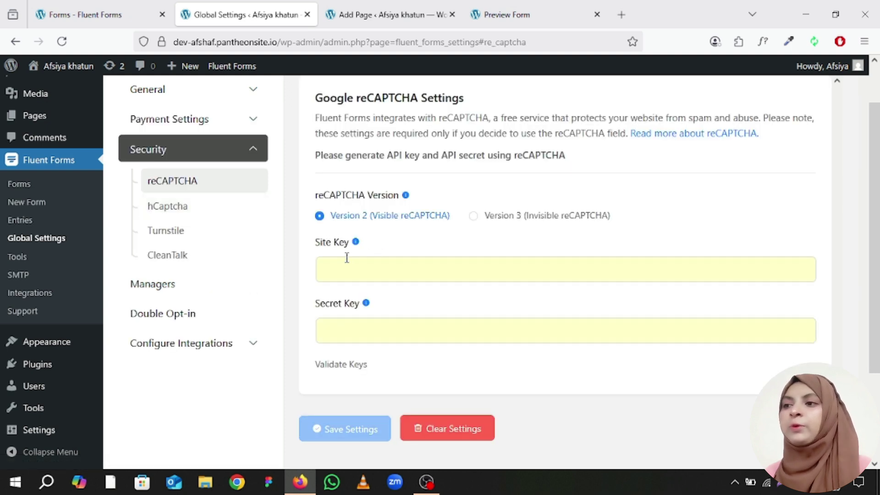
{"action": "left_click", "coordinate": [377, 264]}
{"action": "left_click", "coordinate": [383, 266]}
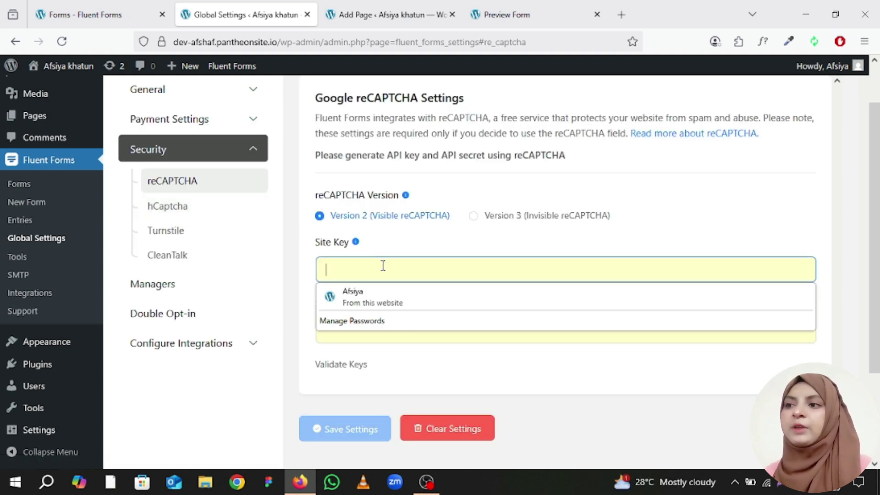
{"action": "left_click", "coordinate": [393, 251]}
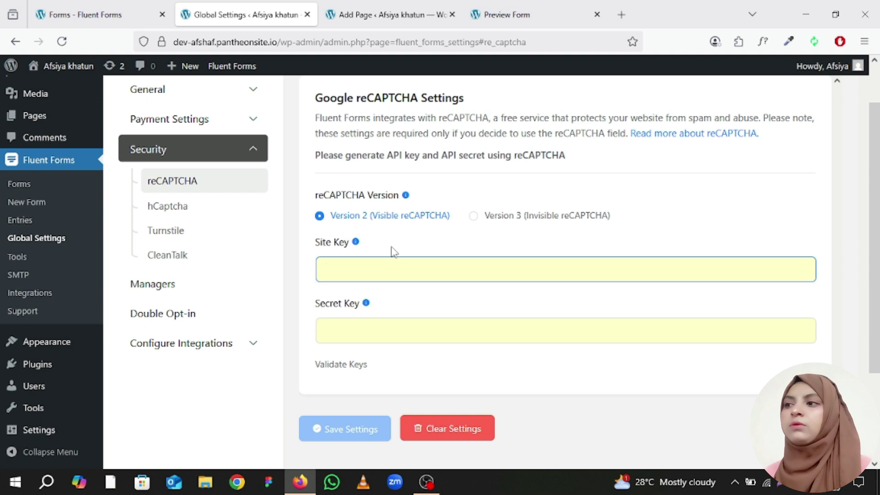
{"action": "left_click", "coordinate": [391, 270]}
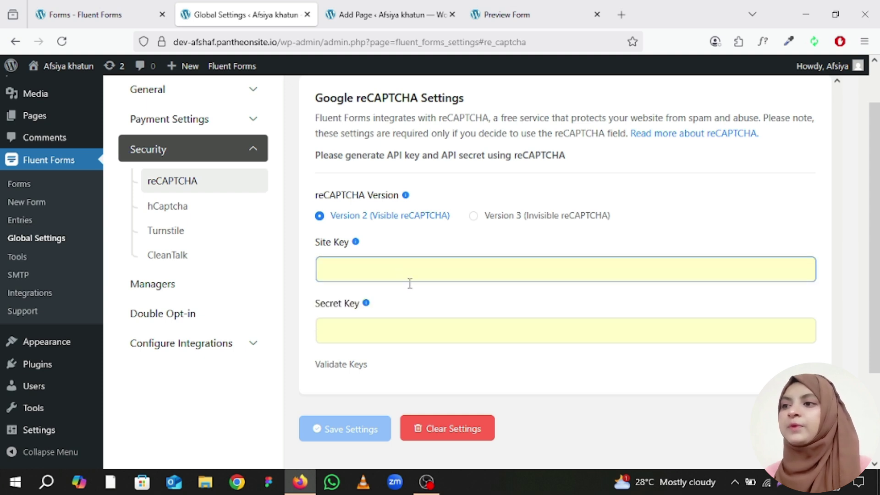
Try reCAPTCHA Version 3, return to Version 2, and check the Secret Key field and save options without saving
{"action": "left_click", "coordinate": [474, 217]}
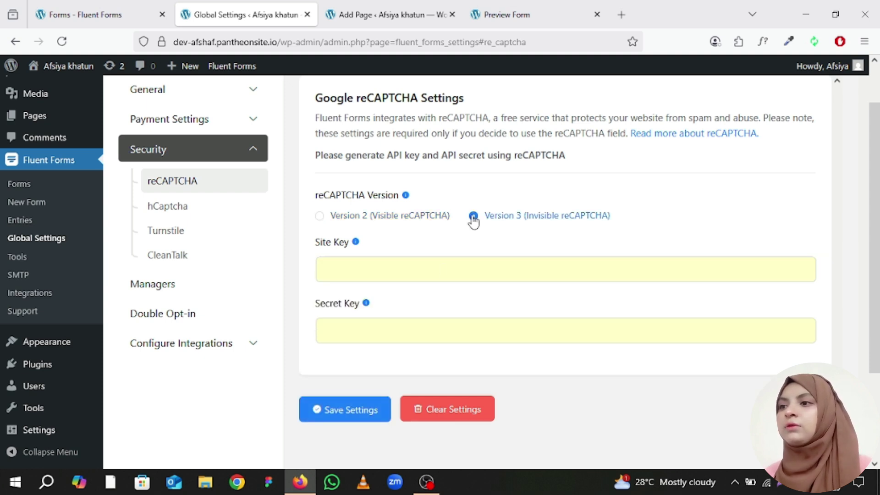
{"action": "left_click", "coordinate": [320, 217]}
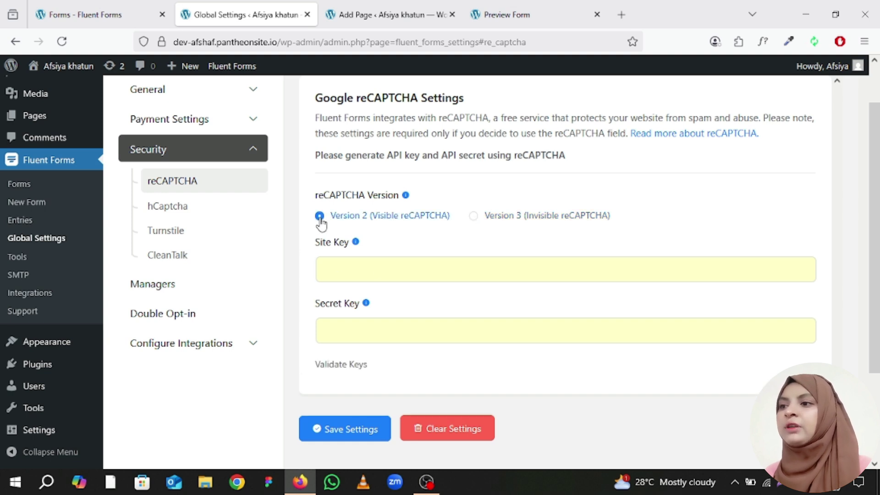
{"action": "left_click", "coordinate": [375, 334]}
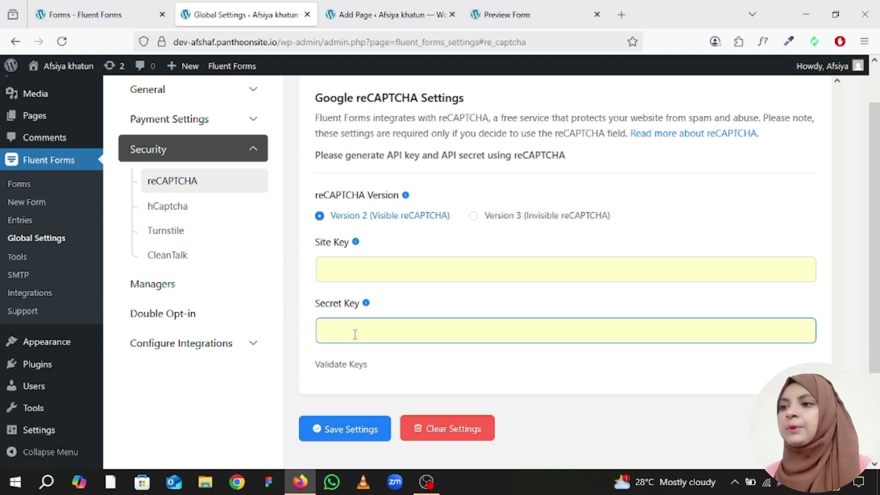
{"action": "scroll", "coordinate": [359, 333], "scroll_direction": "down", "scroll_amount": 2}
{"action": "left_click", "coordinate": [358, 338]}
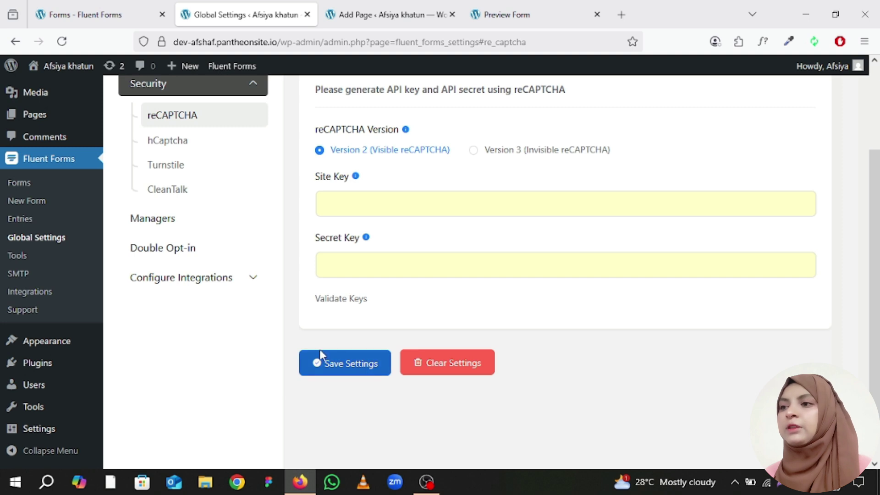
{"action": "scroll", "coordinate": [383, 340], "scroll_direction": "up", "scroll_amount": 4}
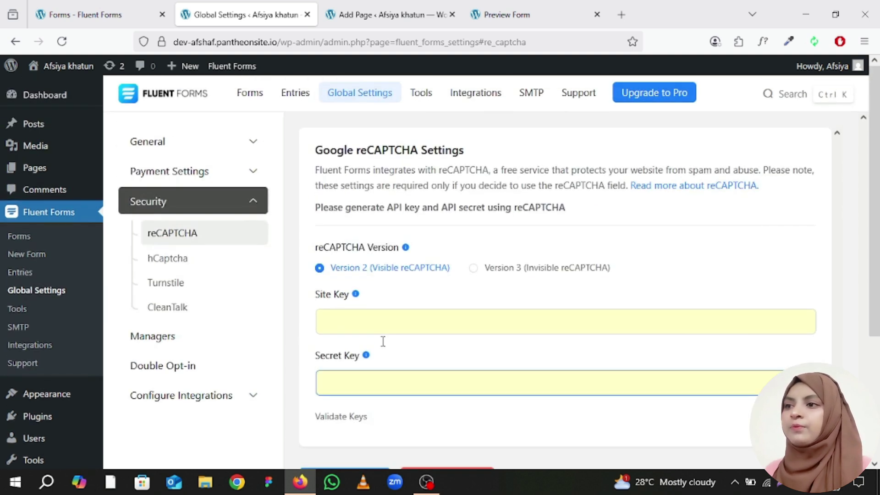
Review the hCaptcha and Cloudflare Turnstile settings in the Security section, leaving their key fields empty
{"action": "left_click", "coordinate": [160, 264]}
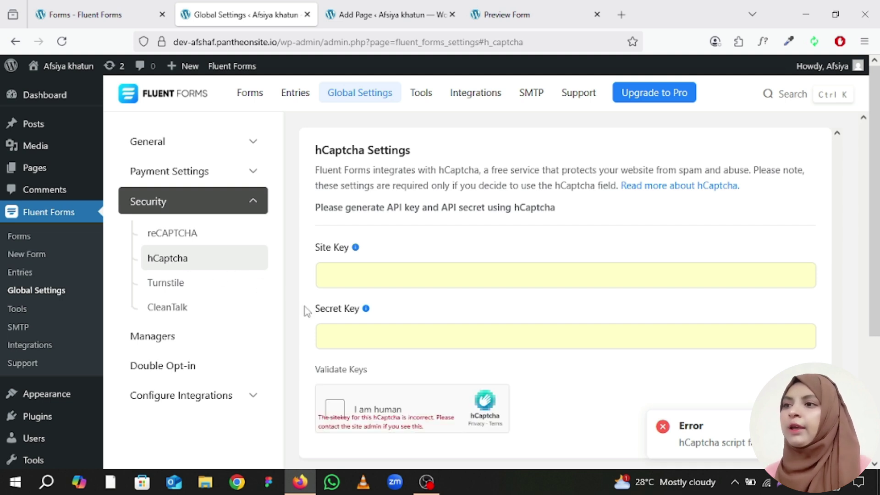
{"action": "left_click", "coordinate": [174, 282]}
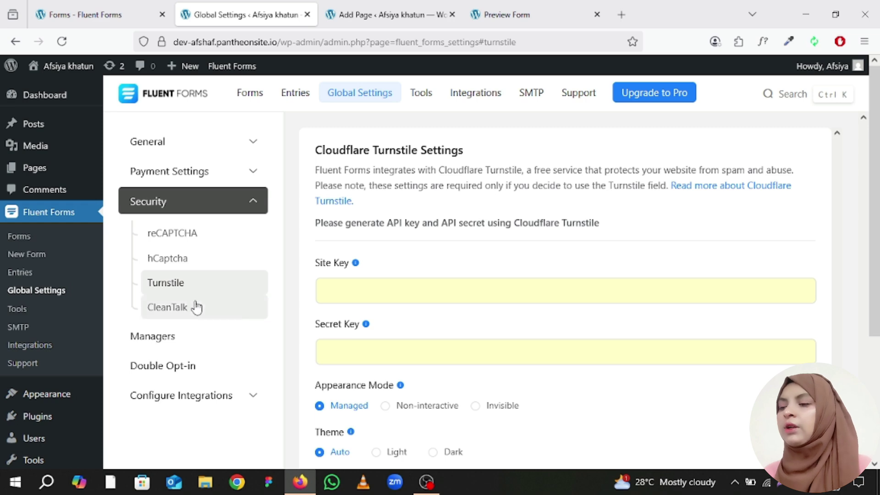
{"action": "scroll", "coordinate": [359, 347], "scroll_direction": "down", "scroll_amount": 1}
{"action": "scroll", "coordinate": [359, 347], "scroll_direction": "down", "scroll_amount": 3}
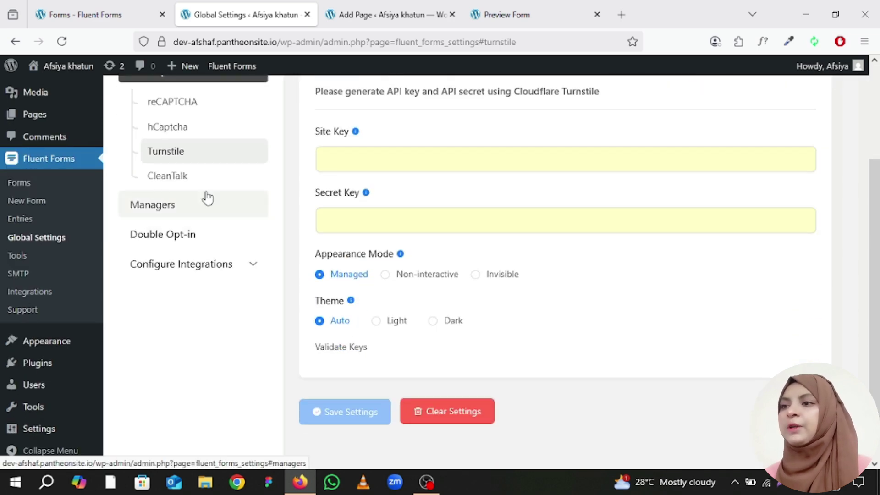
In the Managers settings, try granting access to all roles and to Author and Editor individually, and leave every role cleared
{"action": "left_click", "coordinate": [162, 216]}
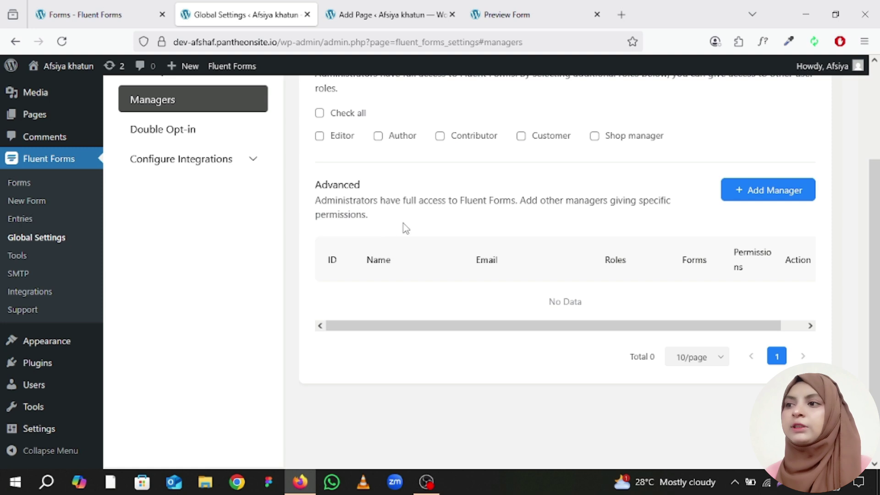
{"action": "scroll", "coordinate": [380, 179], "scroll_direction": "up", "scroll_amount": 2}
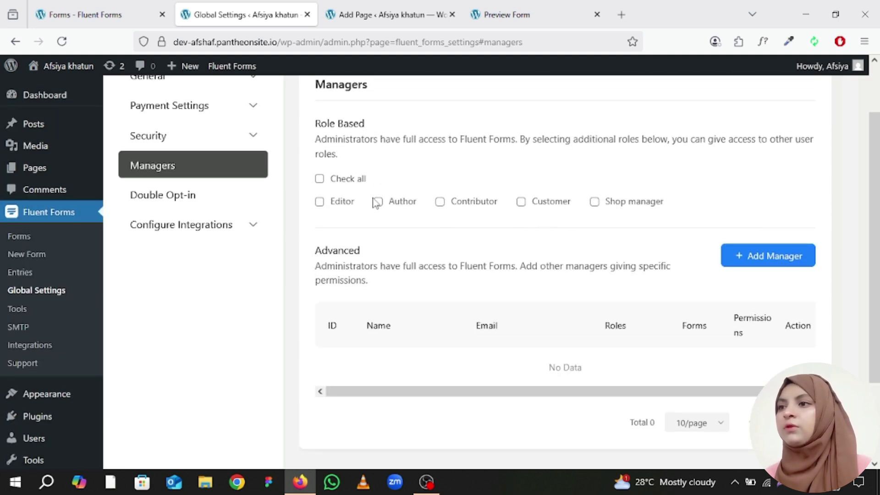
{"action": "left_click", "coordinate": [320, 180]}
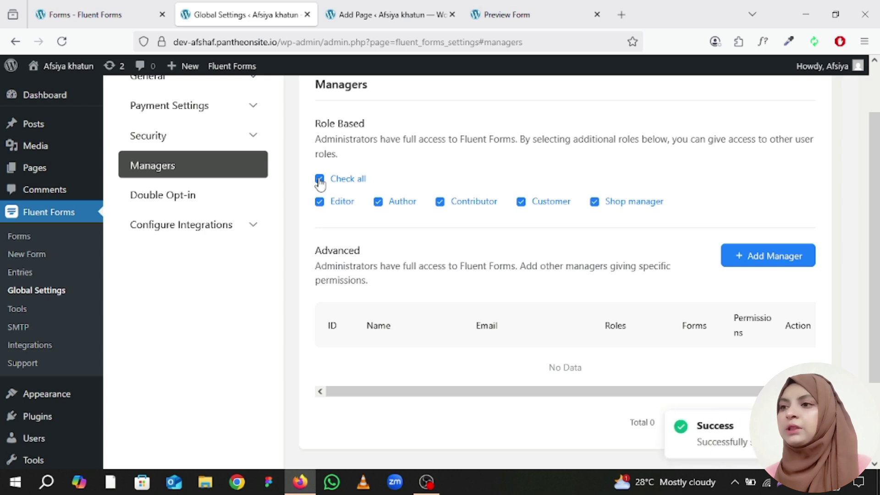
{"action": "left_click", "coordinate": [320, 180]}
{"action": "left_click", "coordinate": [379, 202]}
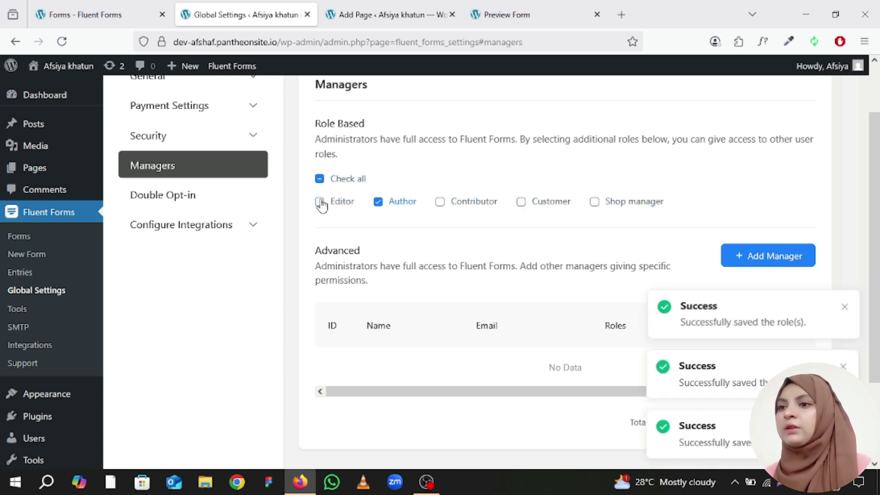
{"action": "left_click", "coordinate": [319, 202]}
{"action": "left_click", "coordinate": [319, 202]}
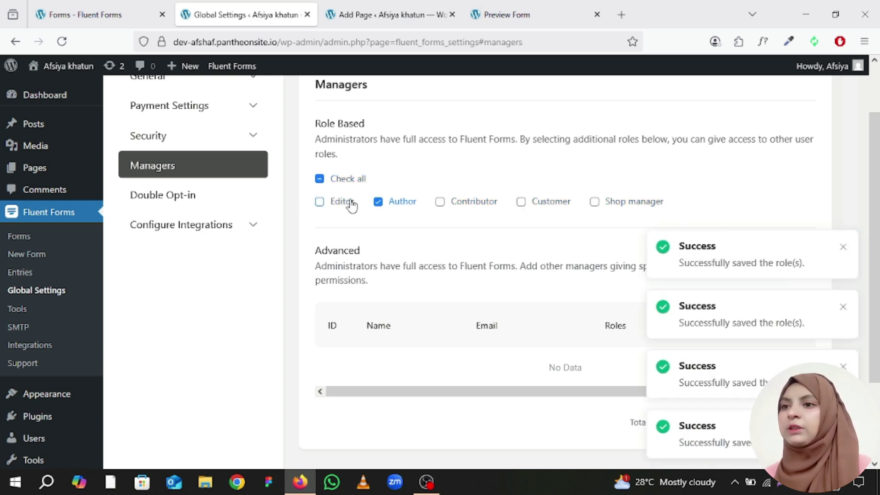
{"action": "left_click", "coordinate": [320, 180]}
{"action": "left_click", "coordinate": [319, 179]}
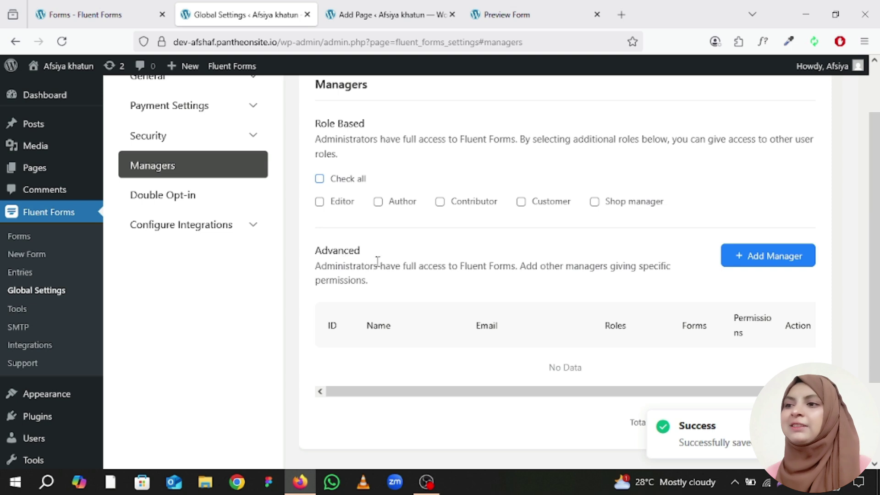
{"action": "scroll", "coordinate": [426, 293], "scroll_direction": "down", "scroll_amount": 3}
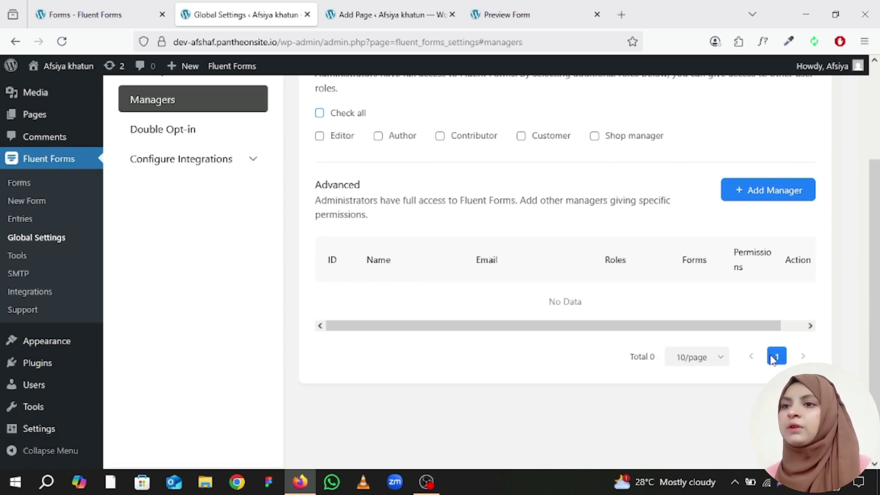
Check the Double Opt-in page and the Payment Settings entry under Configure Integrations
{"action": "scroll", "coordinate": [179, 178], "scroll_direction": "up", "scroll_amount": 6}
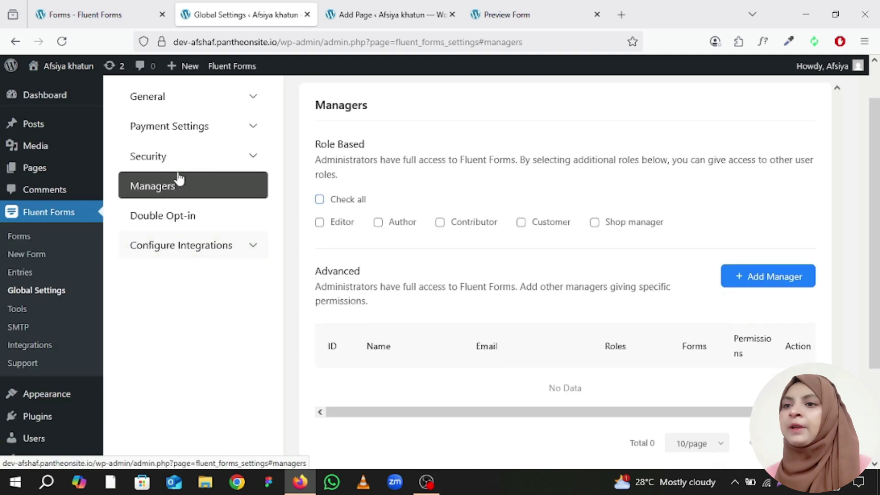
{"action": "left_click", "coordinate": [196, 263]}
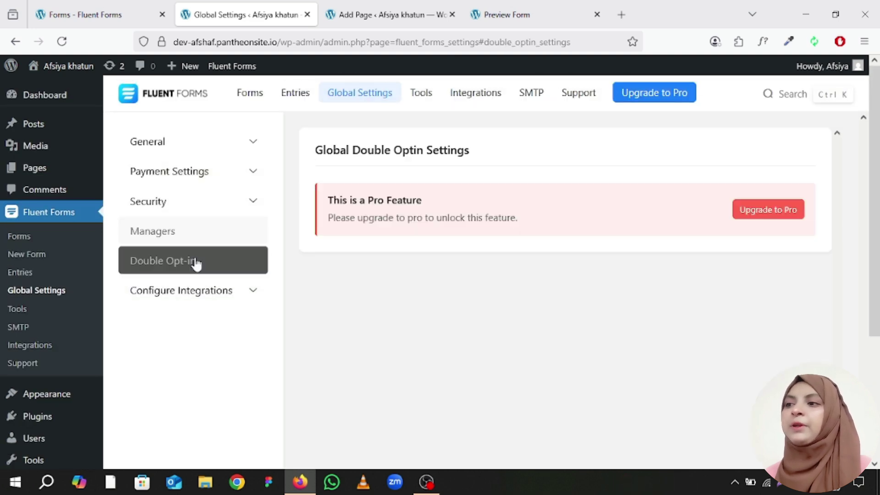
{"action": "left_click", "coordinate": [212, 293]}
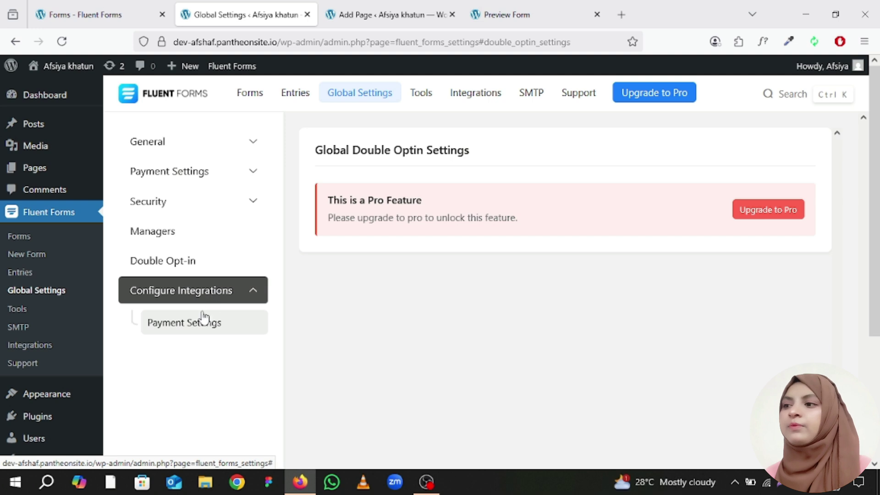
{"action": "left_click", "coordinate": [196, 325]}
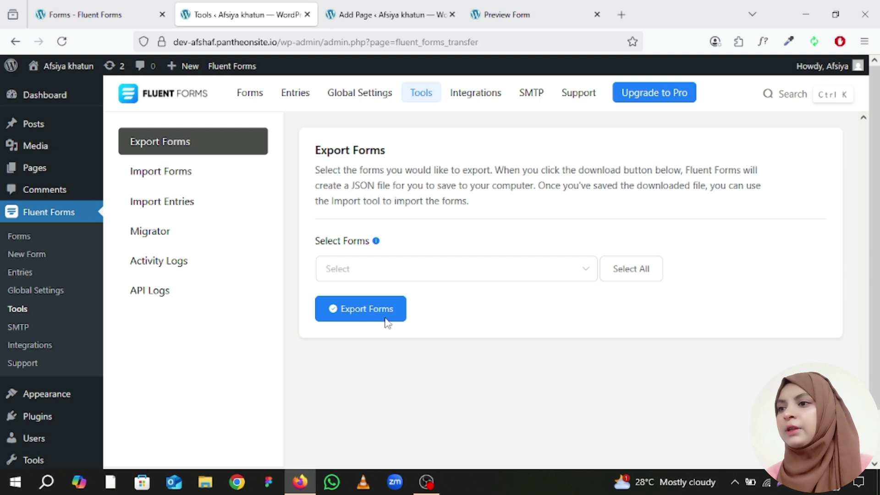
On the Export Forms page, try selecting all forms for export, and remove Contact Form Demo and Subscription Form from the selection
{"action": "left_click", "coordinate": [426, 264]}
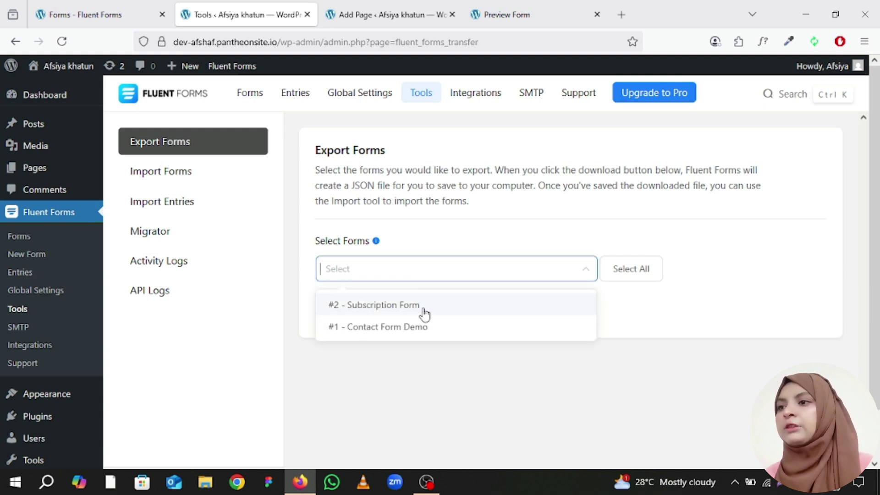
{"action": "left_click", "coordinate": [636, 282]}
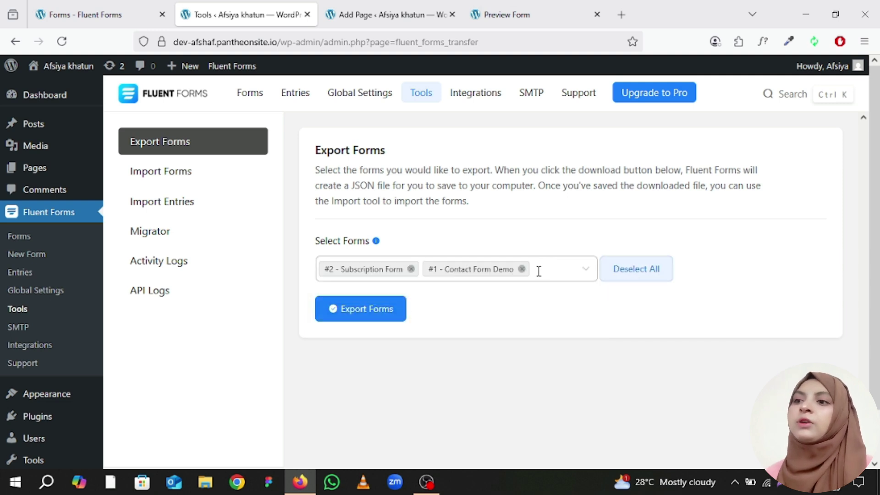
{"action": "left_click", "coordinate": [523, 269]}
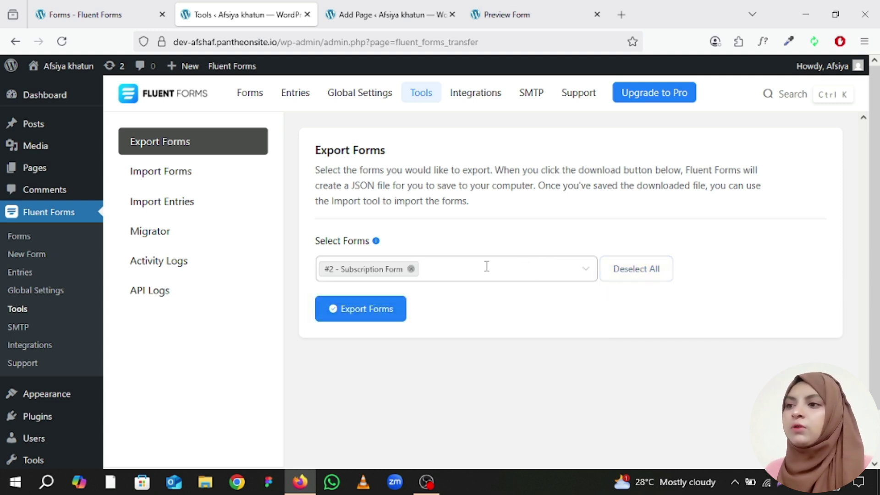
{"action": "left_click", "coordinate": [412, 270]}
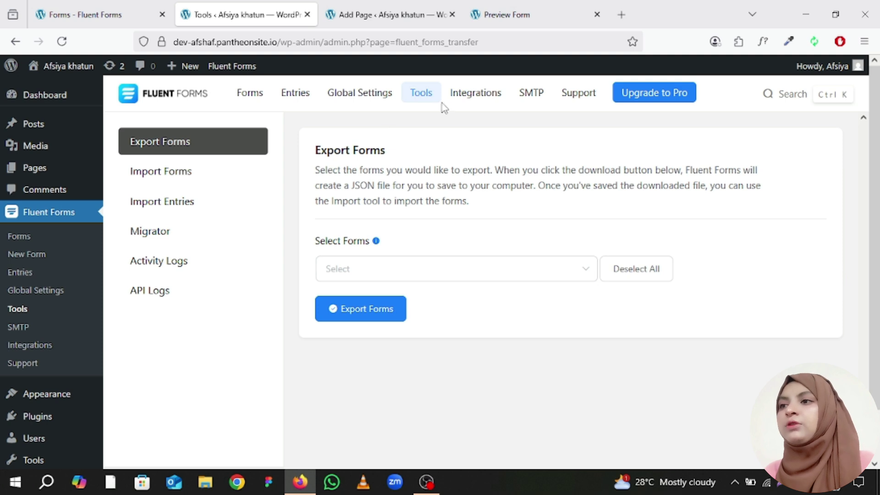
Look through the Import Forms, Import Entries and Migrator pages of the Fluent Forms tools
{"action": "left_click", "coordinate": [179, 183]}
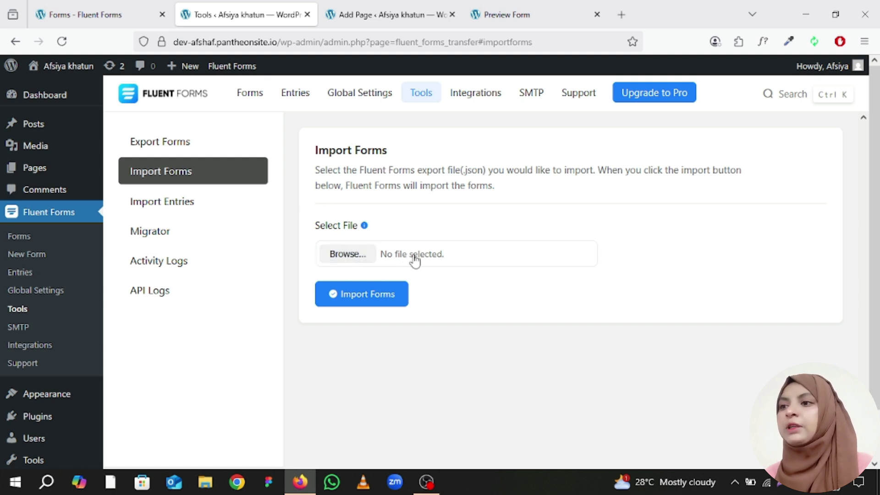
{"action": "left_click", "coordinate": [156, 210]}
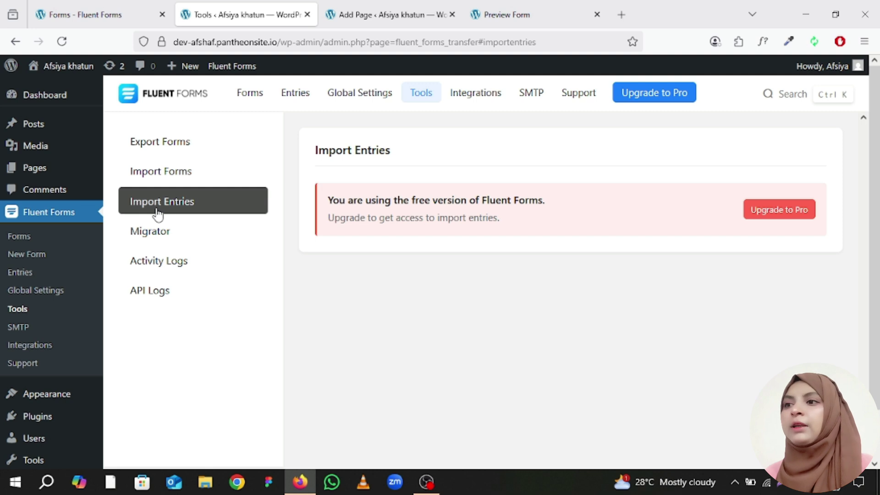
{"action": "left_click", "coordinate": [156, 241]}
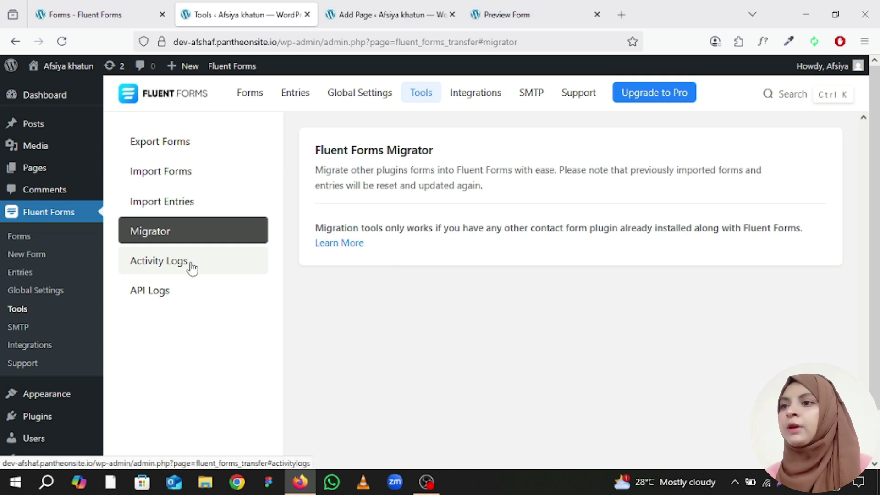
Open the Fluent Forms Integrations page and examine the full list of modules, including which ones require the Pro version
{"action": "left_click", "coordinate": [493, 95]}
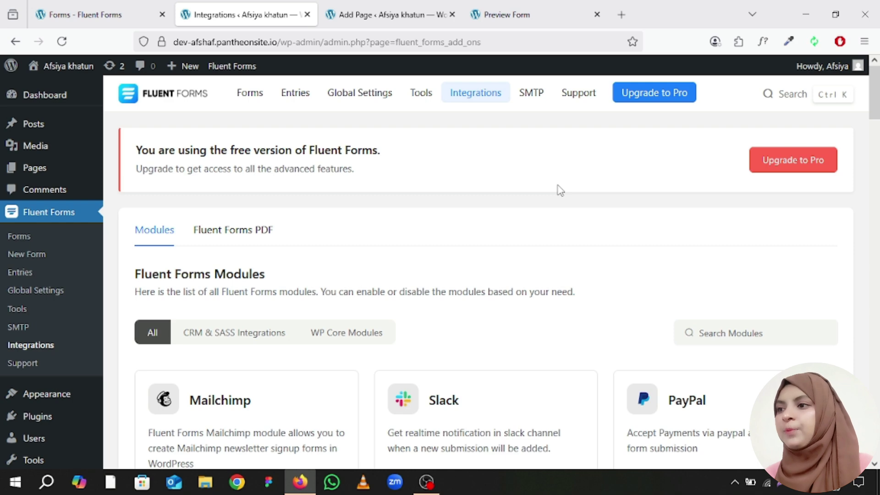
{"action": "scroll", "coordinate": [561, 190], "scroll_direction": "down", "scroll_amount": 2}
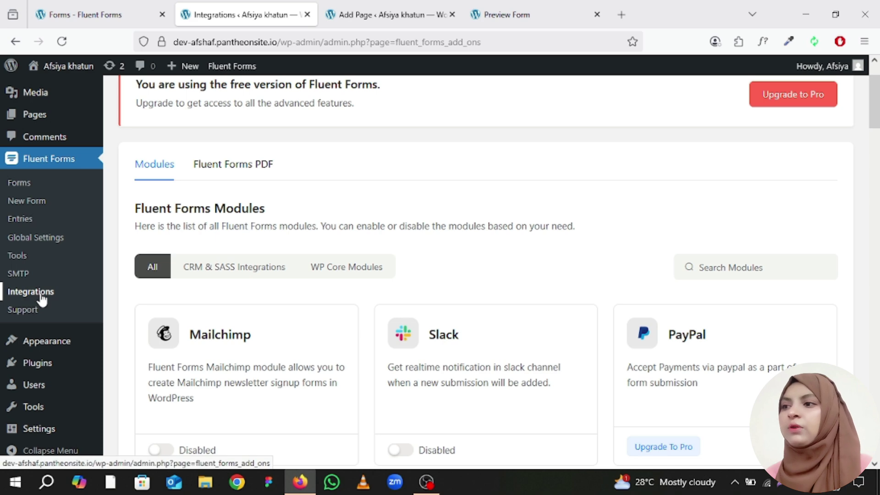
{"action": "scroll", "coordinate": [226, 309], "scroll_direction": "down", "scroll_amount": 2}
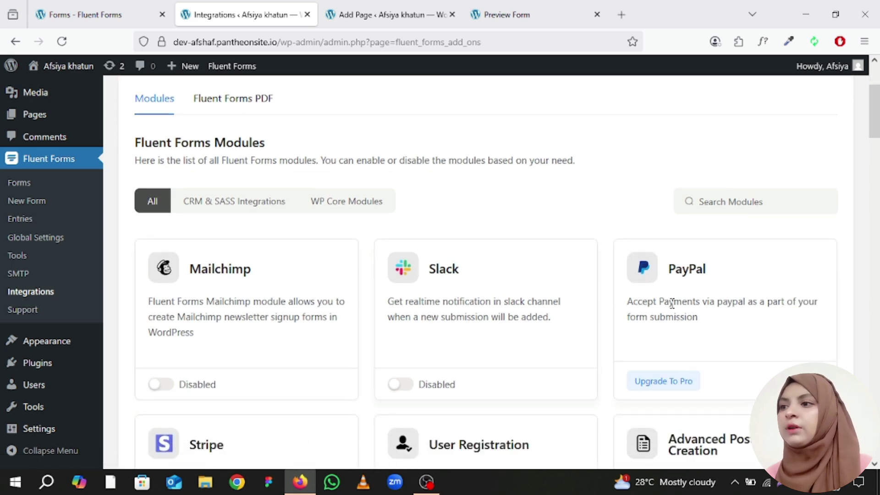
{"action": "scroll", "coordinate": [224, 276], "scroll_direction": "down", "scroll_amount": 5}
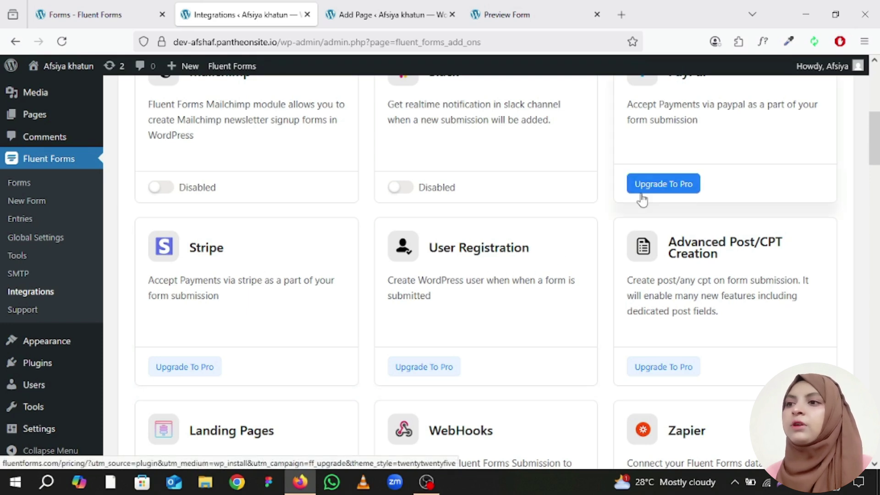
{"action": "scroll", "coordinate": [403, 190], "scroll_direction": "down", "scroll_amount": 3}
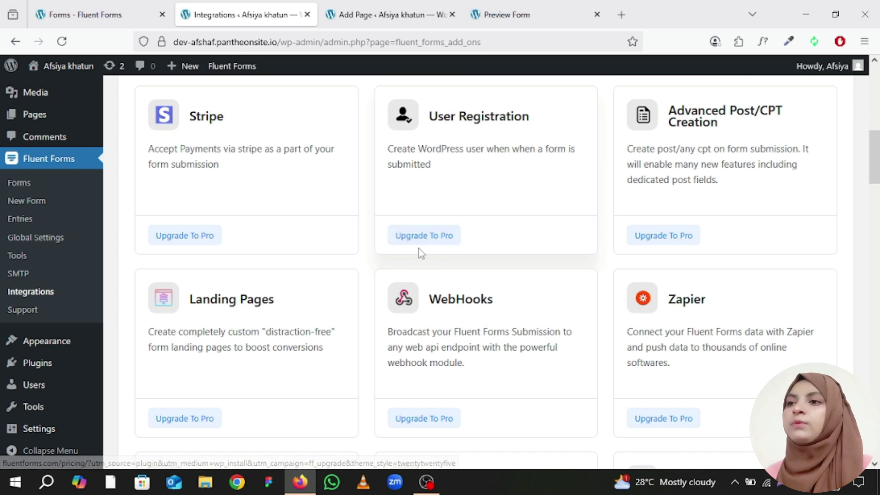
{"action": "scroll", "coordinate": [417, 257], "scroll_direction": "down", "scroll_amount": 4}
{"action": "scroll", "coordinate": [415, 274], "scroll_direction": "down", "scroll_amount": 10}
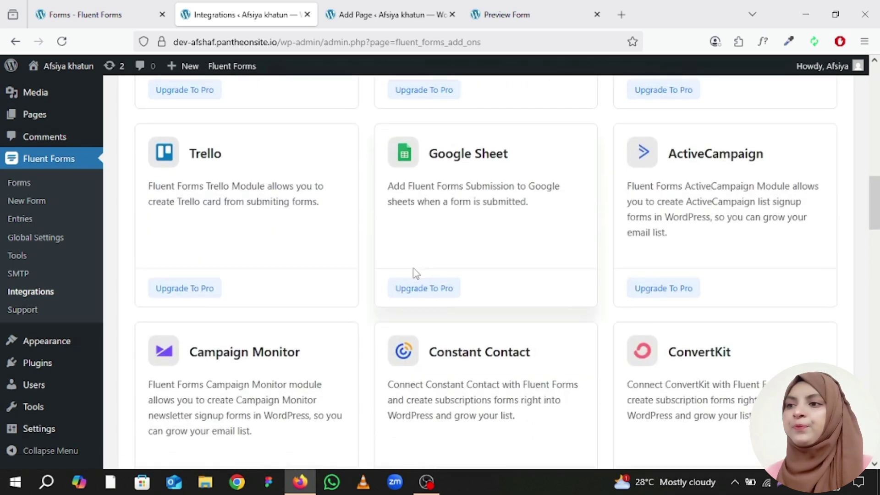
{"action": "scroll", "coordinate": [415, 267], "scroll_direction": "down", "scroll_amount": 9}
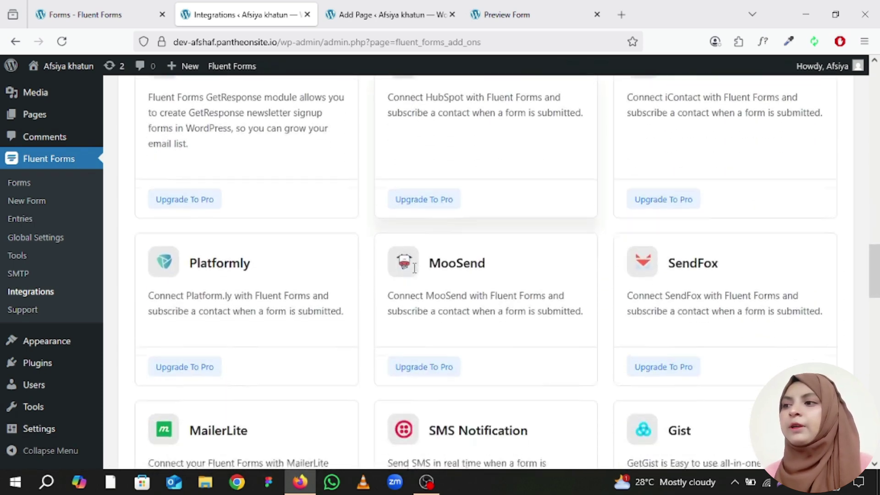
{"action": "scroll", "coordinate": [415, 274], "scroll_direction": "down", "scroll_amount": 8}
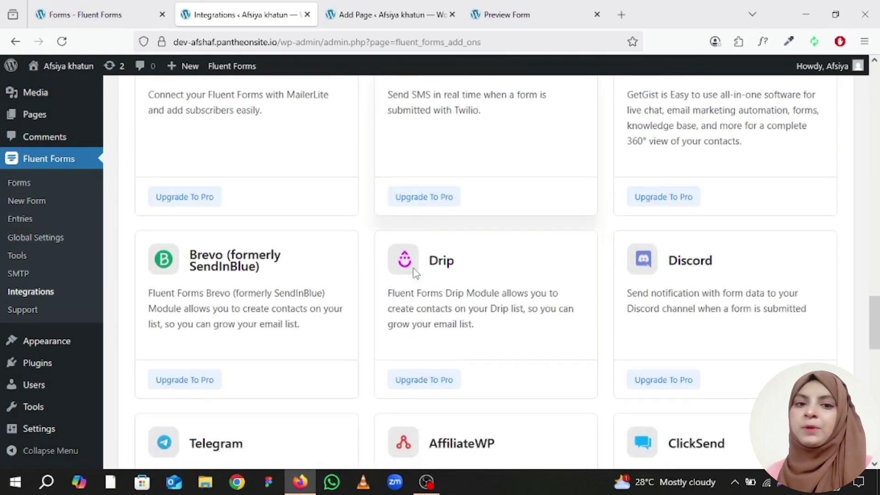
{"action": "scroll", "coordinate": [415, 274], "scroll_direction": "down", "scroll_amount": 4}
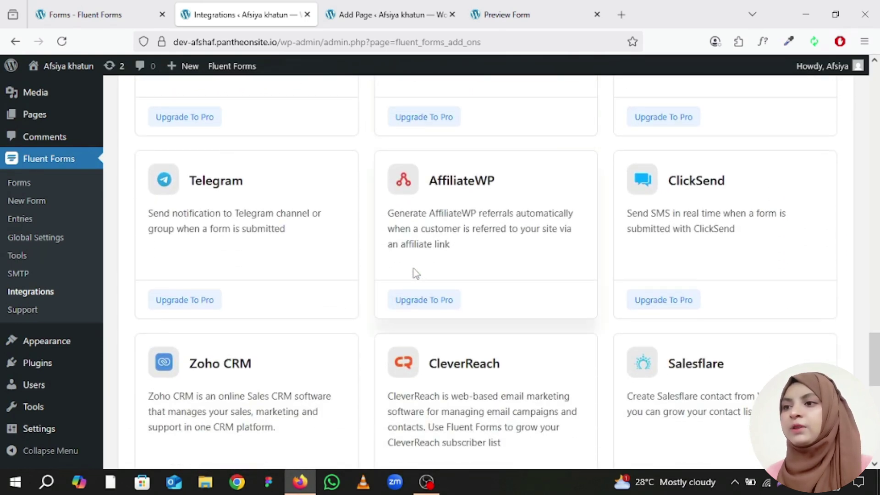
{"action": "scroll", "coordinate": [415, 268], "scroll_direction": "down", "scroll_amount": 3}
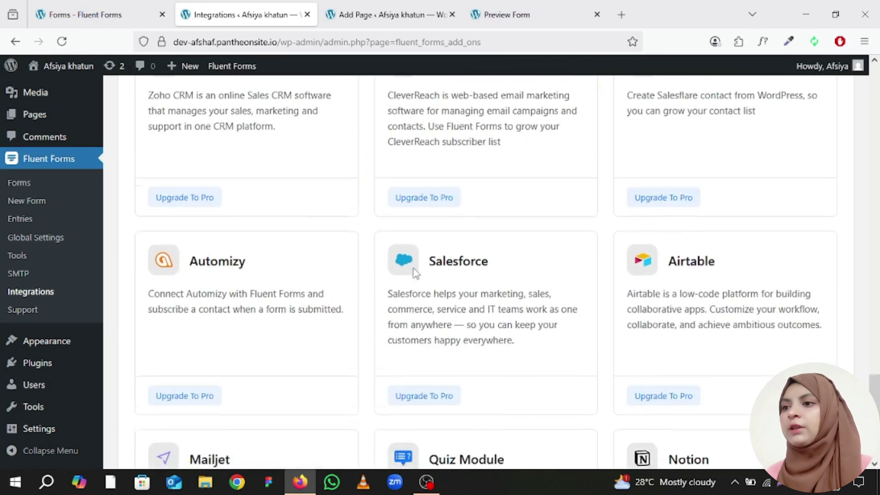
{"action": "scroll", "coordinate": [415, 272], "scroll_direction": "up", "scroll_amount": 3}
{"action": "scroll", "coordinate": [415, 272], "scroll_direction": "down", "scroll_amount": 7}
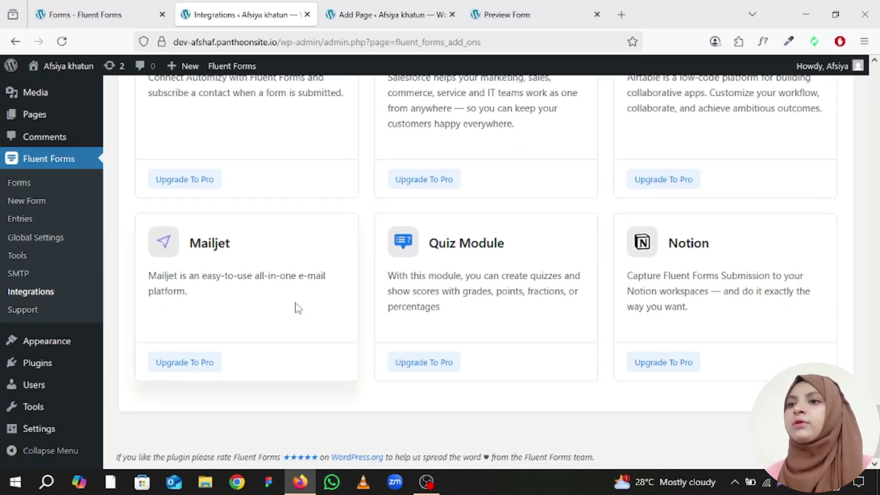
{"action": "scroll", "coordinate": [312, 291], "scroll_direction": "up", "scroll_amount": 9}
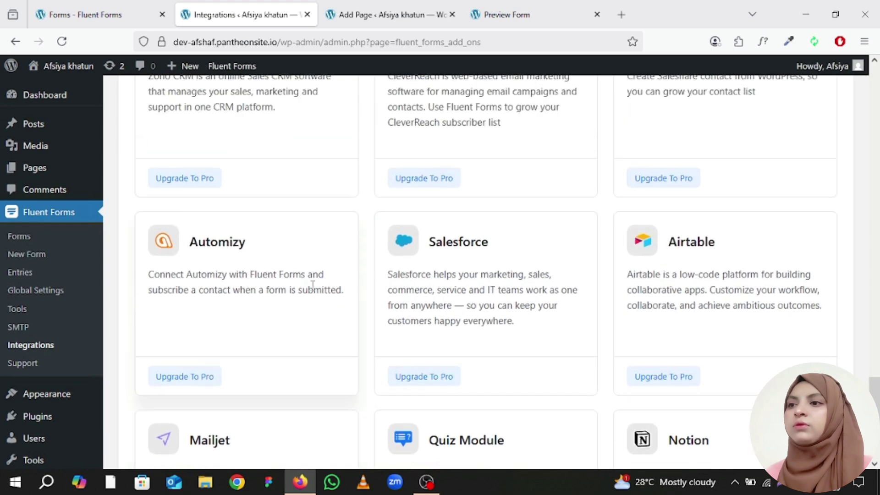
{"action": "scroll", "coordinate": [319, 291], "scroll_direction": "up", "scroll_amount": 2}
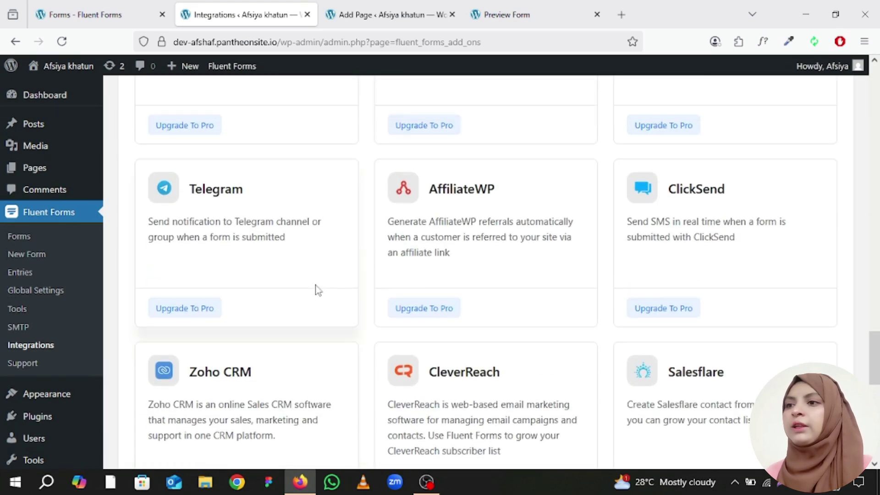
{"action": "scroll", "coordinate": [300, 221], "scroll_direction": "up", "scroll_amount": 14}
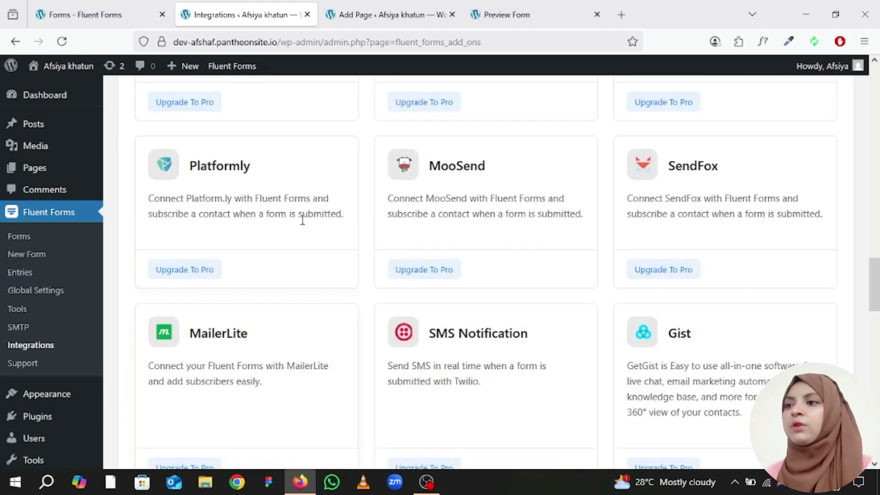
Try enabling the Slack module in the Fluent Forms modules list and disable it again
{"action": "scroll", "coordinate": [303, 225], "scroll_direction": "up", "scroll_amount": 15}
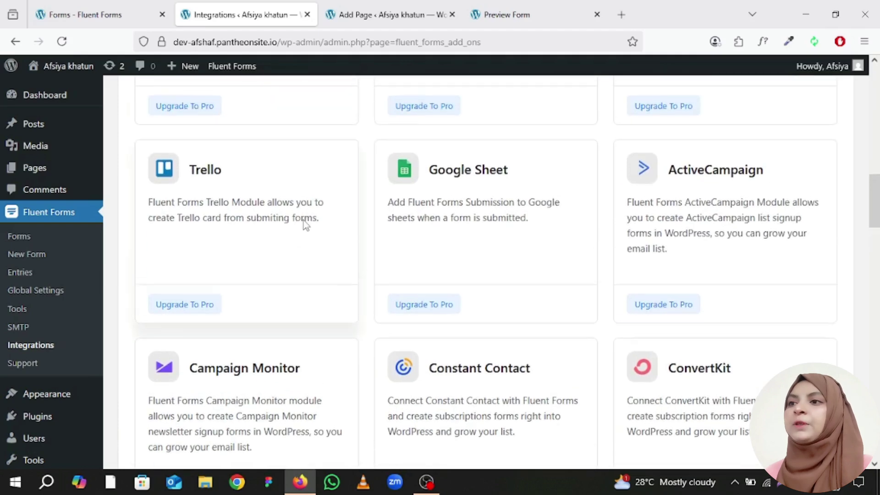
{"action": "scroll", "coordinate": [304, 219], "scroll_direction": "up", "scroll_amount": 6}
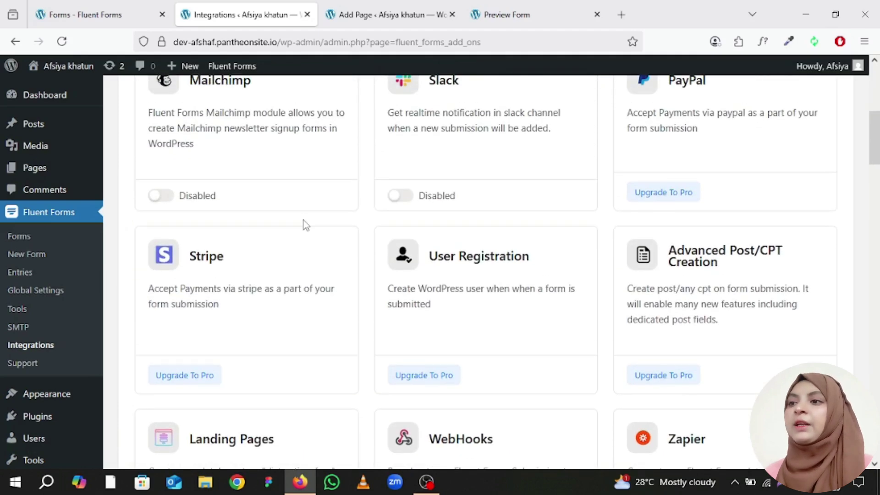
{"action": "scroll", "coordinate": [305, 222], "scroll_direction": "up", "scroll_amount": 2}
{"action": "scroll", "coordinate": [304, 220], "scroll_direction": "up", "scroll_amount": 2}
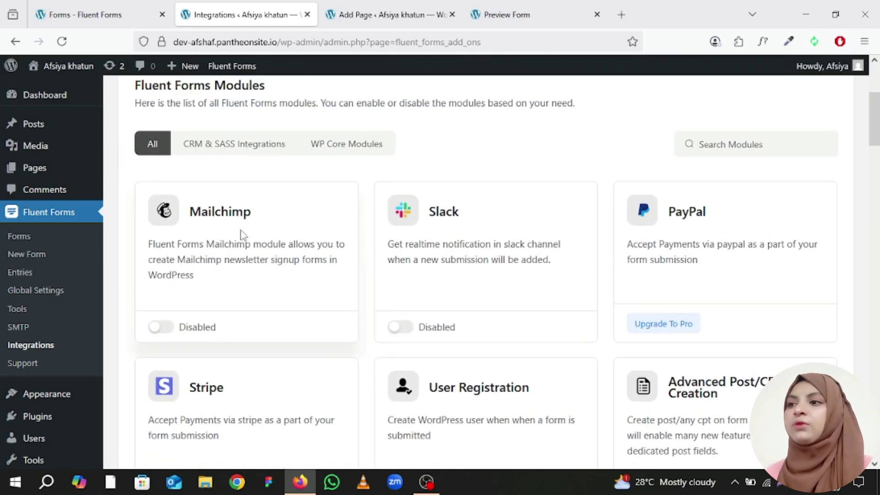
{"action": "left_click", "coordinate": [396, 328]}
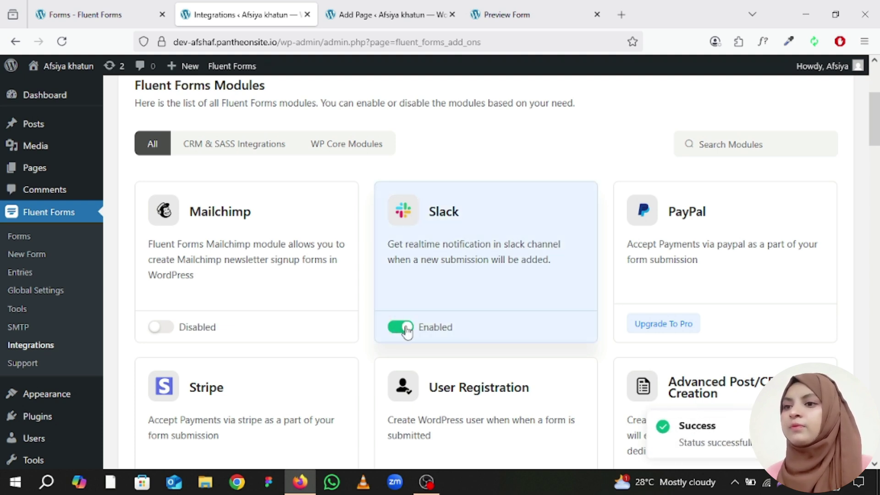
{"action": "left_click", "coordinate": [403, 333]}
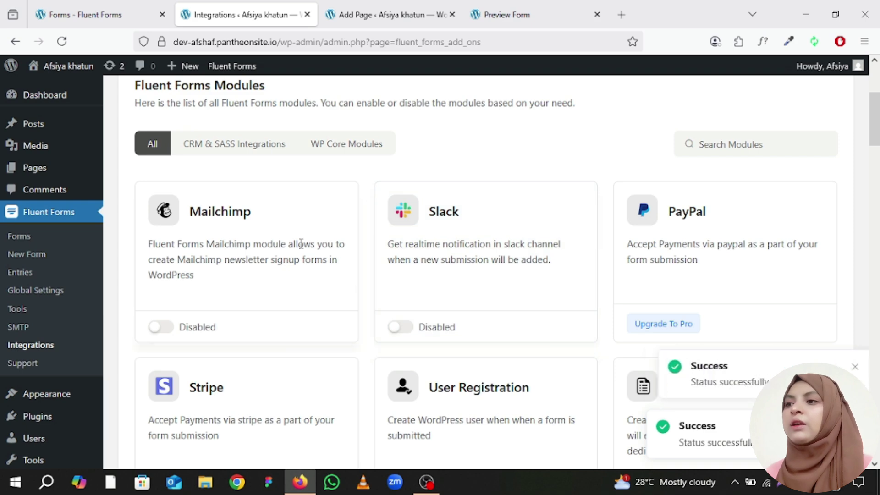
{"action": "scroll", "coordinate": [284, 196], "scroll_direction": "up", "scroll_amount": 1}
{"action": "scroll", "coordinate": [308, 195], "scroll_direction": "up", "scroll_amount": 3}
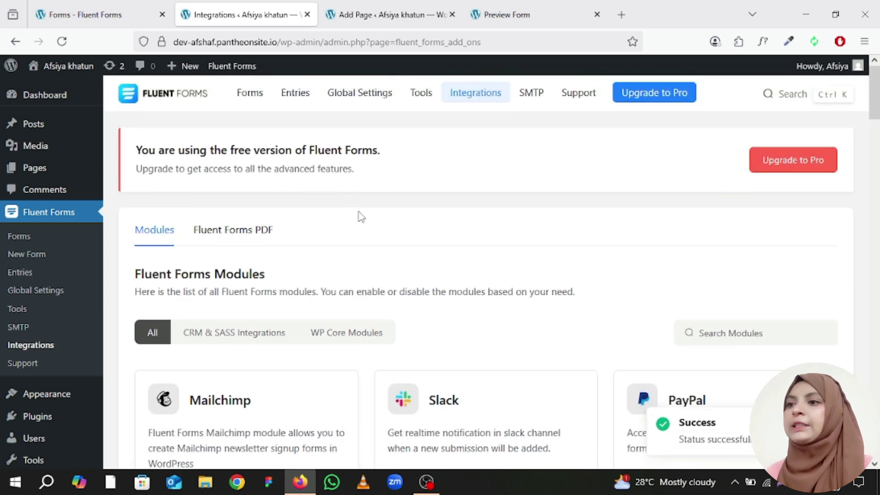
Open the Fluent Forms SMTP page and look through the FluentSMTP plugin offer and its supported email services
{"action": "left_click", "coordinate": [539, 93]}
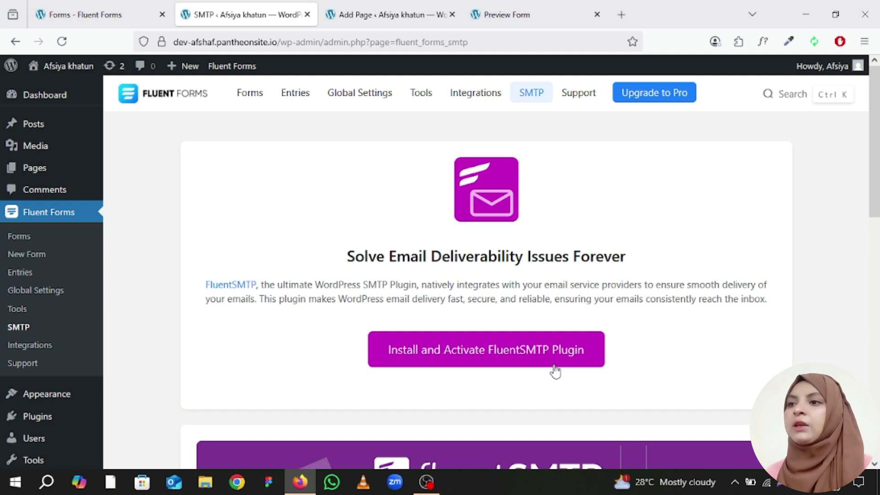
{"action": "scroll", "coordinate": [556, 370], "scroll_direction": "down", "scroll_amount": 2}
{"action": "scroll", "coordinate": [556, 369], "scroll_direction": "down", "scroll_amount": 5}
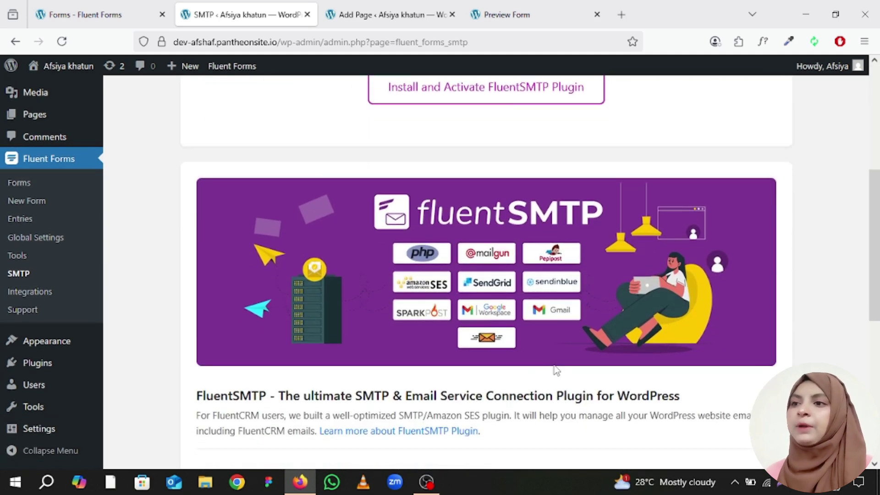
{"action": "scroll", "coordinate": [556, 369], "scroll_direction": "up", "scroll_amount": 8}
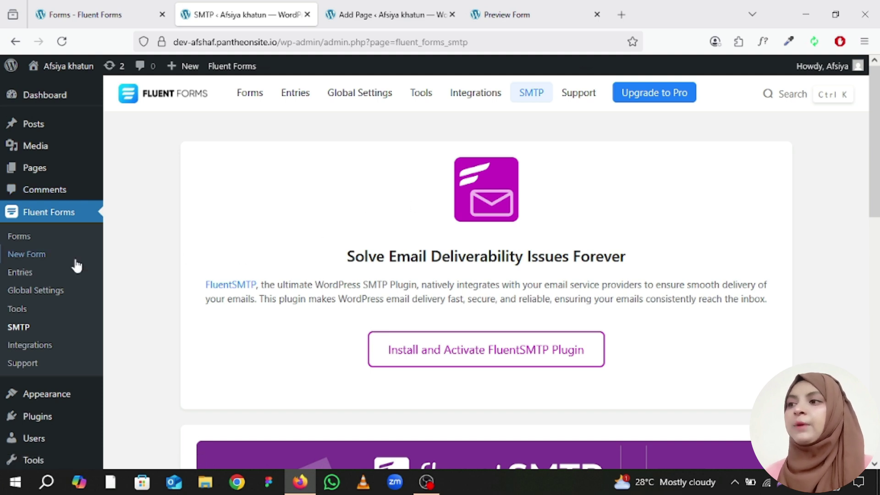
From the Forms list, browse the predefined templates for a new form, including the Marketing and Basic categories, and close them
{"action": "left_click", "coordinate": [24, 244]}
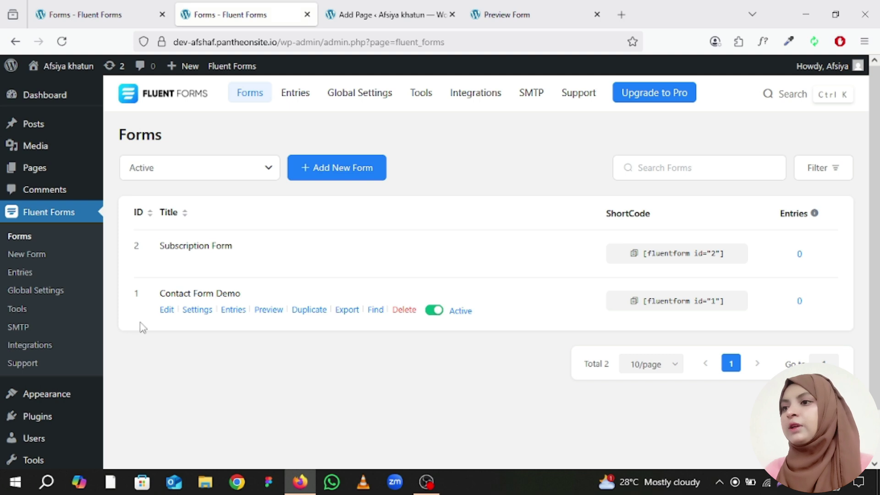
{"action": "mouse_move", "coordinate": [530, 294]}
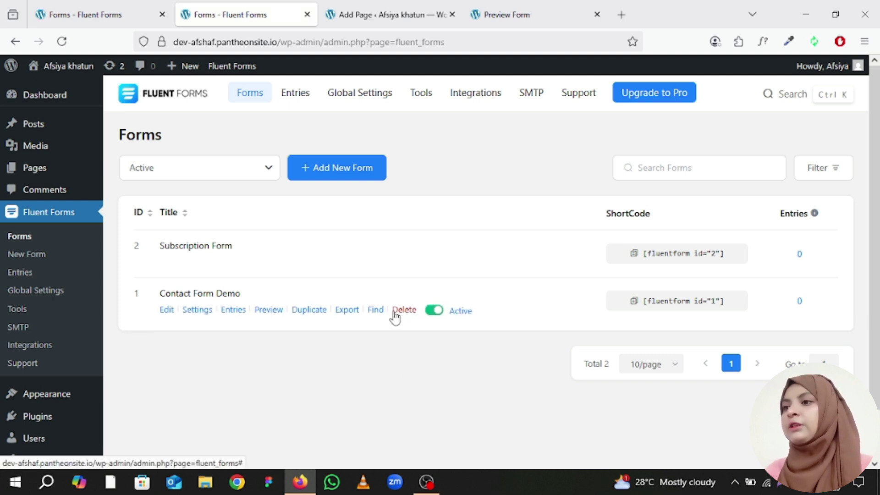
{"action": "left_click", "coordinate": [335, 171]}
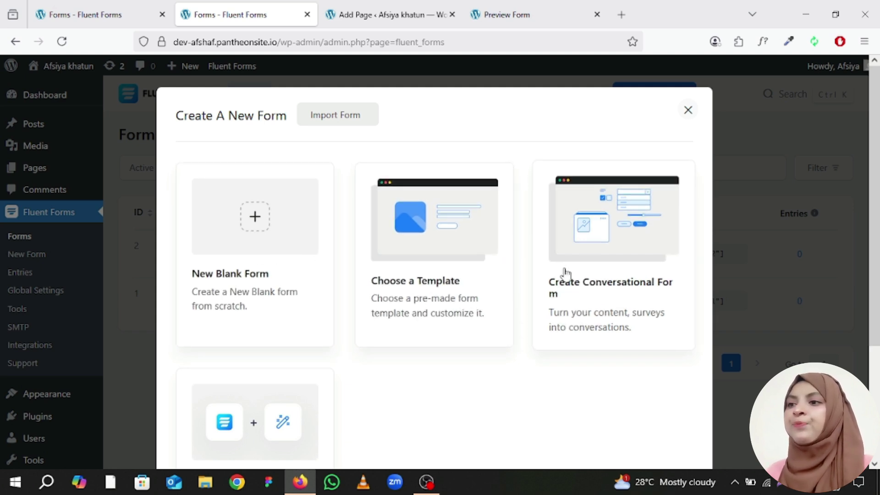
{"action": "left_click", "coordinate": [424, 239]}
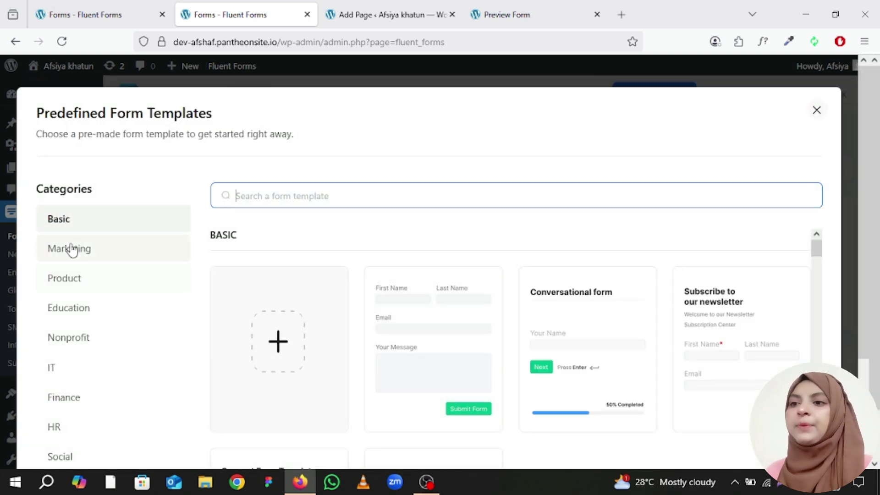
{"action": "scroll", "coordinate": [85, 293], "scroll_direction": "down", "scroll_amount": 3}
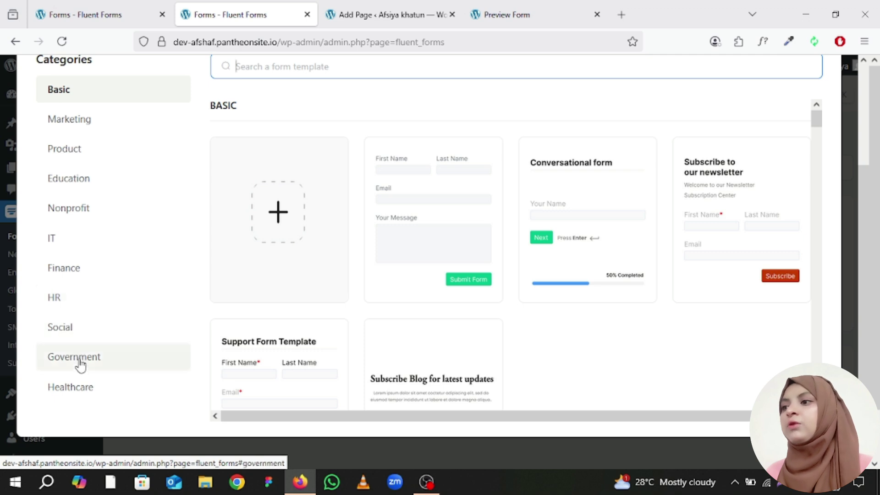
{"action": "scroll", "coordinate": [75, 389], "scroll_direction": "up", "scroll_amount": 3}
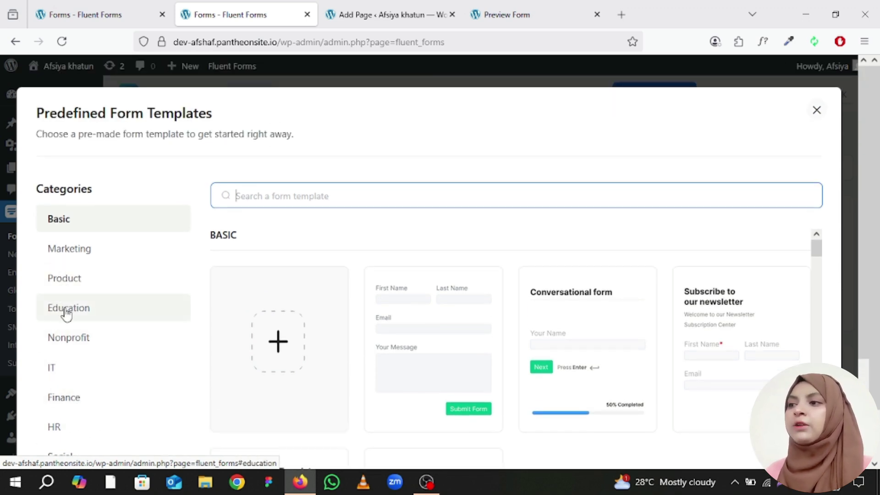
{"action": "left_click", "coordinate": [68, 257]}
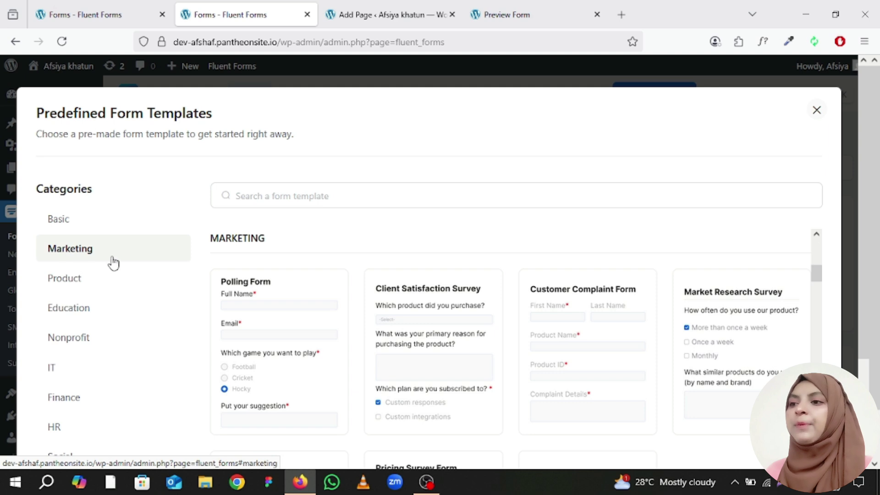
{"action": "left_click", "coordinate": [64, 220]}
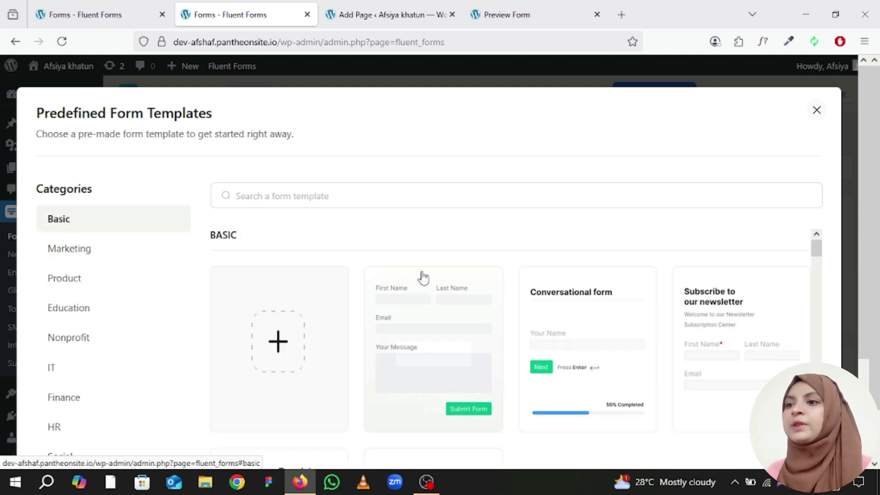
{"action": "mouse_move", "coordinate": [422, 368]}
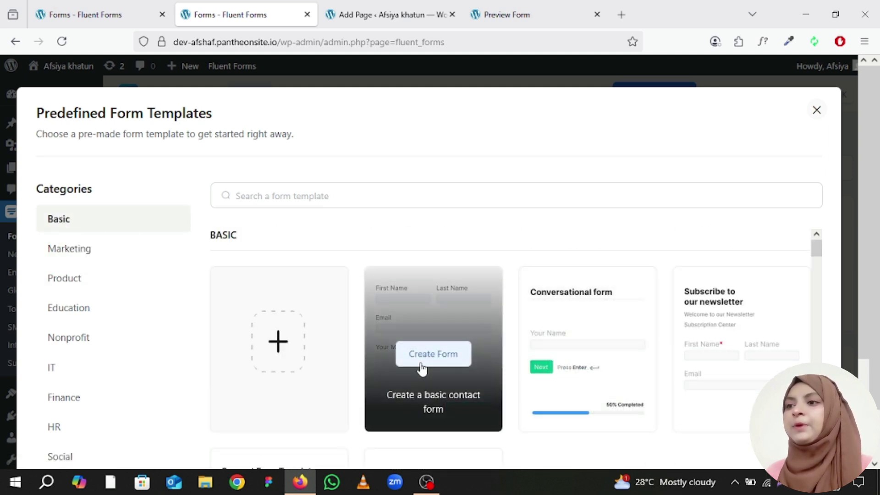
{"action": "scroll", "coordinate": [422, 368], "scroll_direction": "down", "scroll_amount": 5}
{"action": "mouse_move", "coordinate": [289, 334]}
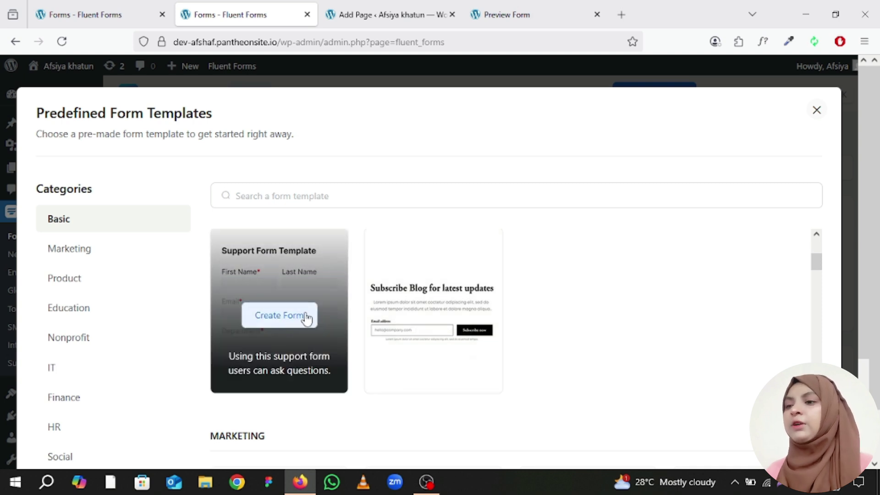
{"action": "left_click", "coordinate": [818, 111]}
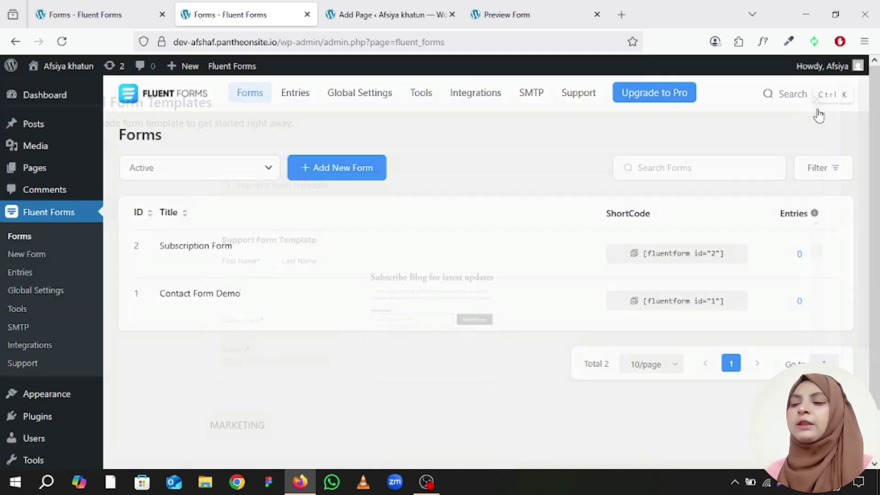
Create a new blank form and add a Name Fields block above the submit button
{"action": "left_click", "coordinate": [344, 168]}
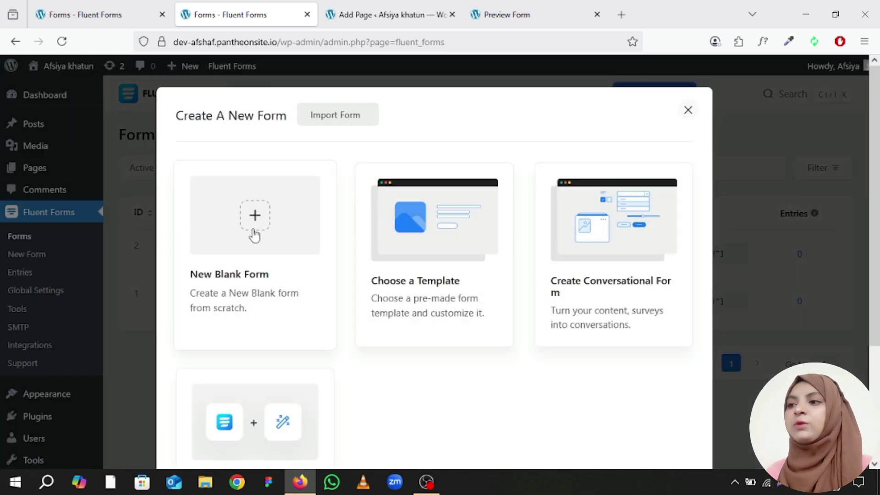
{"action": "left_click", "coordinate": [255, 234]}
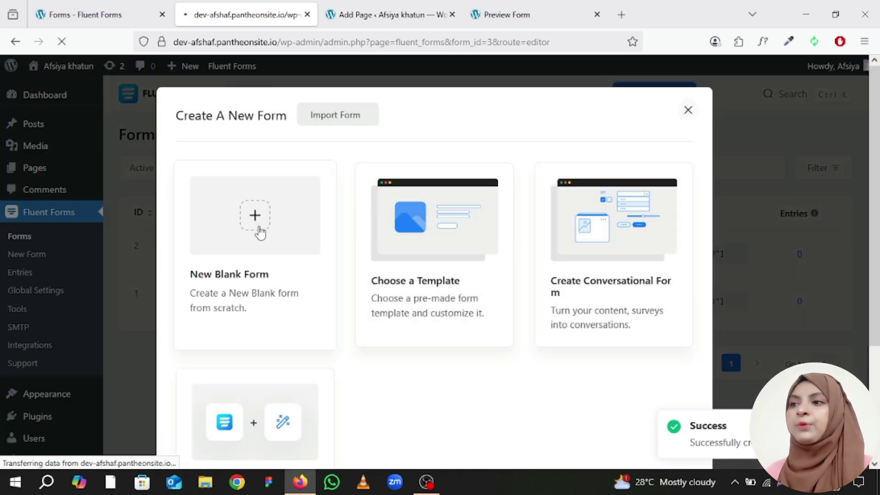
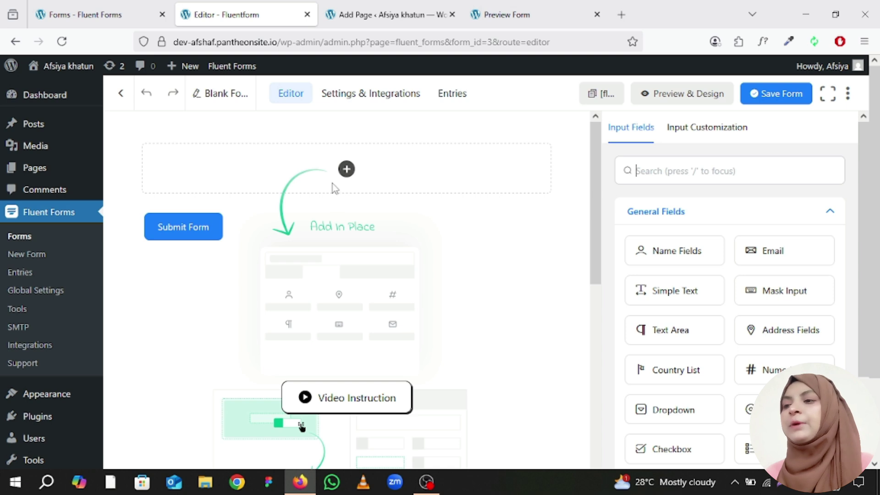
{"action": "left_click", "coordinate": [344, 174]}
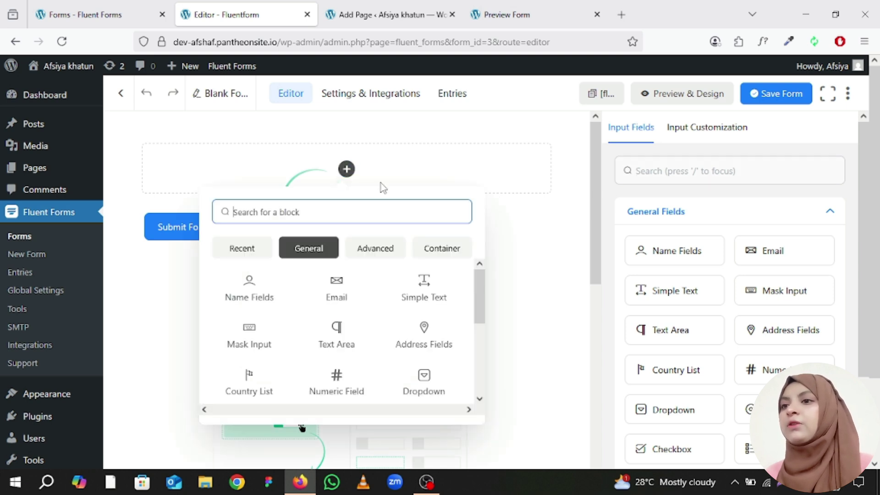
{"action": "left_click", "coordinate": [520, 253]}
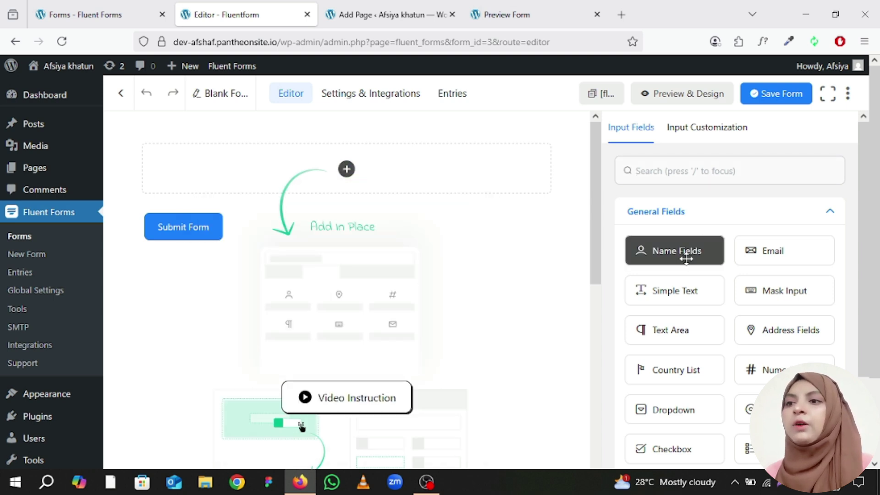
{"action": "left_click_drag", "start_coordinate": [677, 254], "coordinate": [331, 173]}
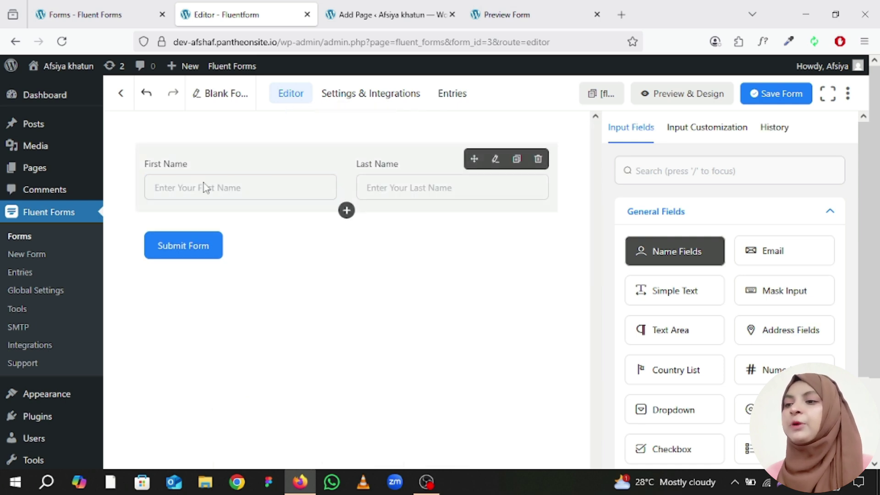
Open the Name Fields customization, try excluding Last Name, and include it again
{"action": "left_click", "coordinate": [495, 160]}
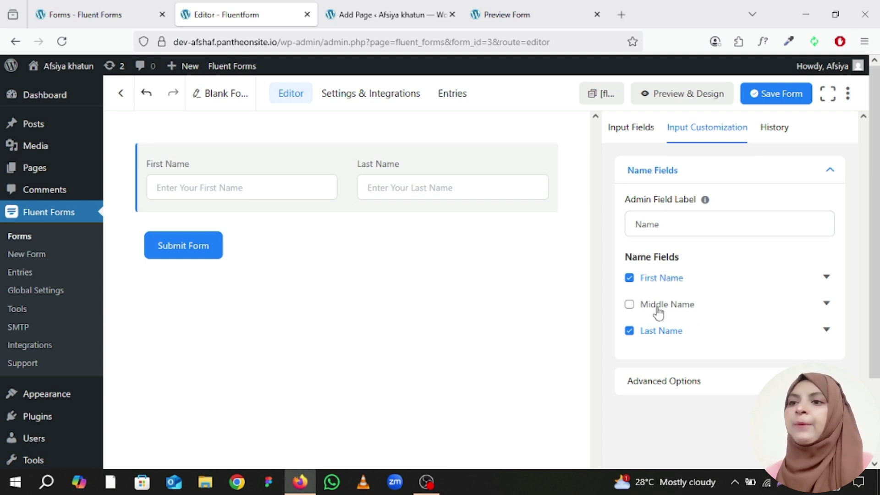
{"action": "left_click", "coordinate": [629, 331]}
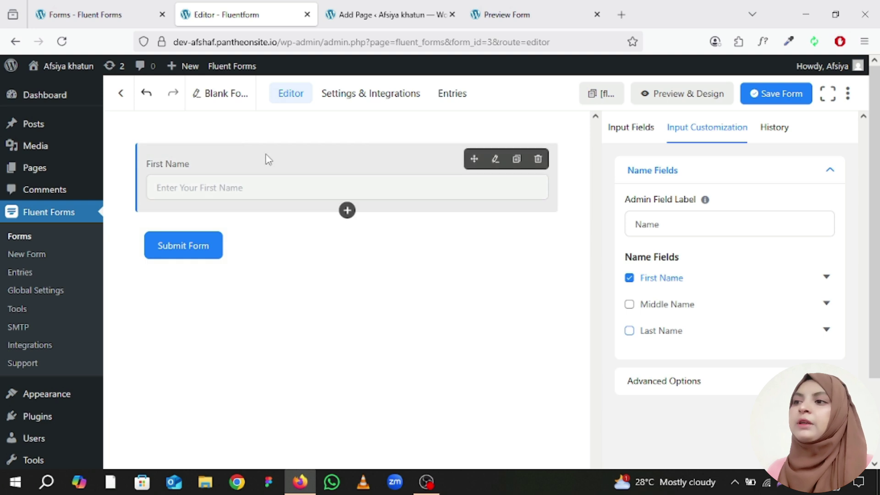
{"action": "left_click", "coordinate": [630, 331]}
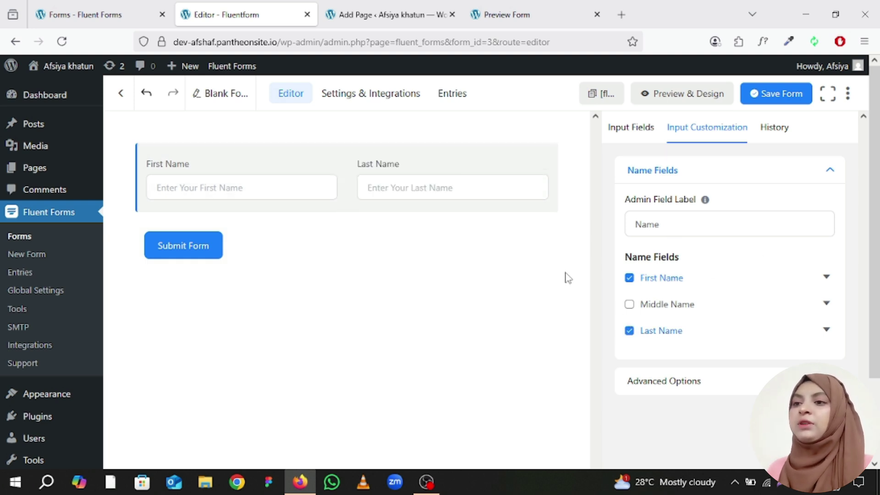
Examine the Name Fields customization, including the Admin Field Label and the expanded First Name label options
{"action": "left_click", "coordinate": [650, 131]}
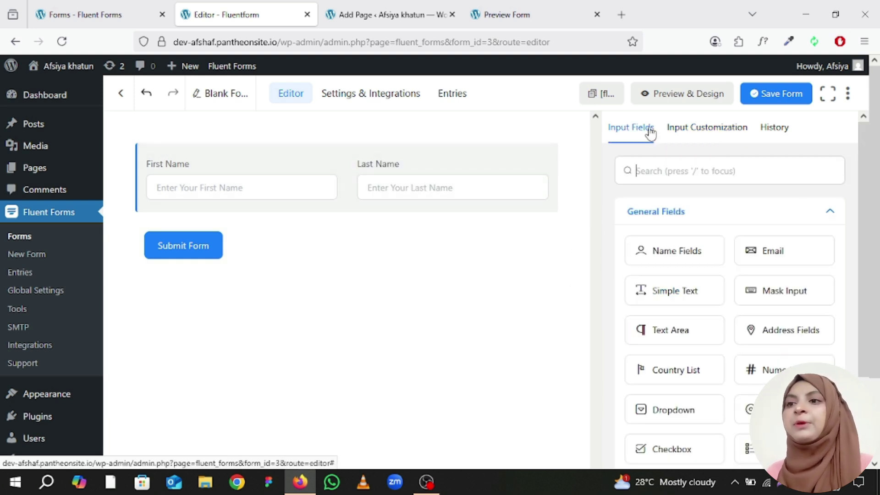
{"action": "left_click", "coordinate": [683, 130]}
{"action": "left_click", "coordinate": [653, 227]}
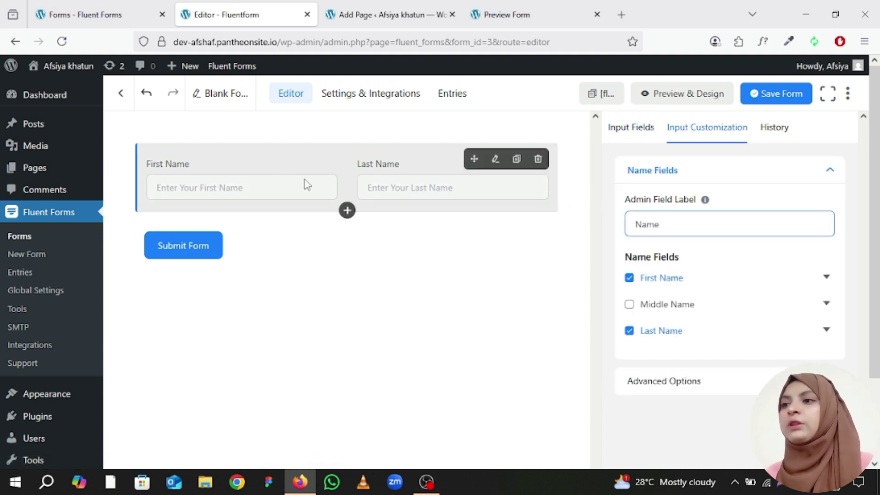
{"action": "left_click", "coordinate": [826, 278]}
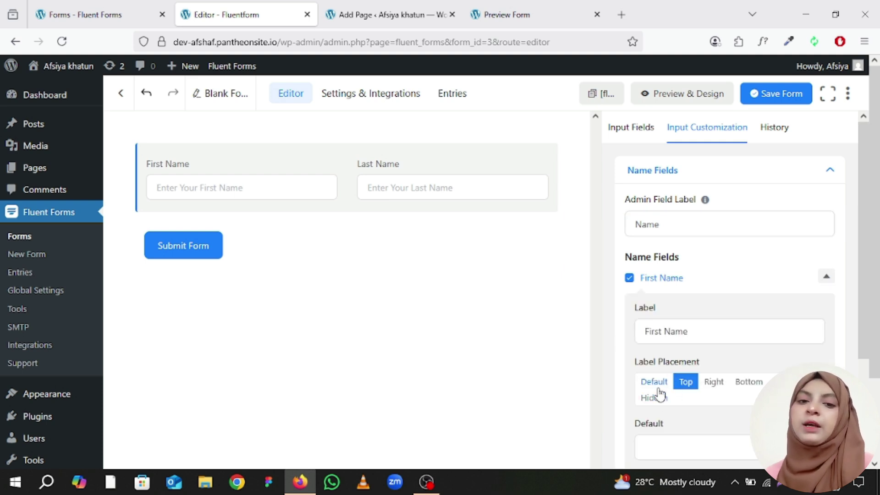
Add an Email field to the form directly below the name fields
{"action": "left_click", "coordinate": [639, 134]}
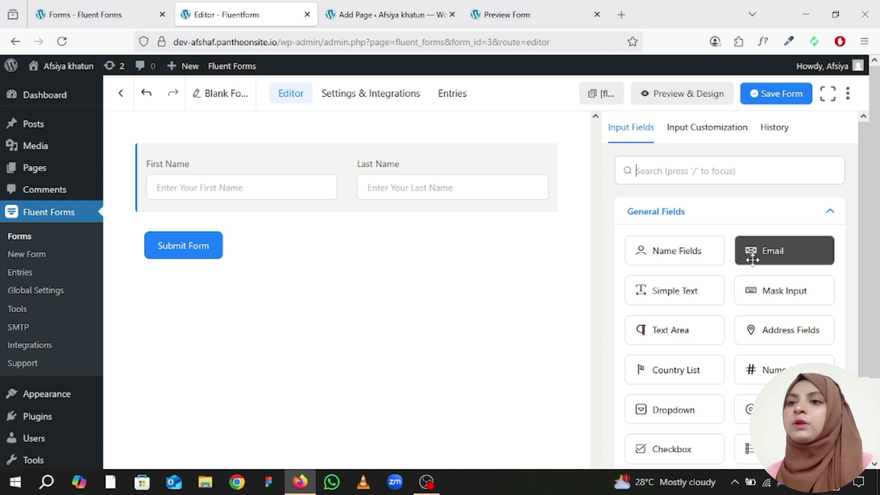
{"action": "left_click_drag", "start_coordinate": [758, 251], "coordinate": [356, 262]}
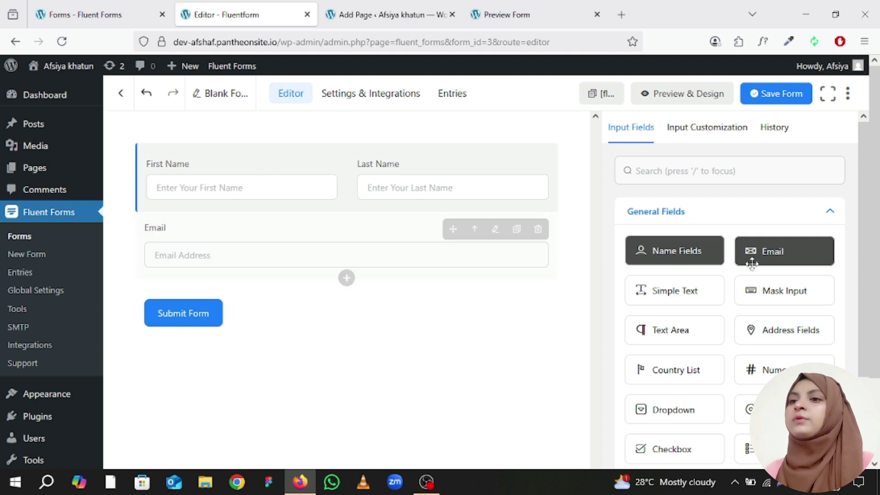
{"action": "scroll", "coordinate": [798, 304], "scroll_direction": "down", "scroll_amount": 2}
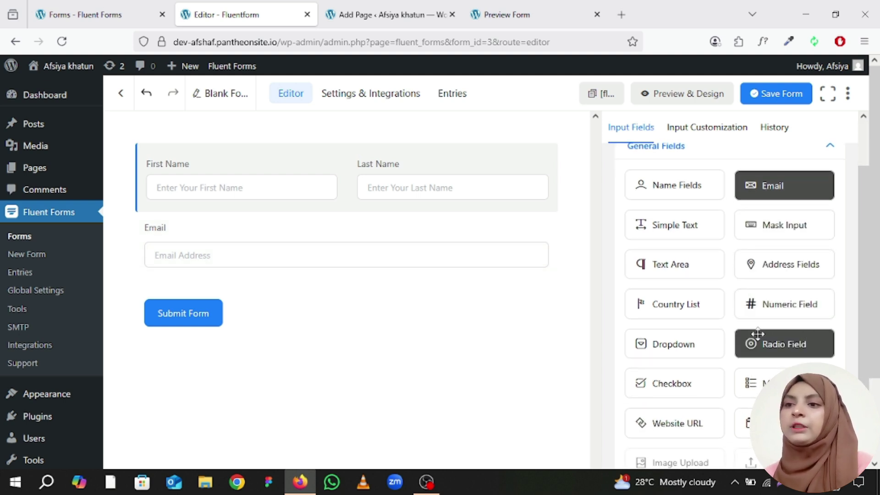
Examine the available input field types in the General, Advanced, Container and Payment Fields groups
{"action": "scroll", "coordinate": [742, 337], "scroll_direction": "down", "scroll_amount": 4}
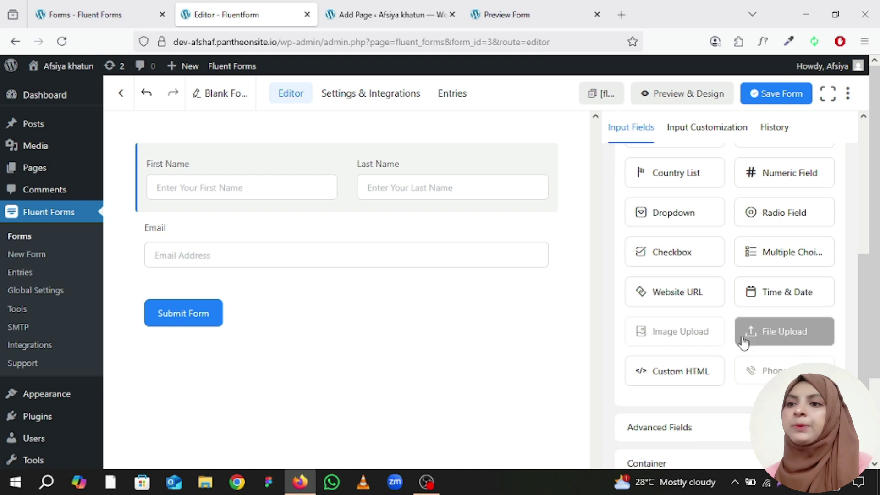
{"action": "scroll", "coordinate": [720, 358], "scroll_direction": "down", "scroll_amount": 2}
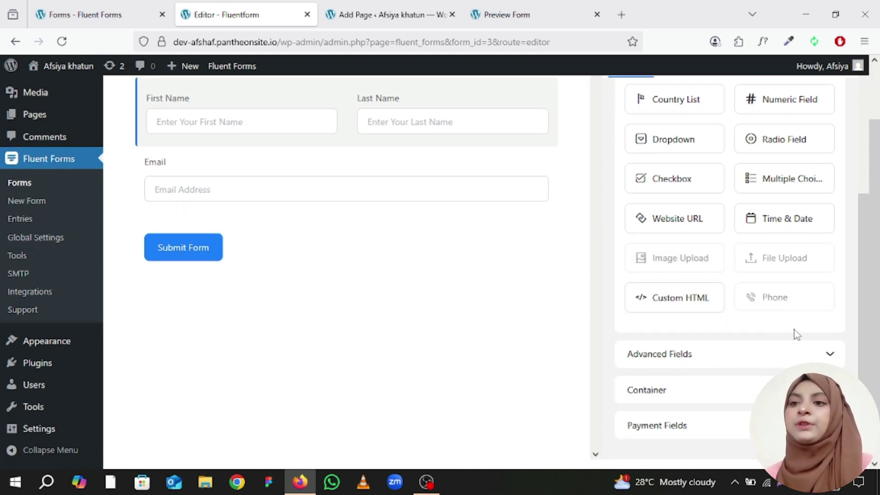
{"action": "left_click", "coordinate": [825, 360]}
{"action": "scroll", "coordinate": [786, 353], "scroll_direction": "down", "scroll_amount": 10}
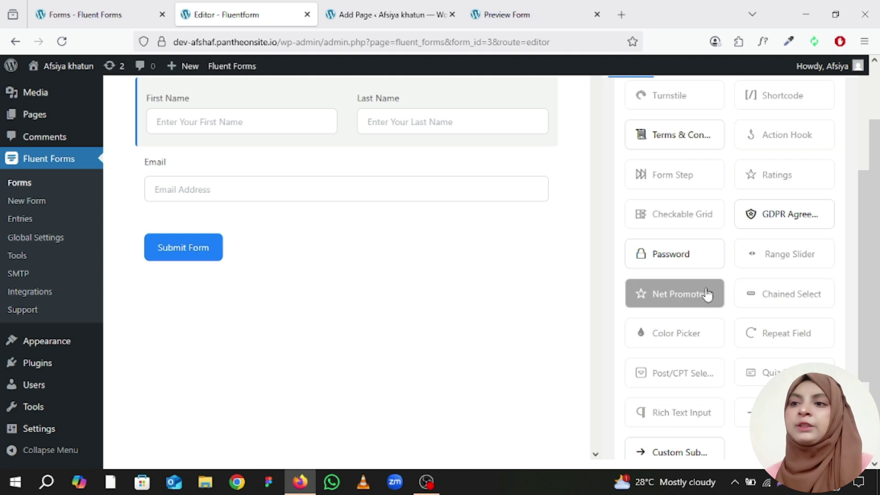
{"action": "scroll", "coordinate": [709, 294], "scroll_direction": "up", "scroll_amount": 4}
{"action": "scroll", "coordinate": [709, 294], "scroll_direction": "up", "scroll_amount": 2}
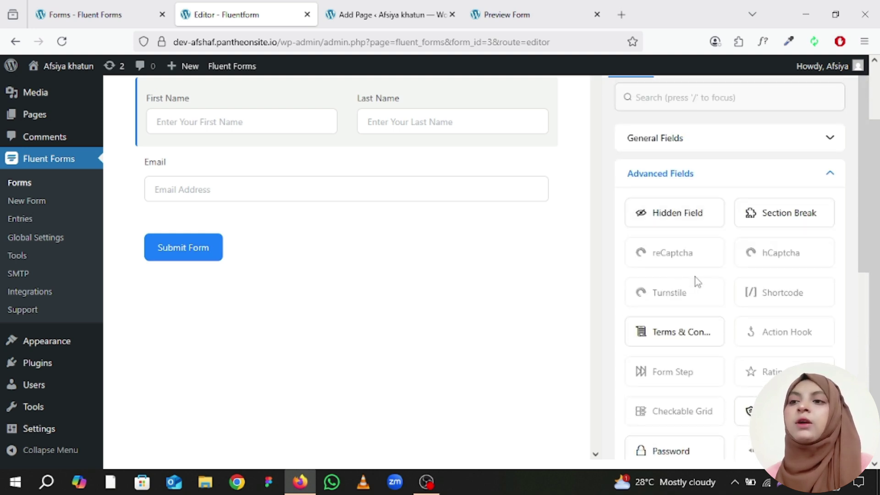
{"action": "scroll", "coordinate": [695, 286], "scroll_direction": "down", "scroll_amount": 2}
{"action": "scroll", "coordinate": [695, 293], "scroll_direction": "down", "scroll_amount": 6}
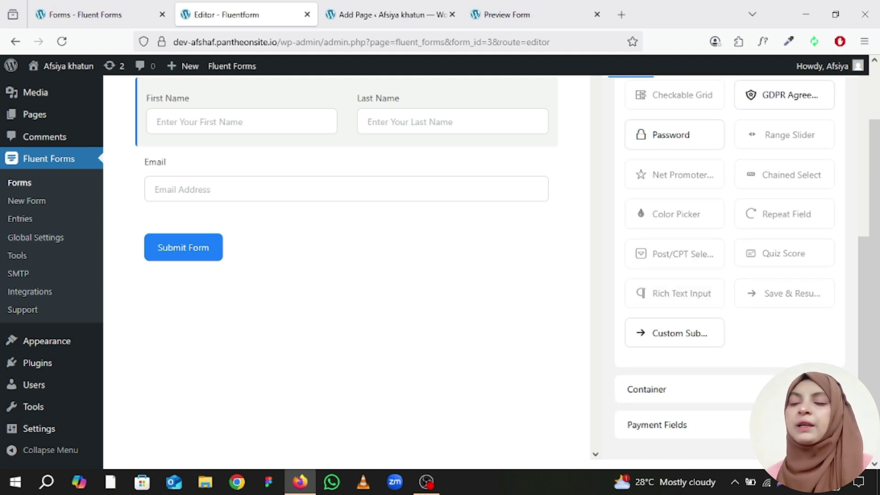
{"action": "left_click", "coordinate": [807, 389]}
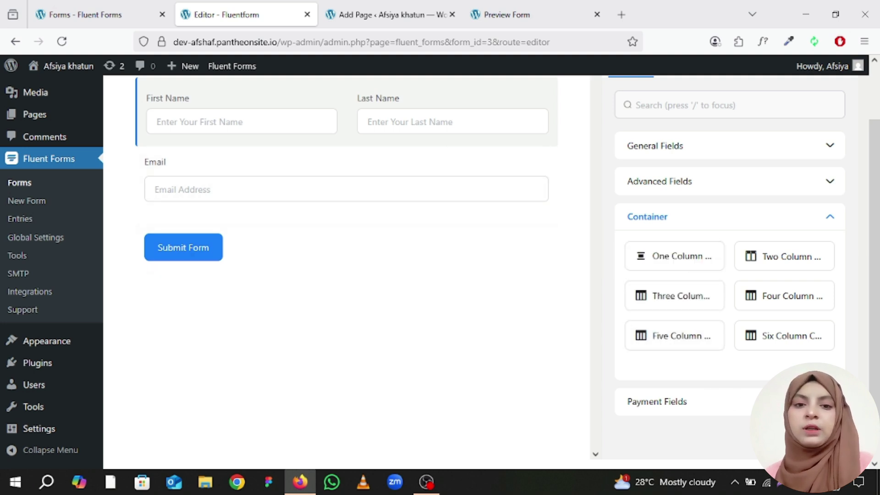
{"action": "left_click", "coordinate": [657, 401]}
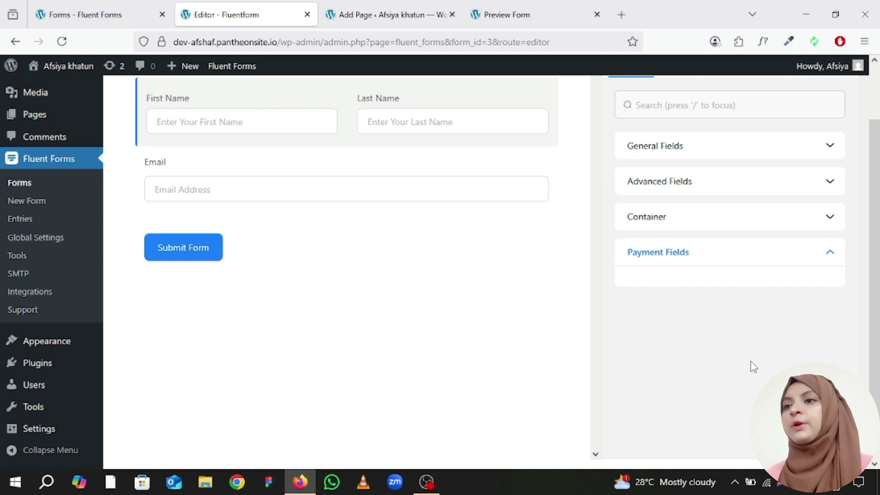
{"action": "scroll", "coordinate": [658, 274], "scroll_direction": "up", "scroll_amount": 2}
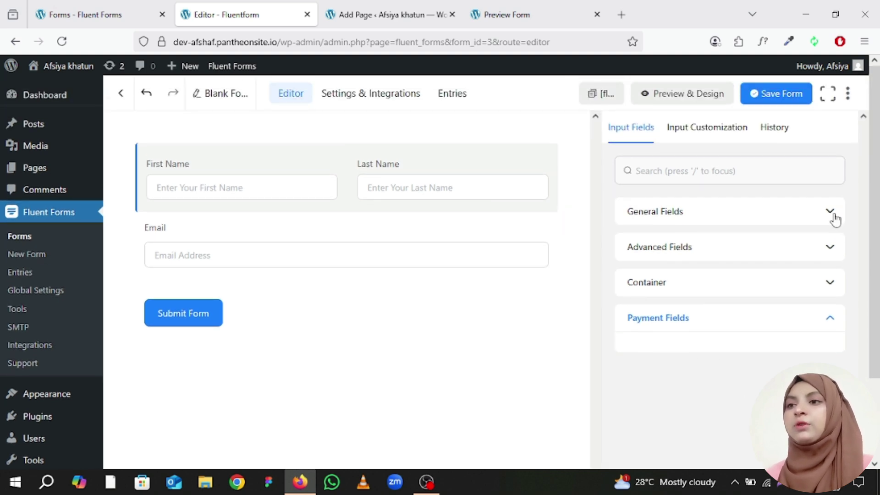
Add a Simple Text field between the name fields and Email, and set its element label to "Sabject"
{"action": "left_click", "coordinate": [831, 215]}
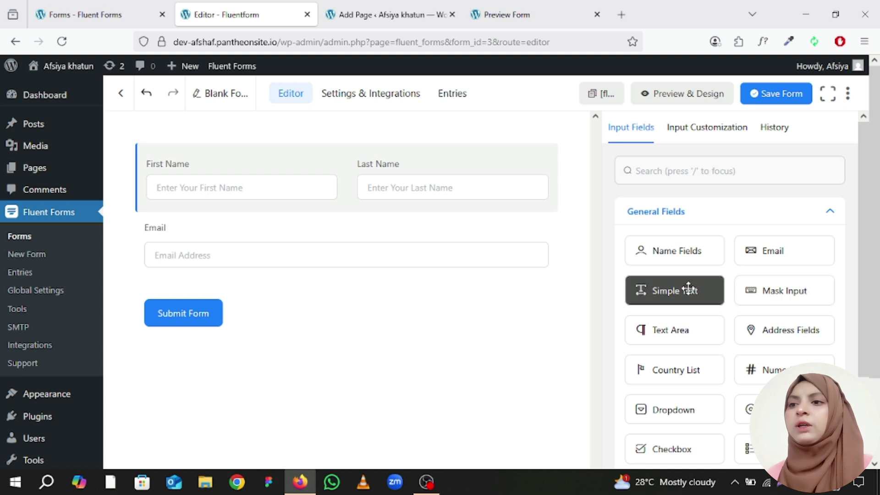
{"action": "left_click_drag", "start_coordinate": [688, 289], "coordinate": [441, 241]}
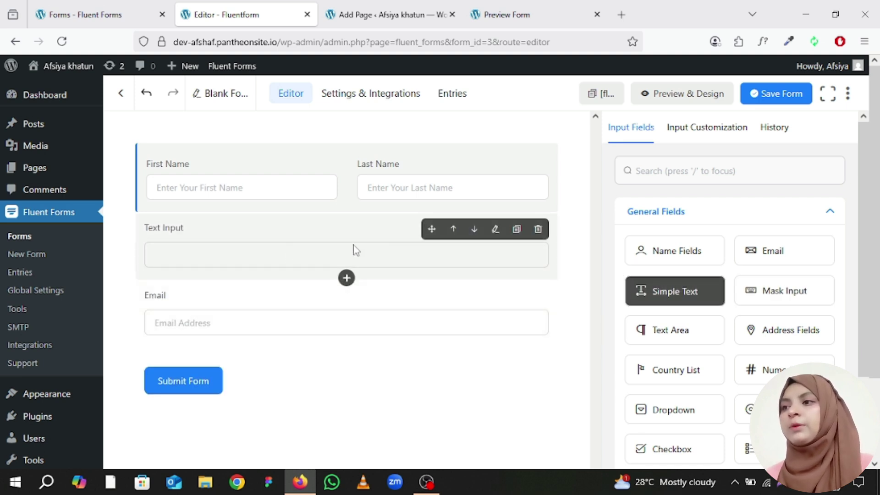
{"action": "left_click", "coordinate": [495, 229]}
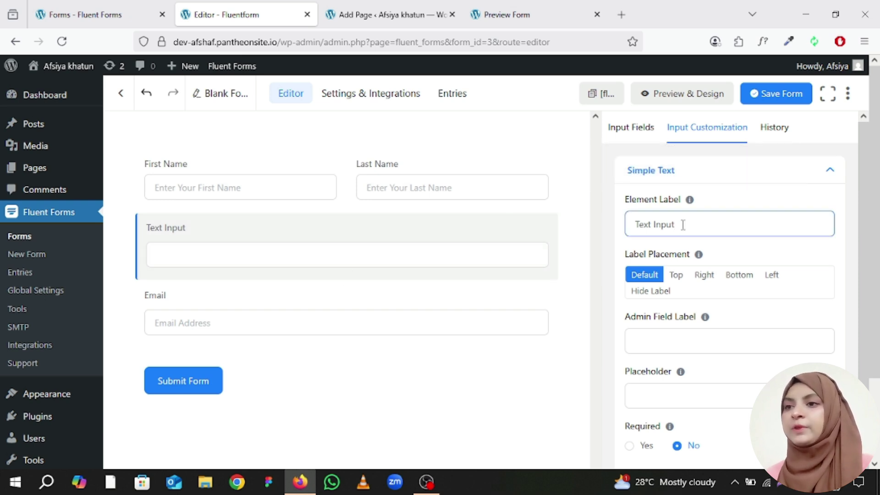
{"action": "mouse_move", "coordinate": [689, 209]}
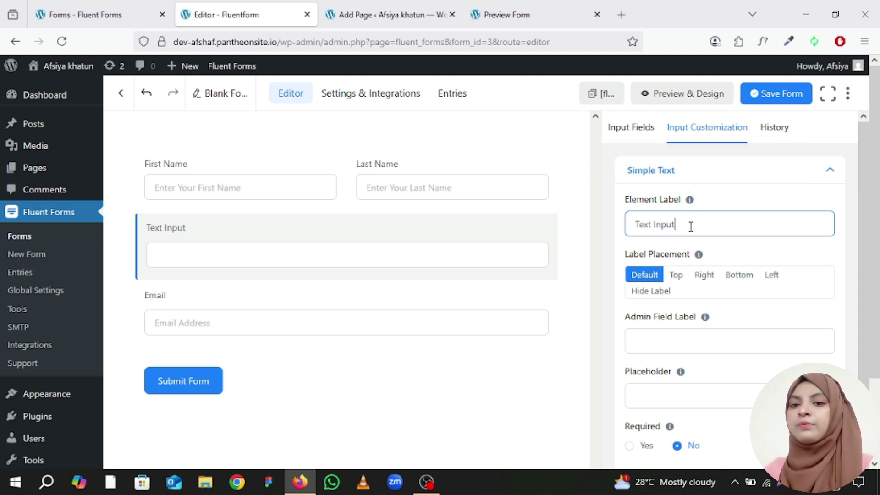
{"action": "left_click_drag", "start_coordinate": [676, 224], "coordinate": [607, 221]}
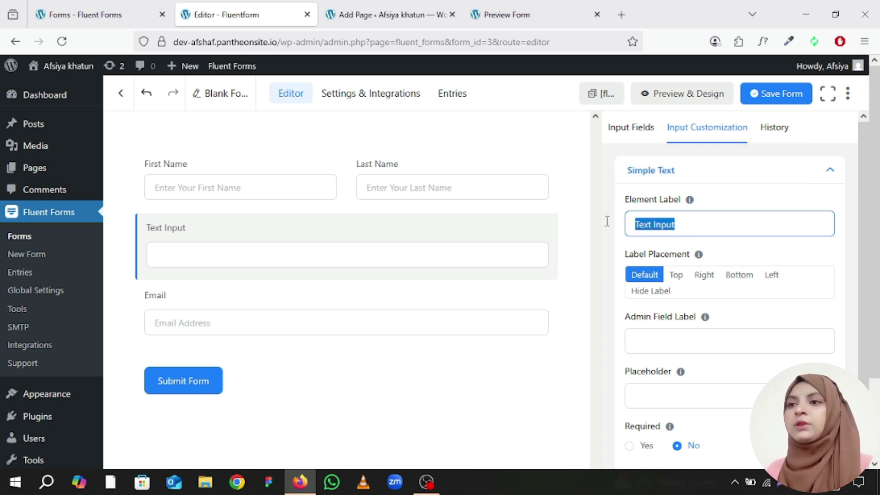
{"action": "type", "text": "S"}
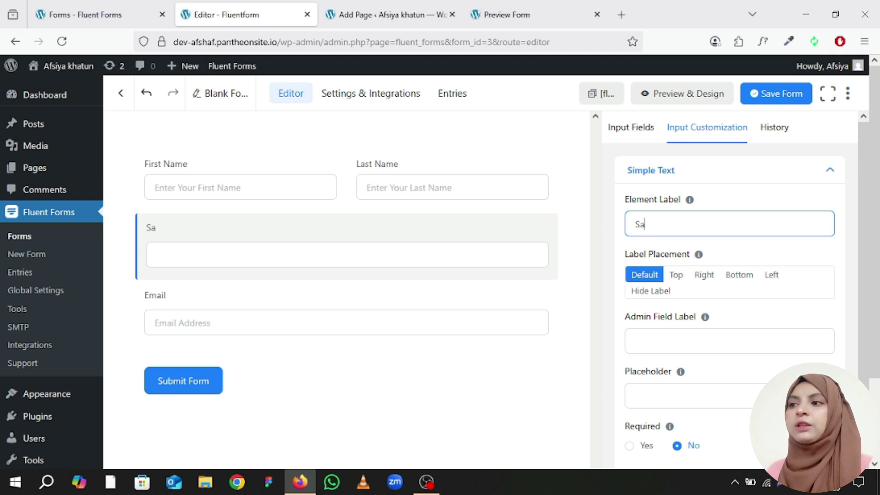
{"action": "type", "text": "ubje"}
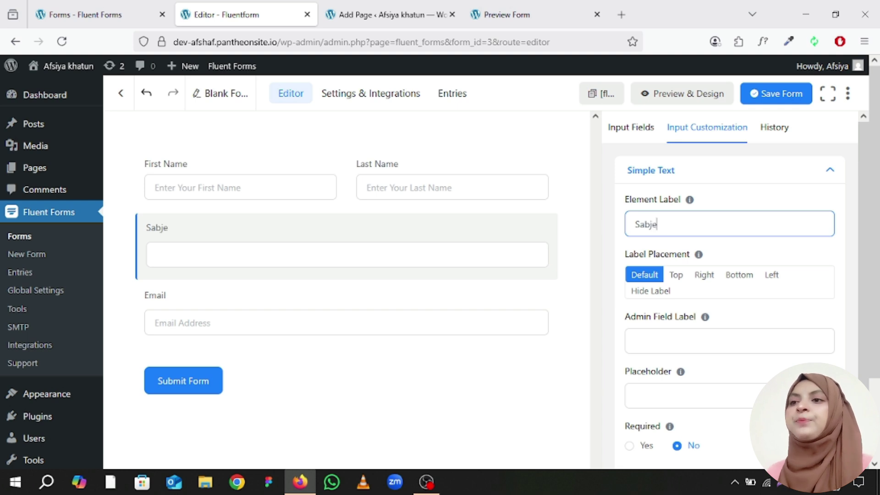
{"action": "type", "text": "ct"}
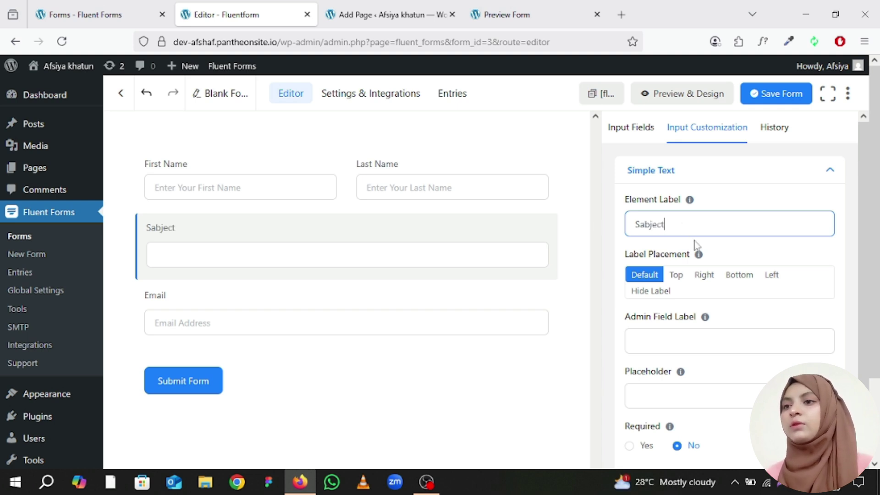
Copy the text field's element label "Sabject" into its Admin Field Label and Placeholder
{"action": "left_click", "coordinate": [694, 340]}
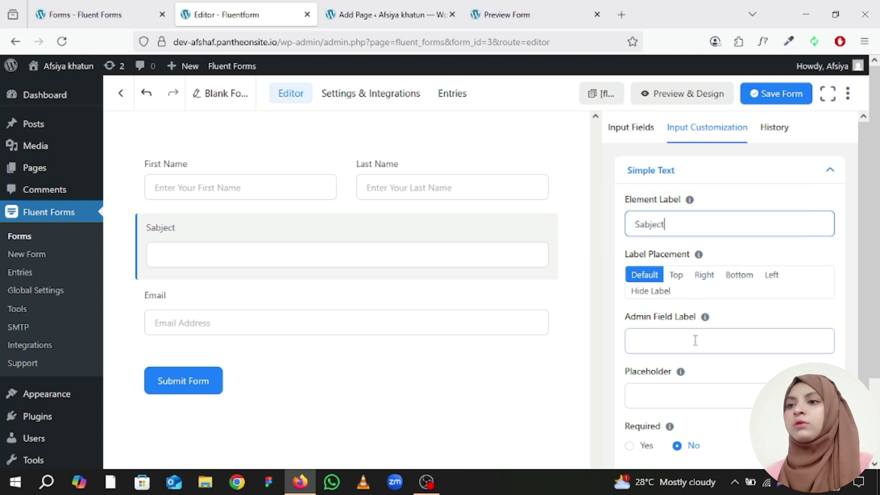
{"action": "left_click", "coordinate": [693, 340]}
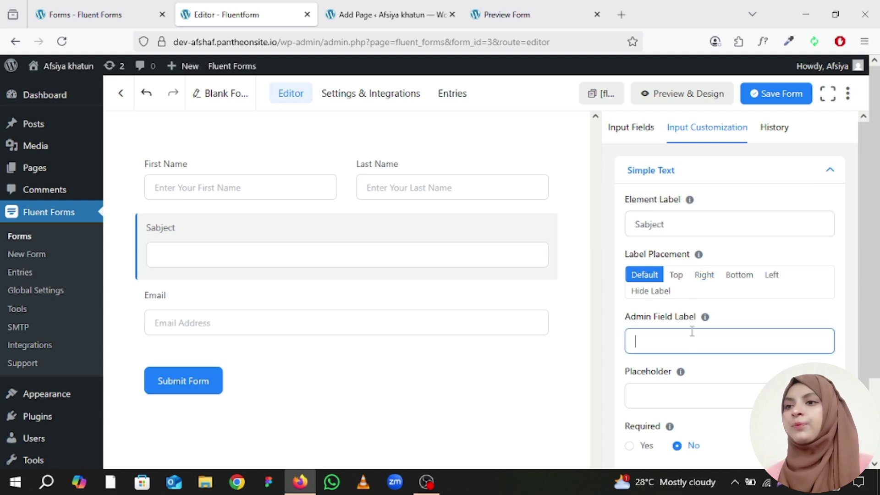
{"action": "left_click", "coordinate": [673, 224]}
{"action": "left_click_drag", "start_coordinate": [674, 224], "coordinate": [620, 222]}
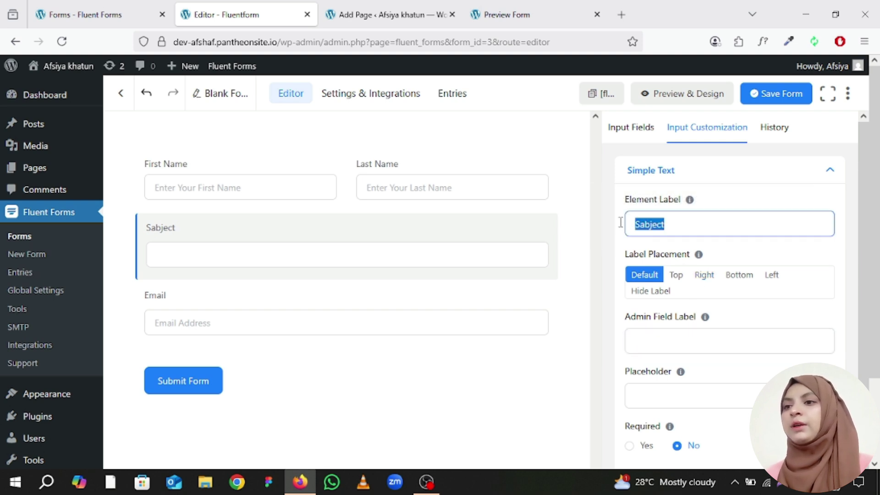
{"action": "left_click", "coordinate": [697, 341]}
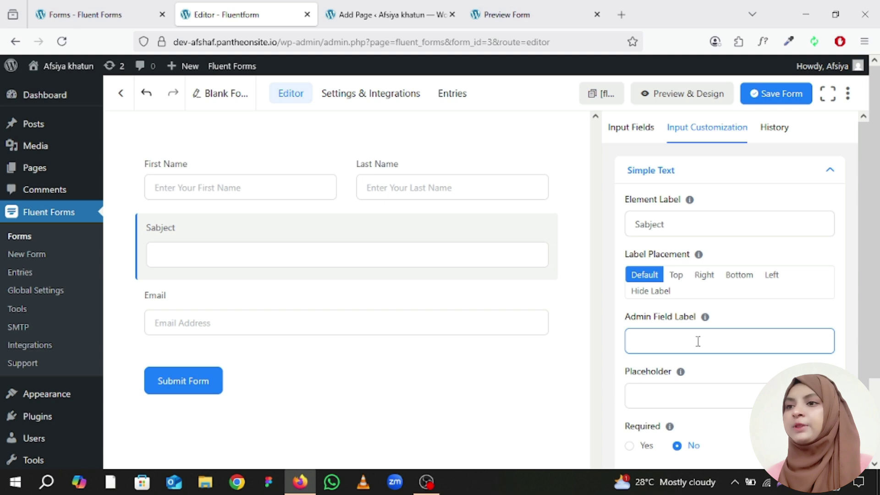
{"action": "left_click", "coordinate": [687, 395]}
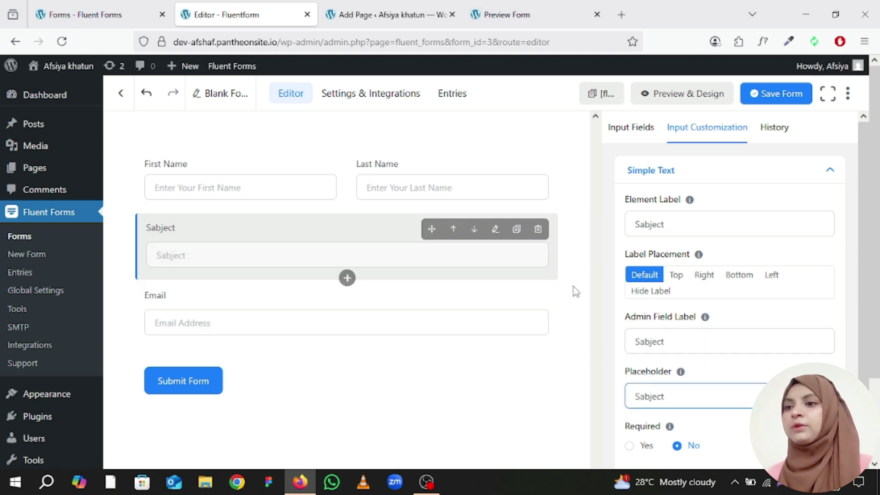
Add a Numeric Field to the form between the Sabject and Email fields
{"action": "scroll", "coordinate": [686, 451], "scroll_direction": "down", "scroll_amount": 1}
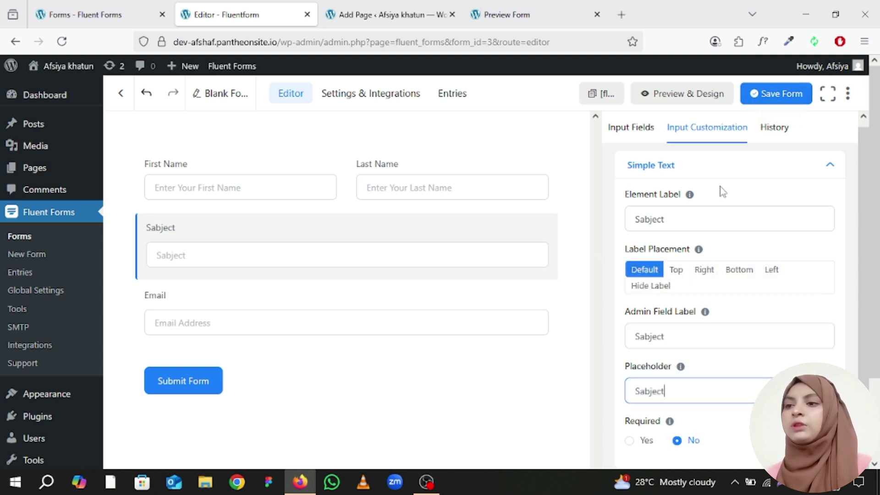
{"action": "scroll", "coordinate": [726, 204], "scroll_direction": "down", "scroll_amount": 2}
{"action": "scroll", "coordinate": [733, 263], "scroll_direction": "up", "scroll_amount": 1}
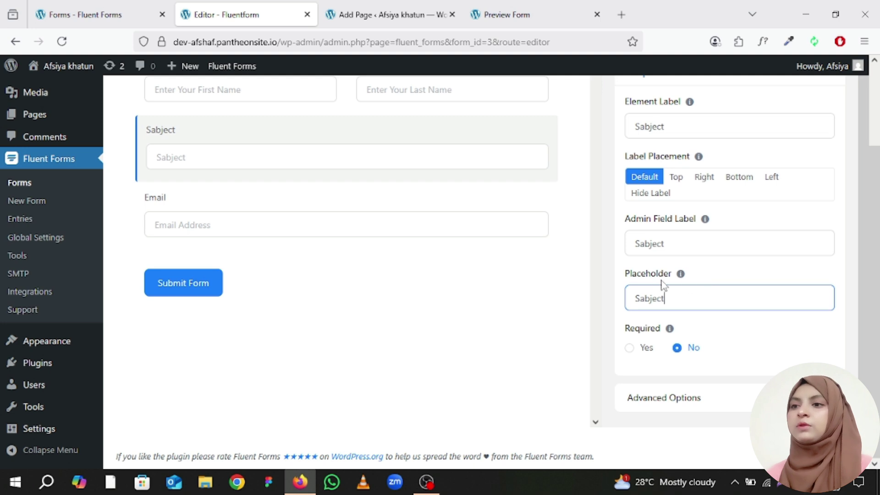
{"action": "scroll", "coordinate": [644, 149], "scroll_direction": "up", "scroll_amount": 2}
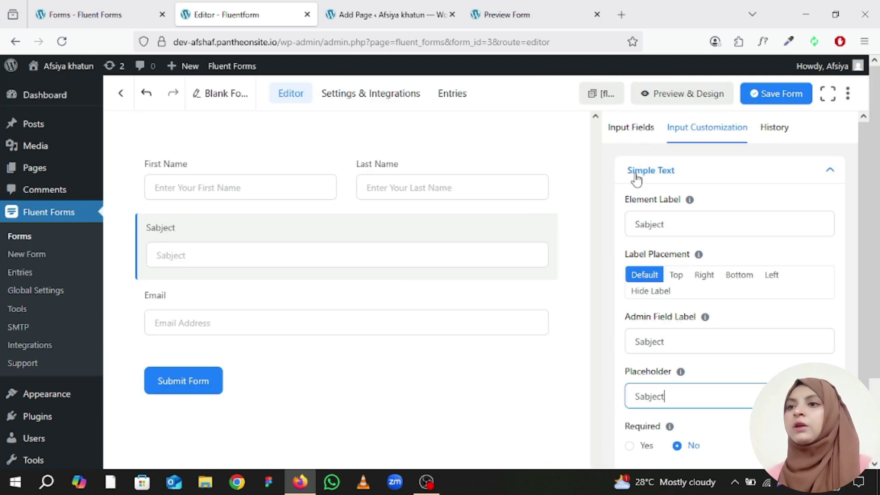
{"action": "left_click", "coordinate": [628, 130]}
{"action": "scroll", "coordinate": [718, 253], "scroll_direction": "down", "scroll_amount": 1}
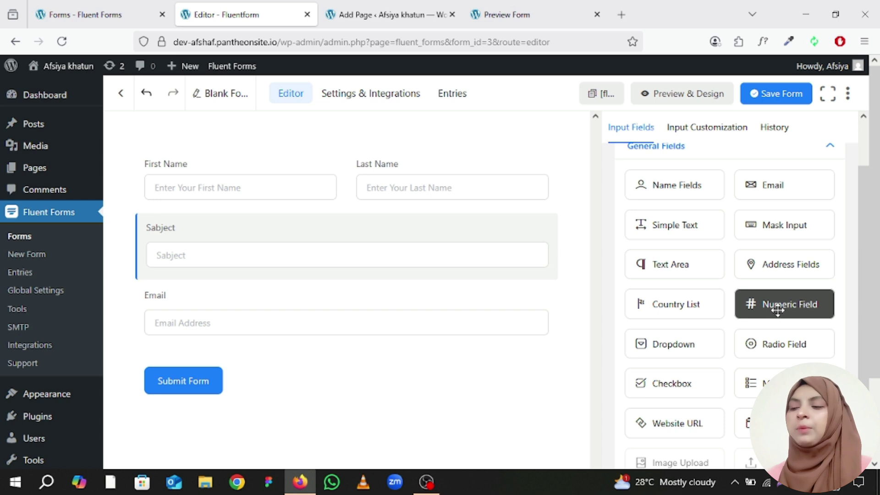
{"action": "left_click_drag", "start_coordinate": [778, 310], "coordinate": [379, 341]}
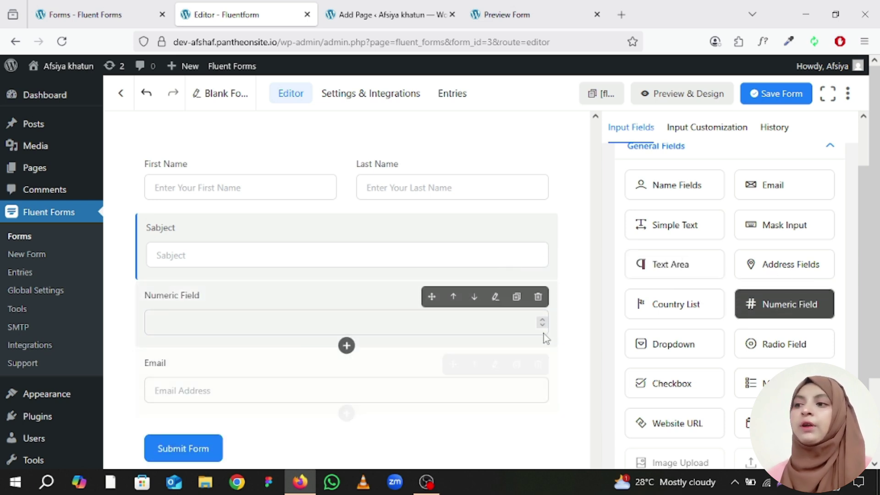
Open the Numeric Field's customization and set its Min Value to 3
{"action": "left_click", "coordinate": [542, 323]}
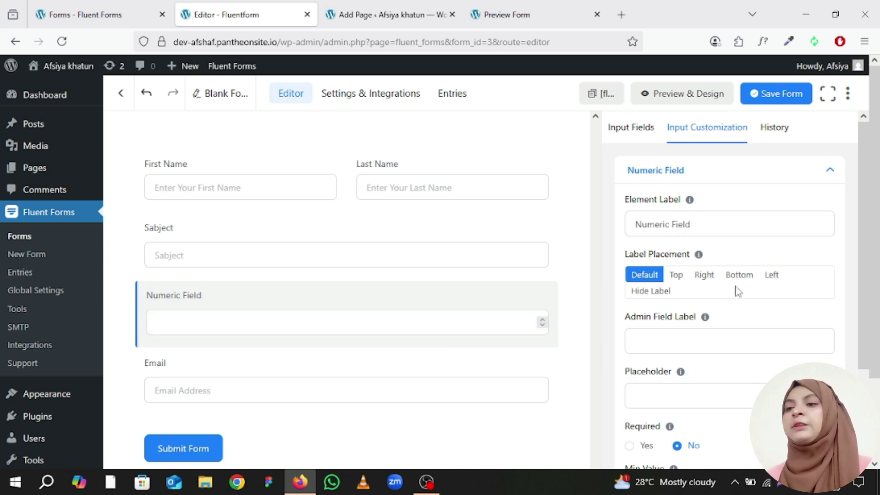
{"action": "scroll", "coordinate": [709, 316], "scroll_direction": "down", "scroll_amount": 2}
{"action": "left_click", "coordinate": [692, 325]}
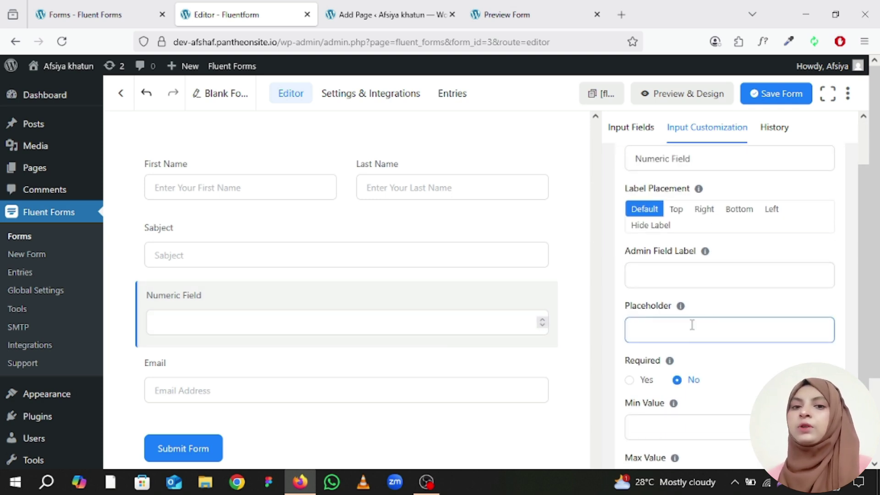
{"action": "scroll", "coordinate": [692, 328], "scroll_direction": "down", "scroll_amount": 2}
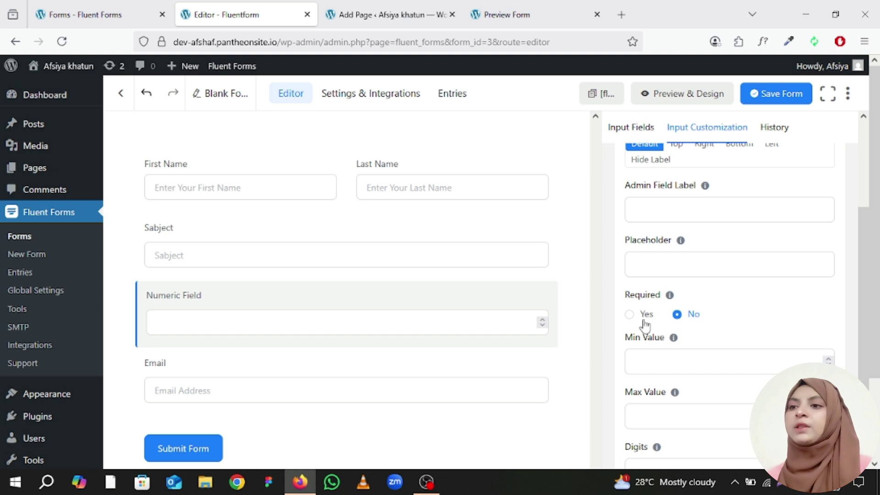
{"action": "scroll", "coordinate": [660, 354], "scroll_direction": "down", "scroll_amount": 2}
{"action": "left_click", "coordinate": [666, 291]}
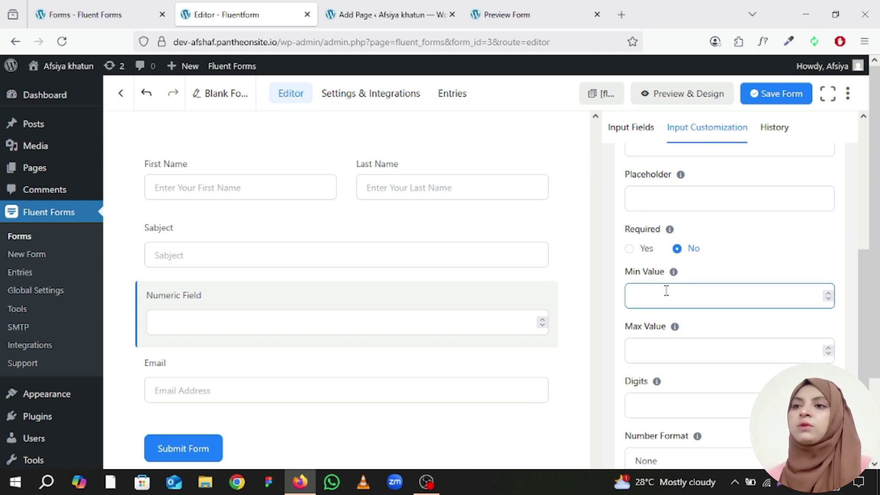
{"action": "left_click", "coordinate": [829, 293]}
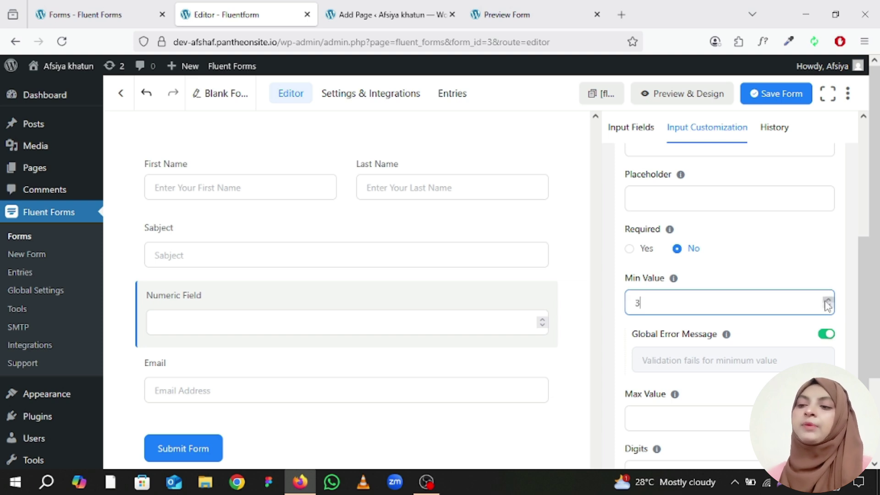
{"action": "scroll", "coordinate": [828, 306], "scroll_direction": "down", "scroll_amount": 2}
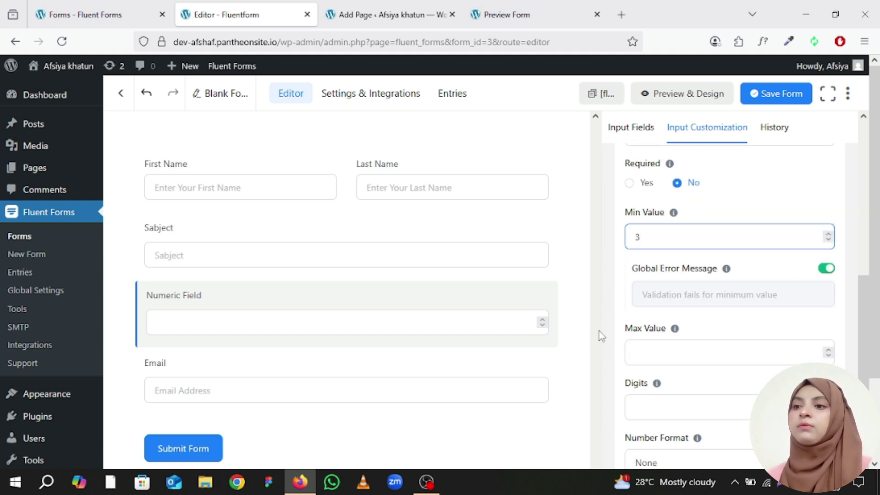
{"action": "left_click", "coordinate": [741, 343]}
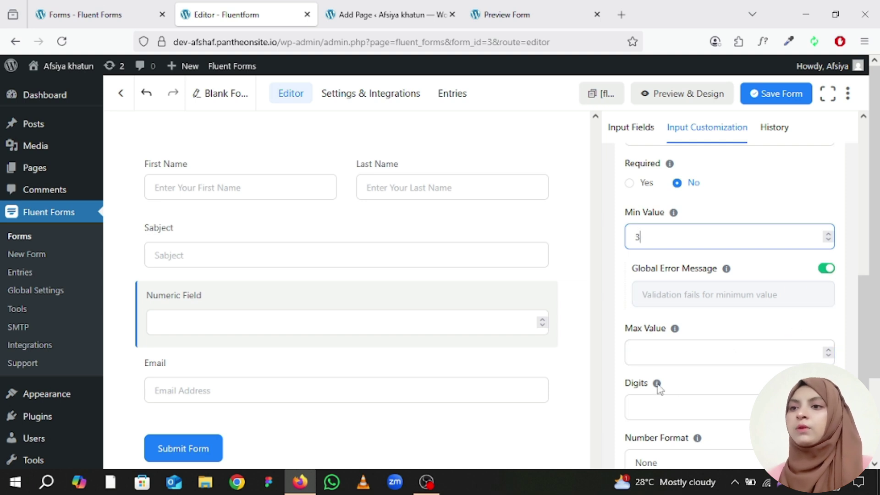
{"action": "scroll", "coordinate": [666, 373], "scroll_direction": "down", "scroll_amount": 1}
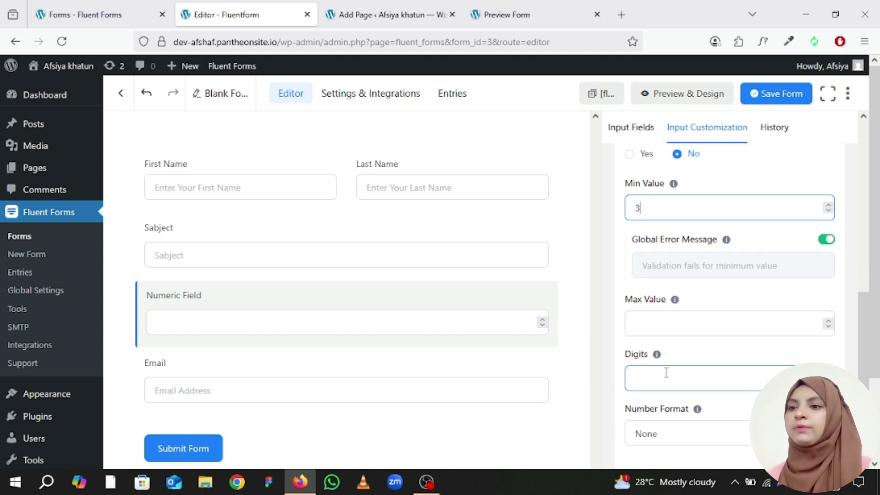
{"action": "scroll", "coordinate": [674, 366], "scroll_direction": "up", "scroll_amount": 4}
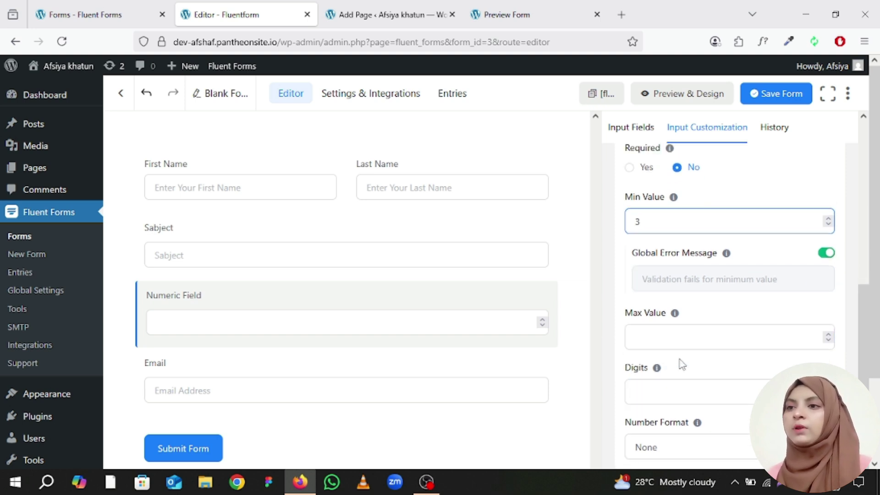
Add a Checkbox field to the form between the Email field and the submit button
{"action": "left_click", "coordinate": [635, 133]}
{"action": "scroll", "coordinate": [734, 238], "scroll_direction": "down", "scroll_amount": 3}
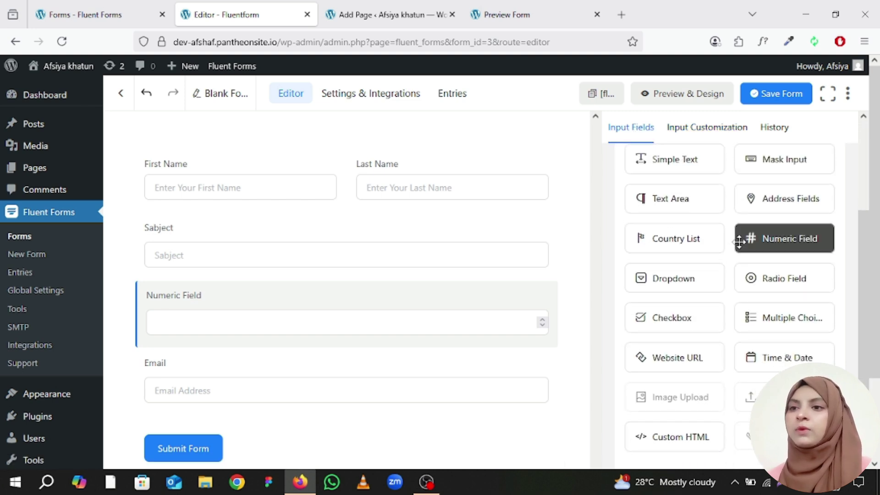
{"action": "left_click_drag", "start_coordinate": [673, 317], "coordinate": [308, 351]}
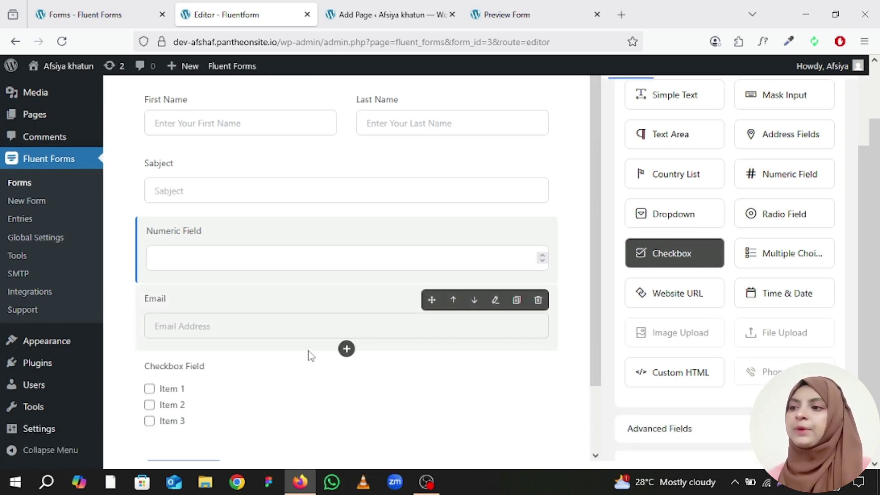
{"action": "scroll", "coordinate": [293, 362], "scroll_direction": "down", "scroll_amount": 2}
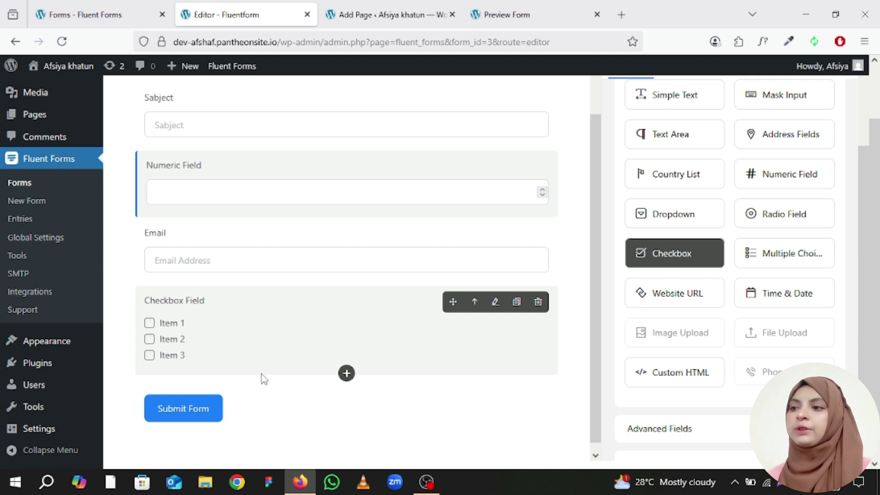
Open the checkbox field's customization and set its element label to "Do you like Fluent forms"
{"action": "left_click", "coordinate": [293, 354]}
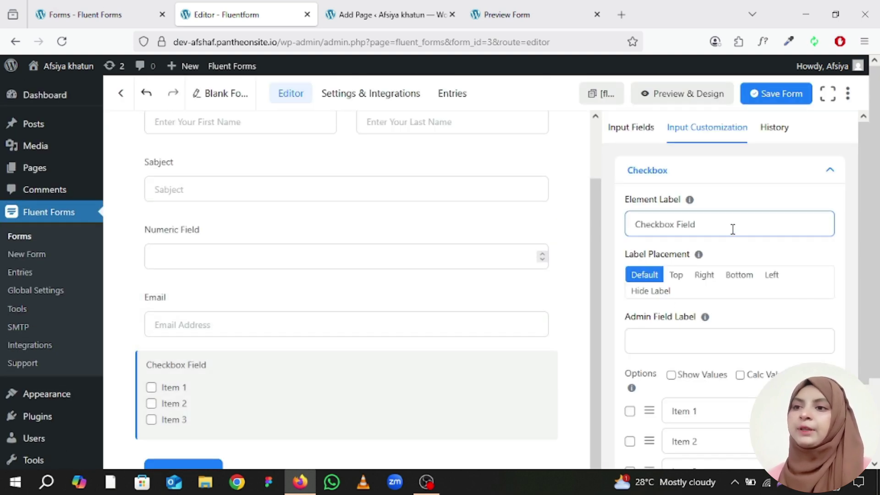
{"action": "left_click_drag", "start_coordinate": [703, 225], "coordinate": [601, 225]}
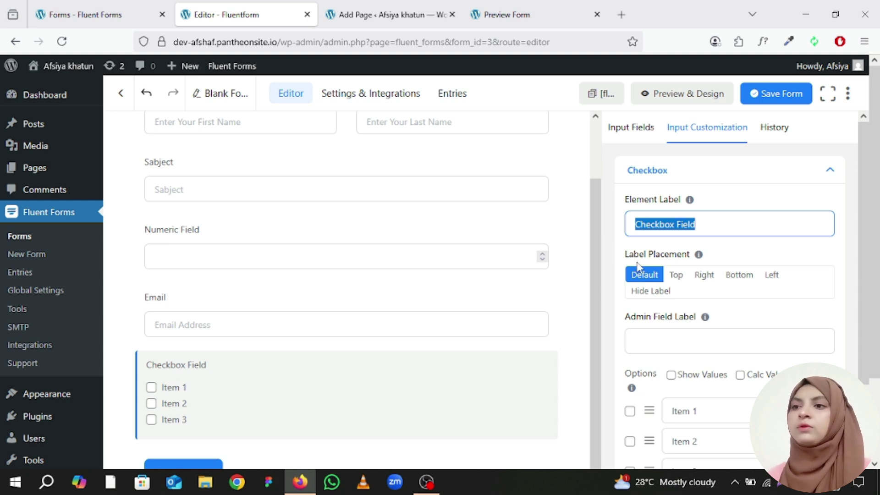
{"action": "type", "text": "Do y"}
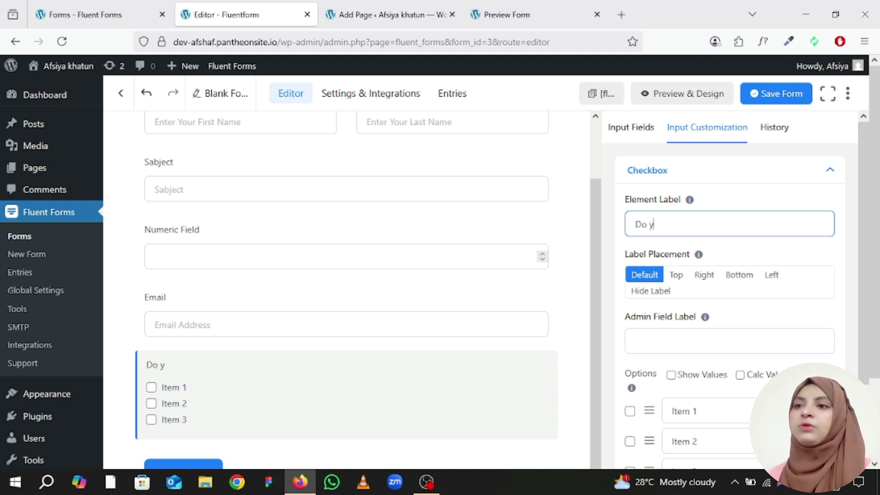
{"action": "type", "text": "ou lik"}
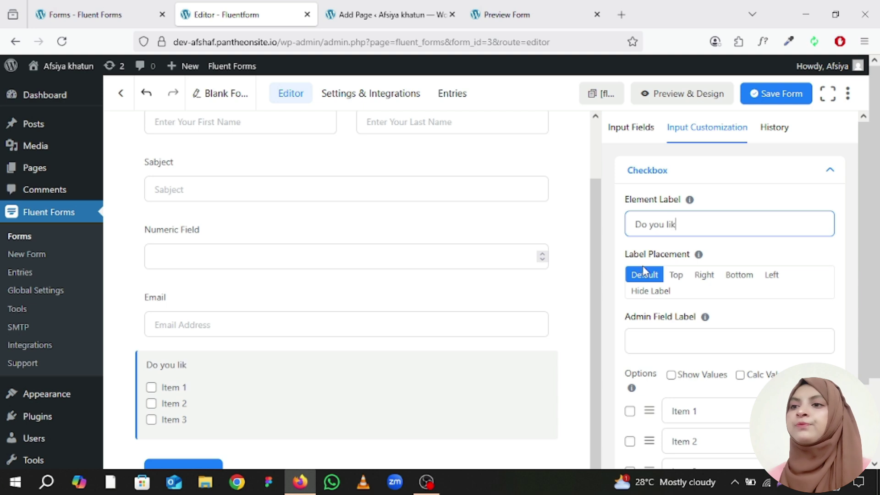
{"action": "type", "text": "e"}
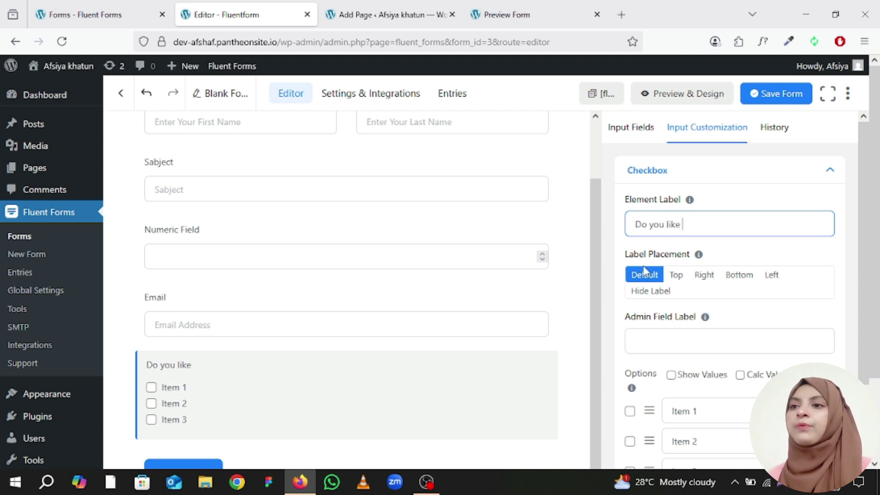
{"action": "type", "text": " Fluent"}
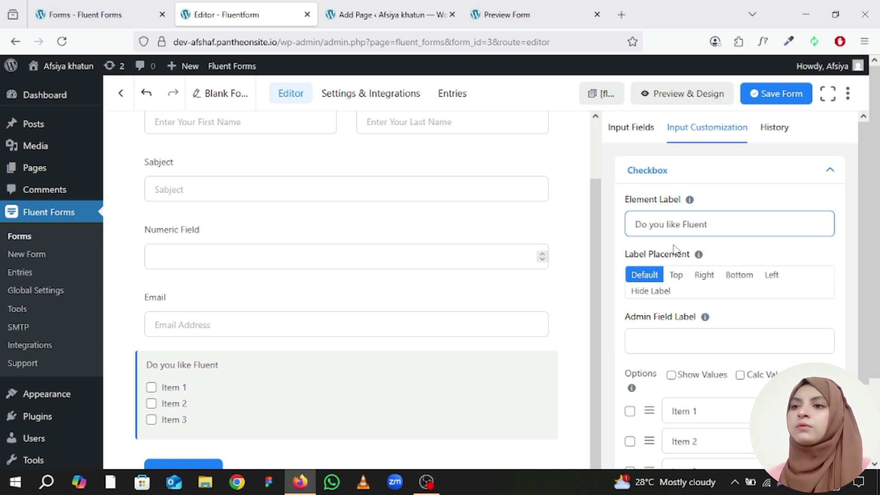
{"action": "type", "text": "f"}
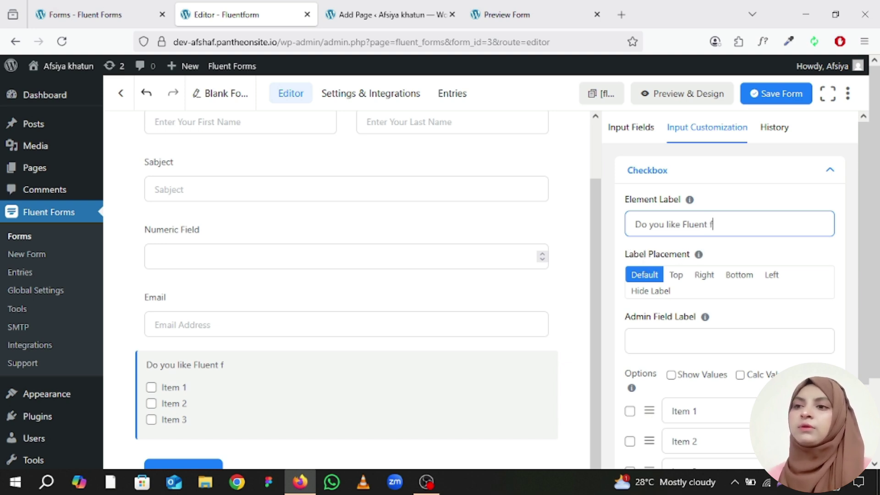
{"action": "type", "text": "orms"}
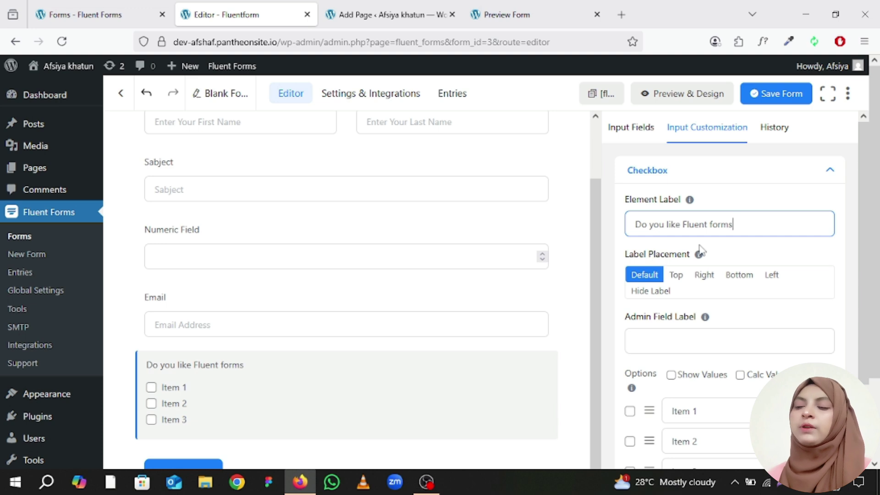
Rename the checkbox field's first option to "Yes"
{"action": "scroll", "coordinate": [695, 315], "scroll_direction": "down", "scroll_amount": 2}
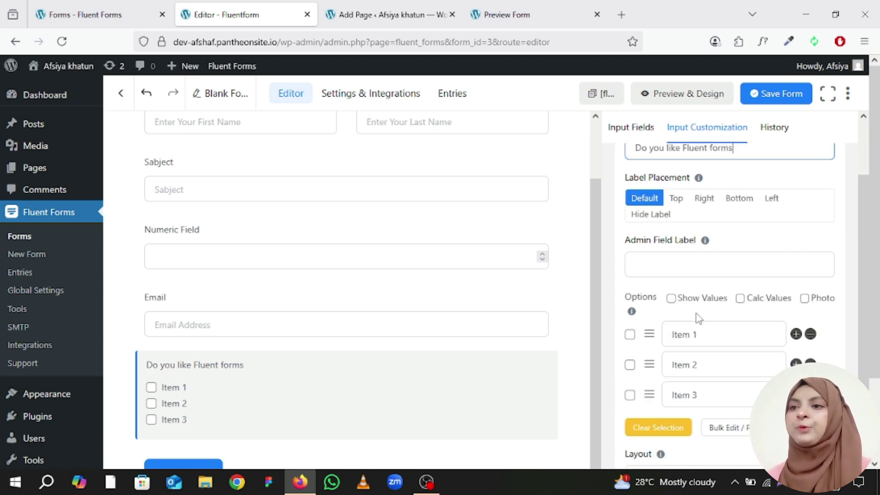
{"action": "scroll", "coordinate": [699, 319], "scroll_direction": "down", "scroll_amount": 1}
{"action": "left_click", "coordinate": [734, 284]}
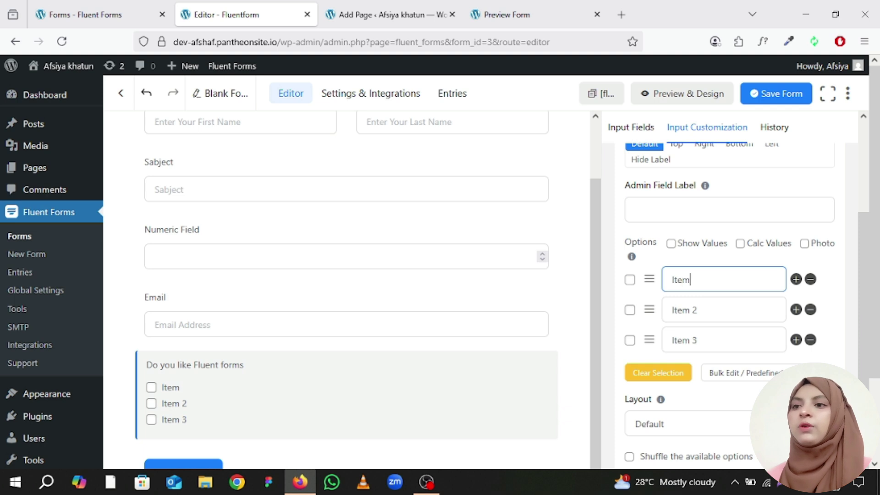
{"action": "key", "text": "BackSpace"}
{"action": "key", "text": "BackSpace"}
{"action": "key", "text": "BackSpace"}
{"action": "key", "text": "BackSpace"}
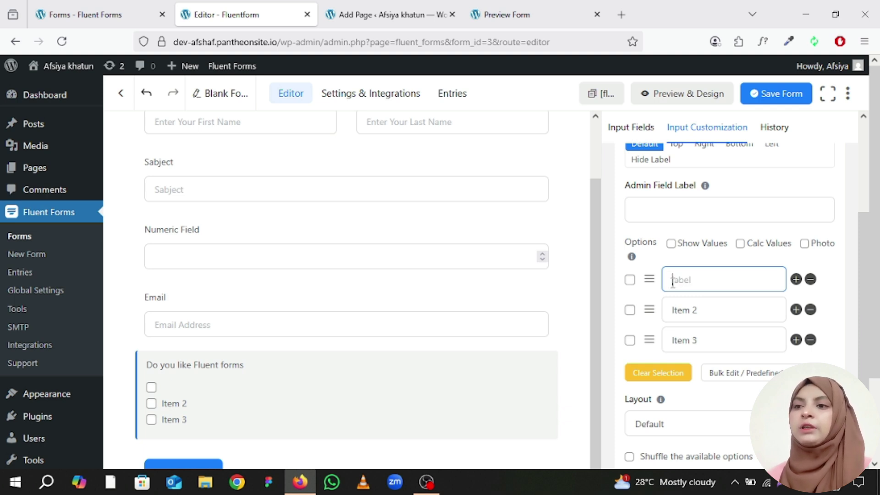
{"action": "type", "text": "Yes"}
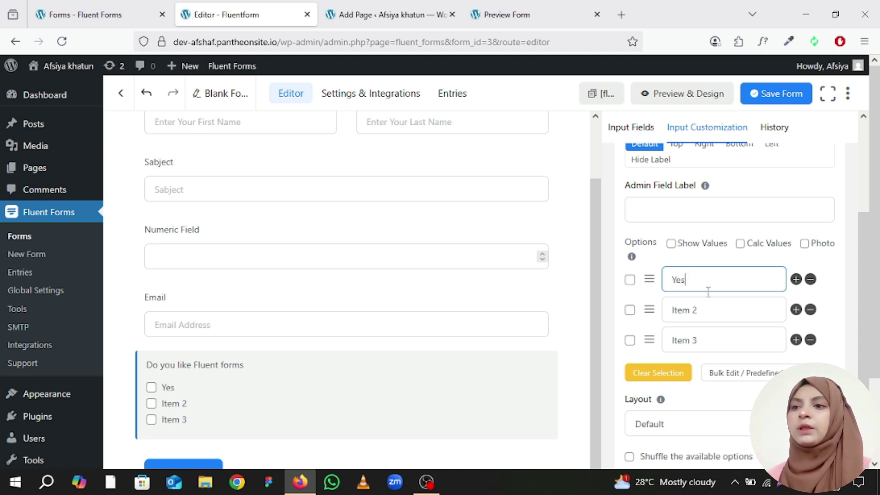
Rename the checkbox field's second option to "No"
{"action": "left_click", "coordinate": [706, 308]}
{"action": "key", "text": "BackSpace"}
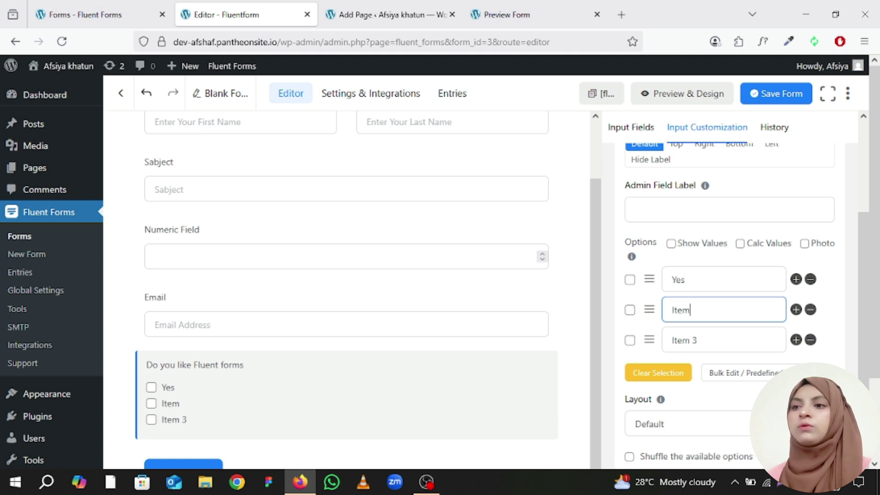
{"action": "key", "text": "BackSpace"}
{"action": "key", "text": "BackSpace"}
{"action": "key", "text": "BackSpace"}
{"action": "key", "text": "BackSpace"}
{"action": "type", "text": "no"}
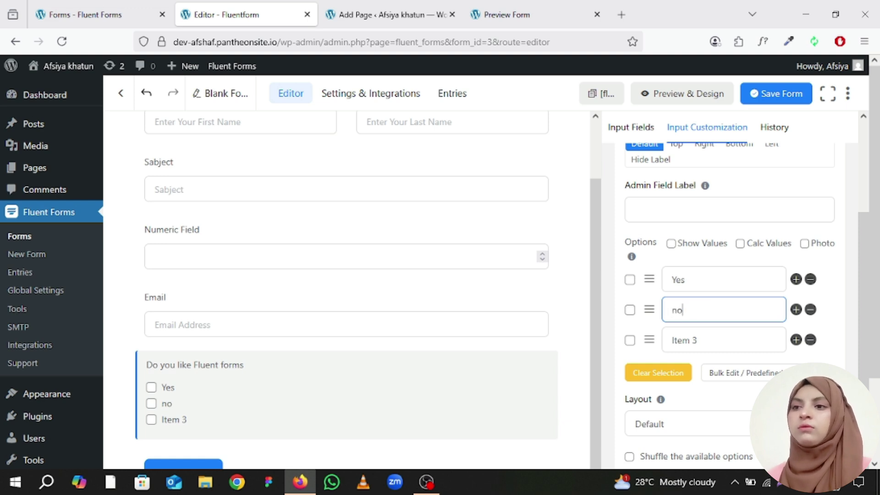
{"action": "key", "text": "BackSpace"}
{"action": "key", "text": "BackSpace"}
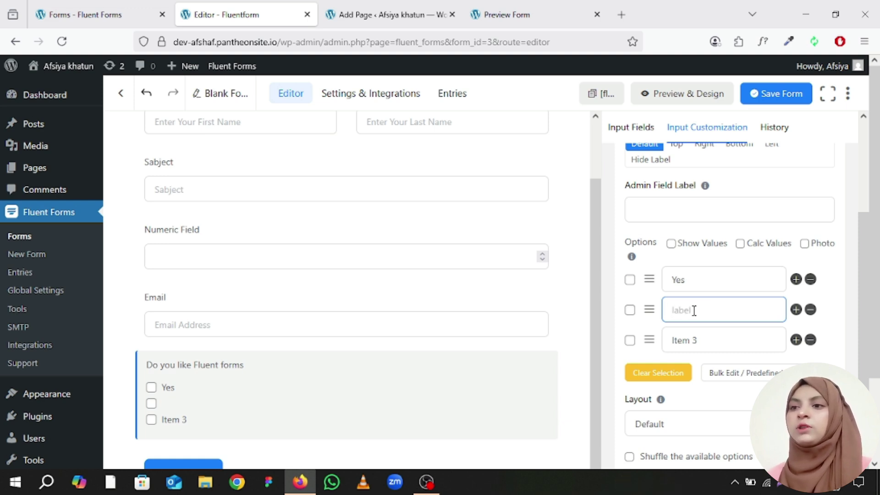
{"action": "type", "text": "No"}
Rename the checkbox field's third option to "Maybe"
{"action": "left_click", "coordinate": [698, 340]}
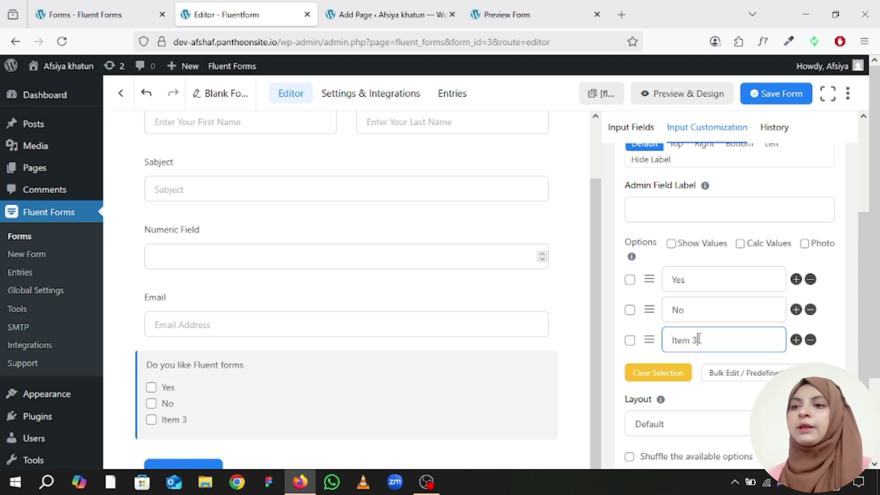
{"action": "key", "text": "BackSpace"}
{"action": "key", "text": "BackSpace"}
{"action": "key", "text": "BackSpace"}
{"action": "key", "text": "BackSpace"}
{"action": "key", "text": "BackSpace"}
{"action": "key", "text": "BackSpace"}
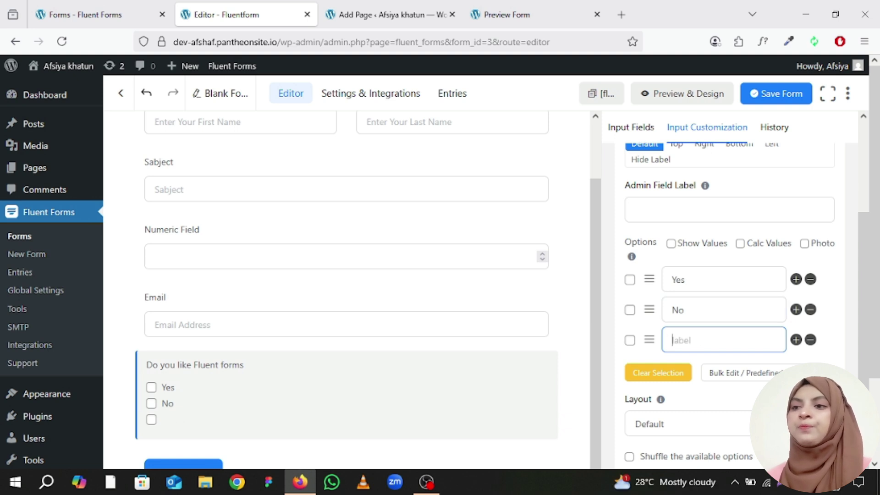
{"action": "type", "text": "Maybe"}
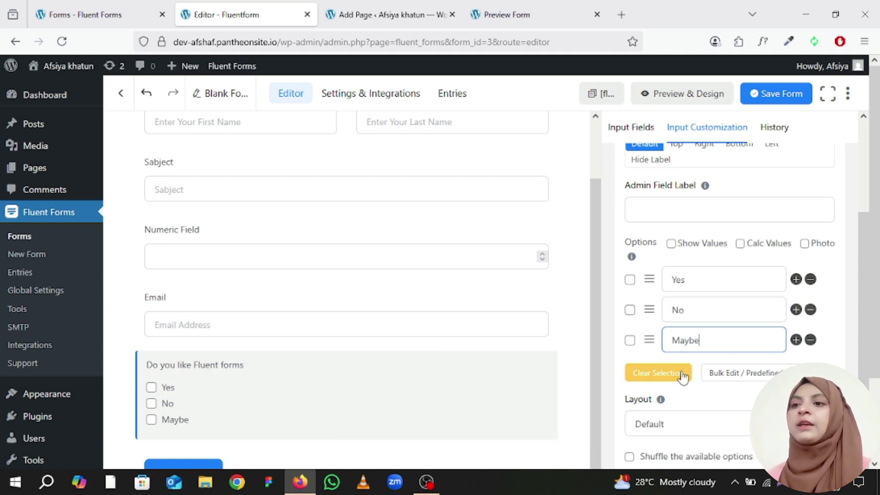
Try the 2-Column Layout for the checkbox options and settle on Inline Layout
{"action": "scroll", "coordinate": [709, 383], "scroll_direction": "down", "scroll_amount": 1}
{"action": "scroll", "coordinate": [708, 383], "scroll_direction": "down", "scroll_amount": 2}
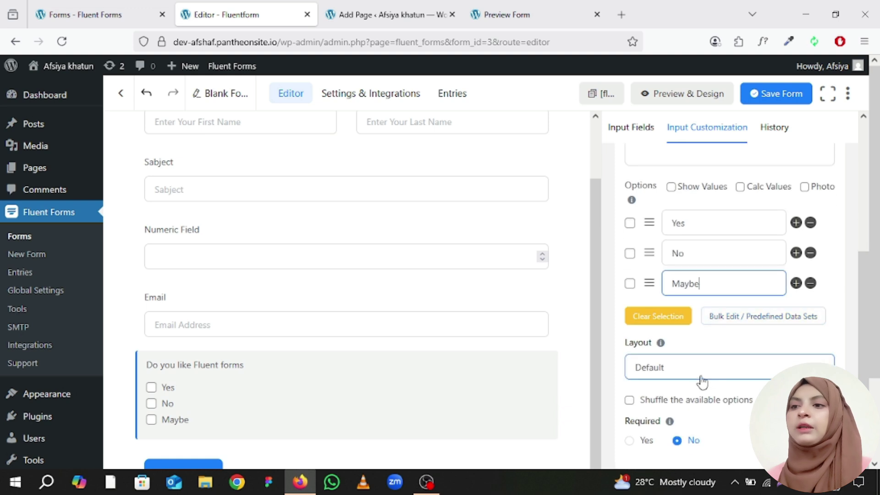
{"action": "left_click", "coordinate": [692, 375]}
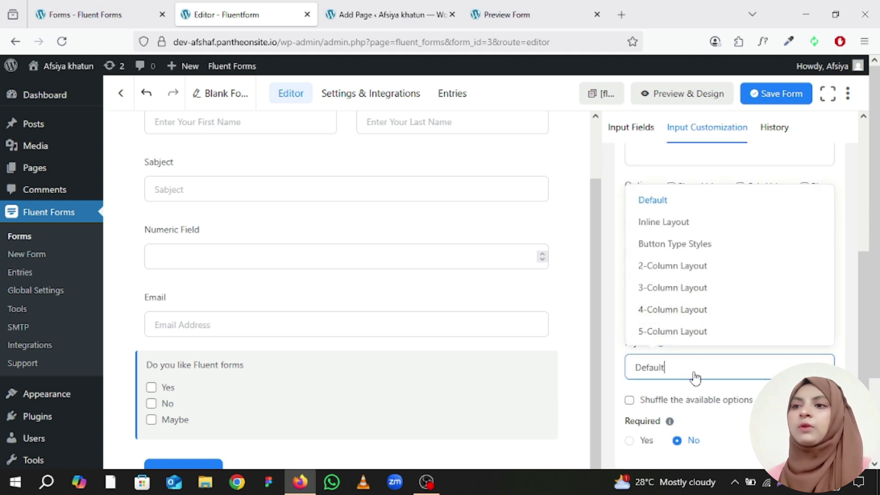
{"action": "left_click", "coordinate": [670, 266]}
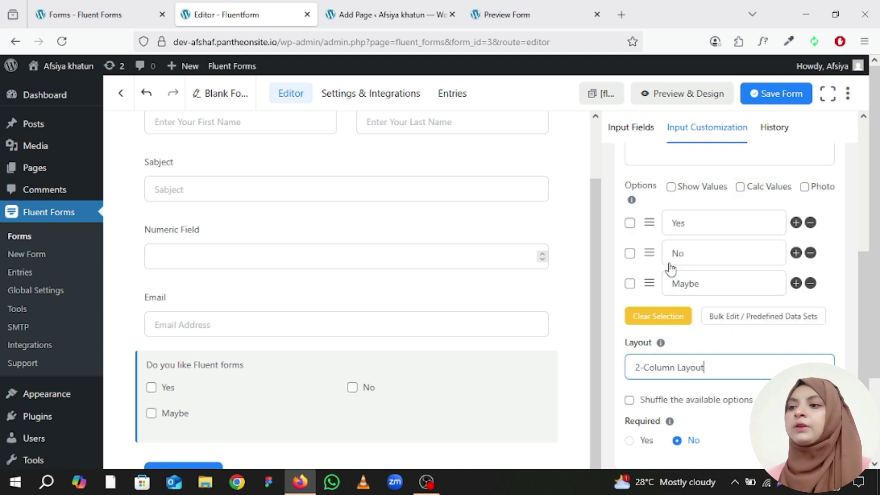
{"action": "left_click", "coordinate": [700, 366]}
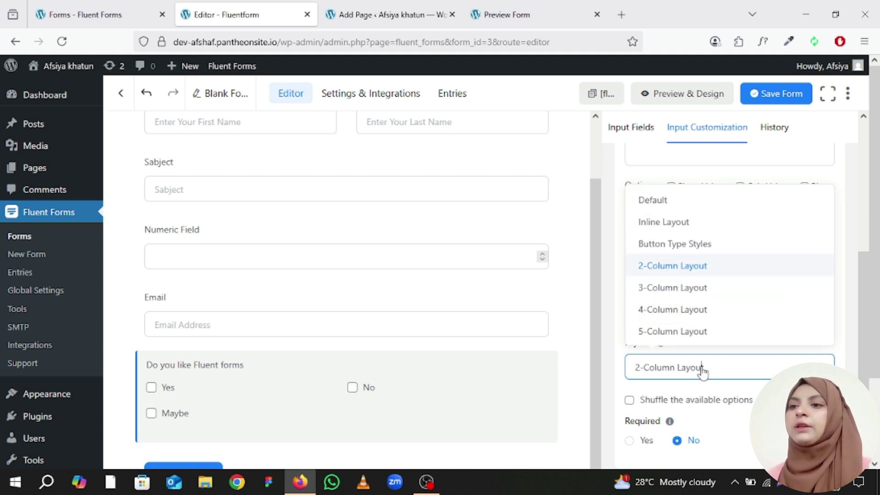
{"action": "left_click", "coordinate": [675, 224]}
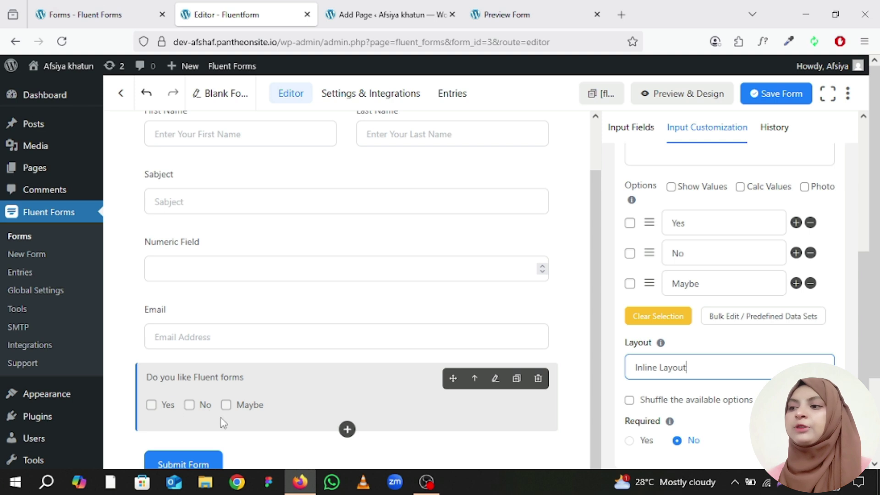
Try shuffling the available options of the checkbox field and turn the setting back off
{"action": "scroll", "coordinate": [612, 381], "scroll_direction": "down", "scroll_amount": 2}
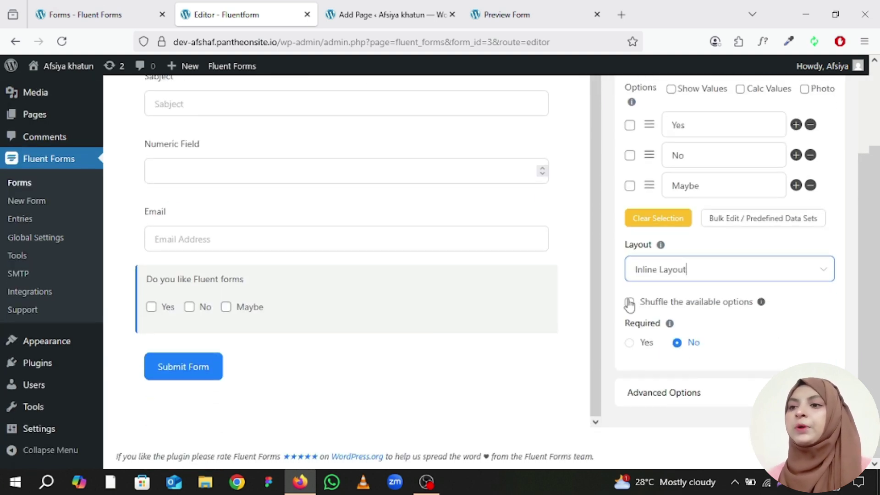
{"action": "left_click", "coordinate": [630, 303]}
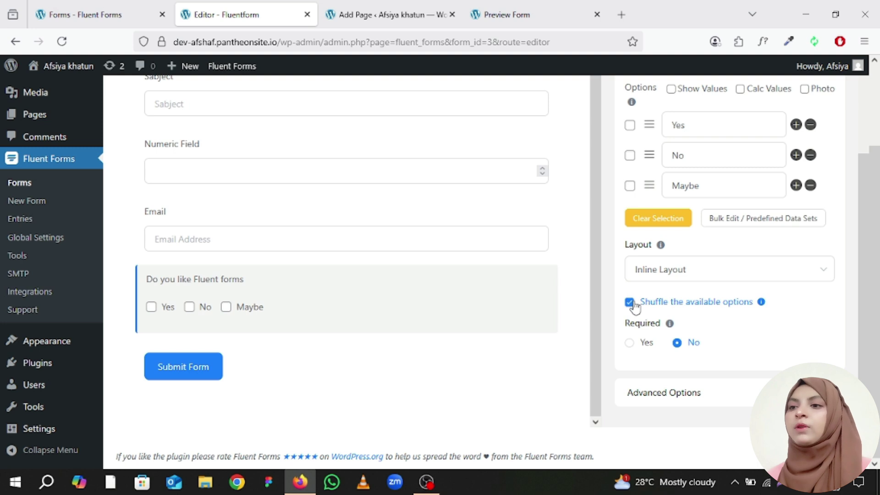
{"action": "left_click", "coordinate": [630, 302]}
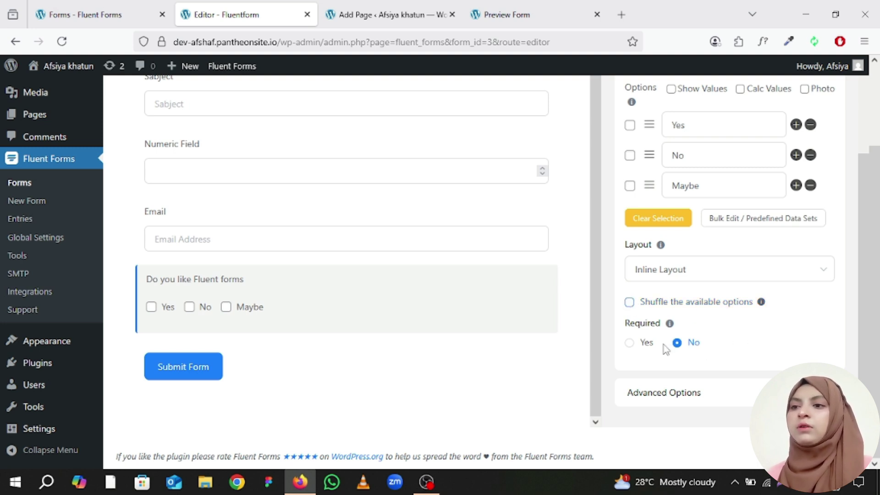
Save the form with its added text, numeric and checkbox fields
{"action": "scroll", "coordinate": [660, 353], "scroll_direction": "up", "scroll_amount": 4}
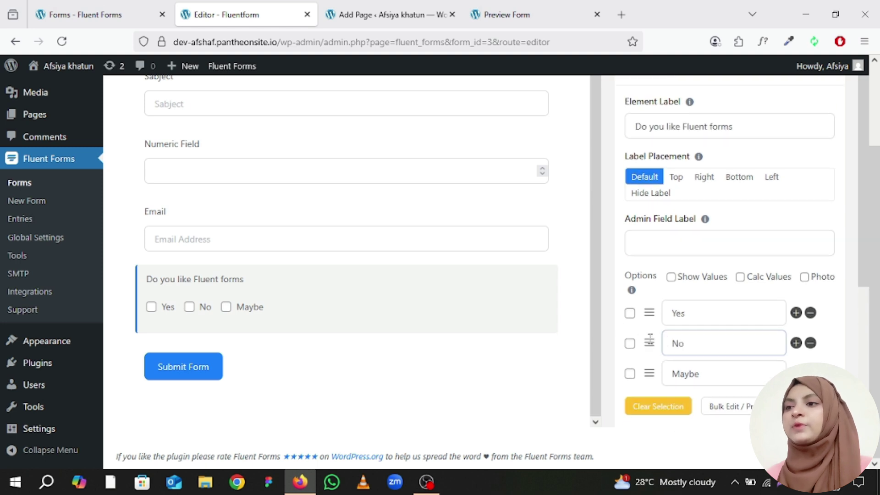
{"action": "scroll", "coordinate": [482, 309], "scroll_direction": "up", "scroll_amount": 1}
{"action": "scroll", "coordinate": [488, 308], "scroll_direction": "up", "scroll_amount": 2}
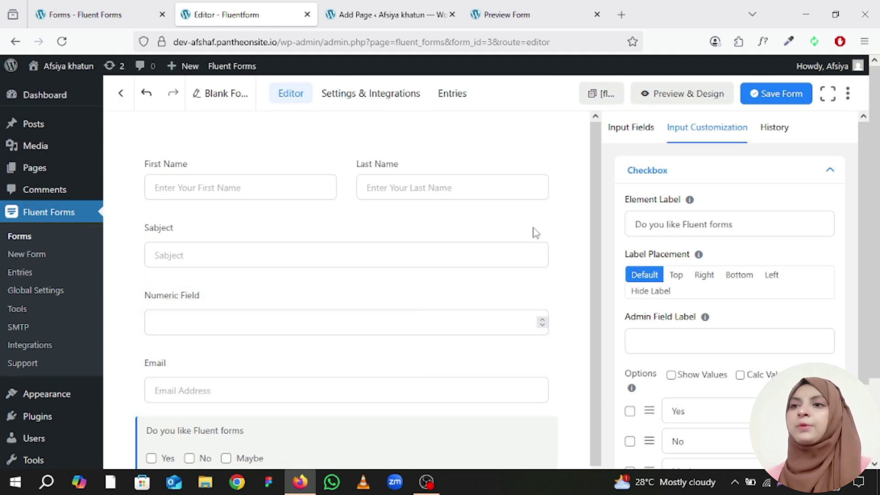
{"action": "left_click", "coordinate": [759, 94]}
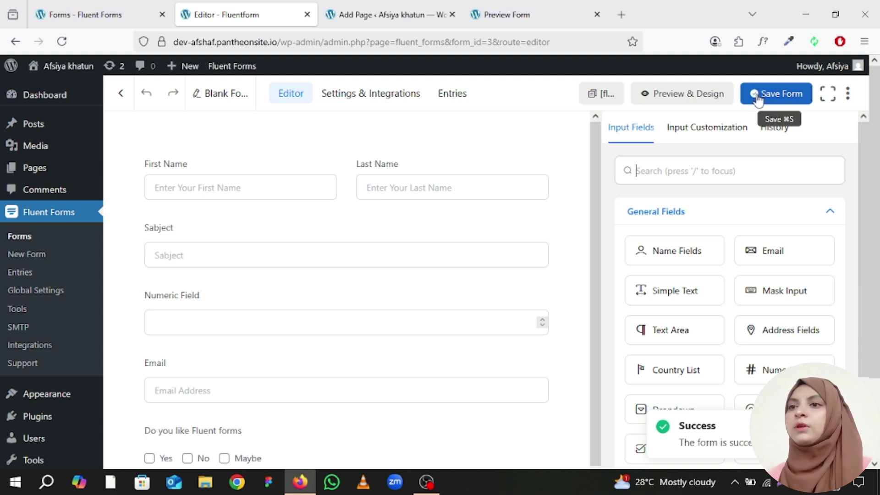
Open the form's design preview and examine all fields from the names down to the submit button
{"action": "left_click", "coordinate": [677, 94]}
{"action": "left_click", "coordinate": [347, 13]}
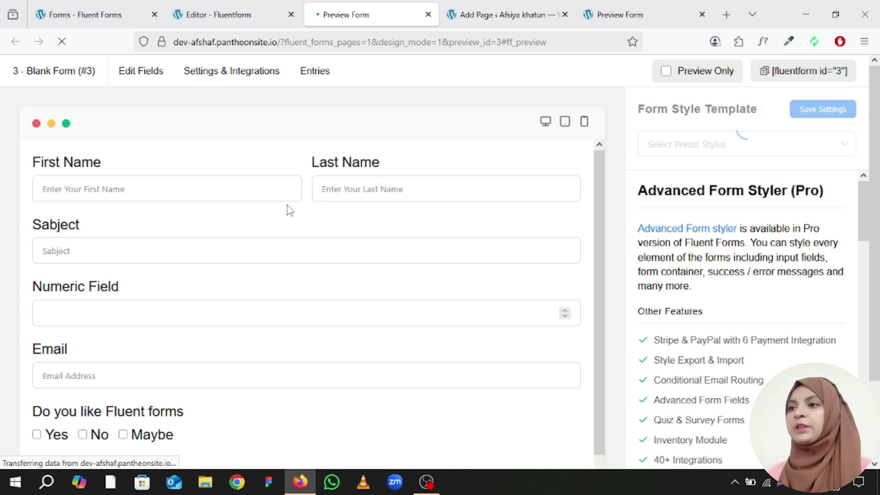
{"action": "scroll", "coordinate": [328, 206], "scroll_direction": "down", "scroll_amount": 1}
{"action": "scroll", "coordinate": [207, 279], "scroll_direction": "down", "scroll_amount": 2}
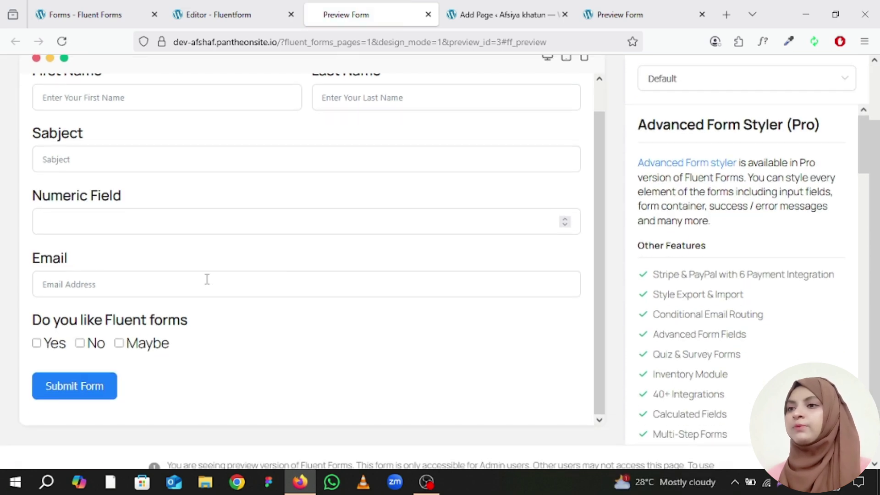
{"action": "scroll", "coordinate": [174, 346], "scroll_direction": "up", "scroll_amount": 3}
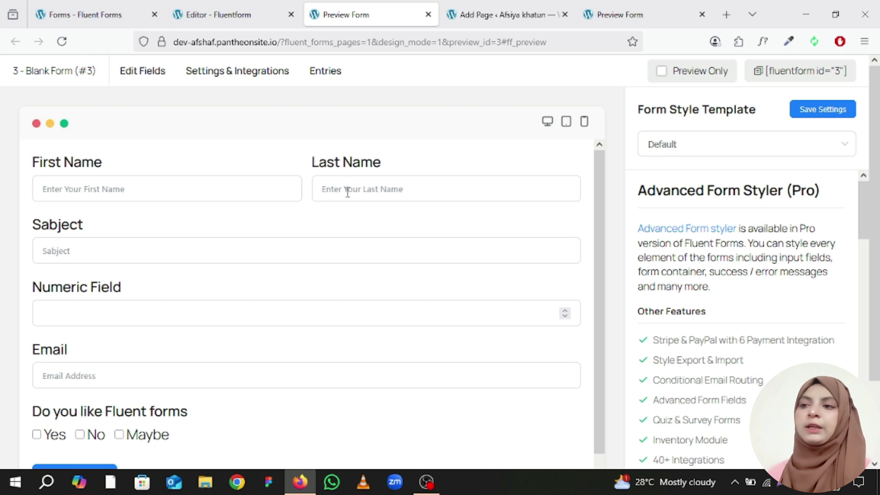
Return to the blank form's editor and look through its fields and the available general, advanced, container and payment field groups
{"action": "left_click", "coordinate": [242, 12]}
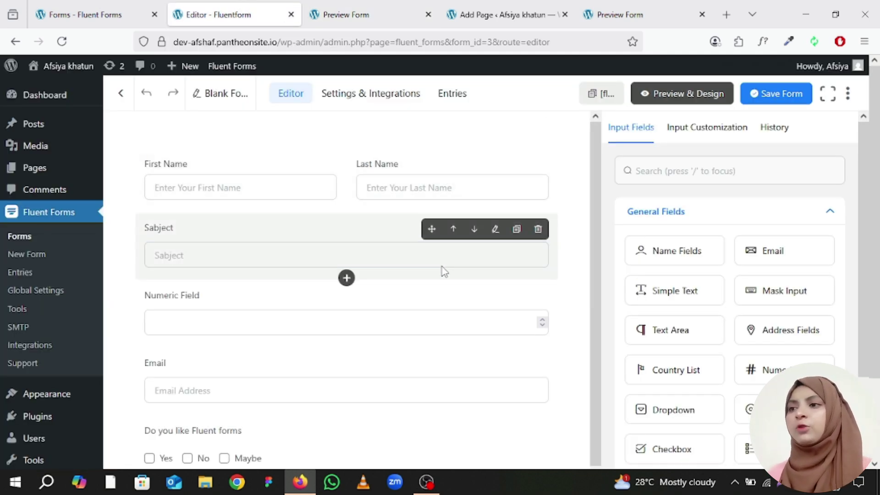
{"action": "scroll", "coordinate": [445, 271], "scroll_direction": "down", "scroll_amount": 2}
{"action": "scroll", "coordinate": [444, 271], "scroll_direction": "down", "scroll_amount": 2}
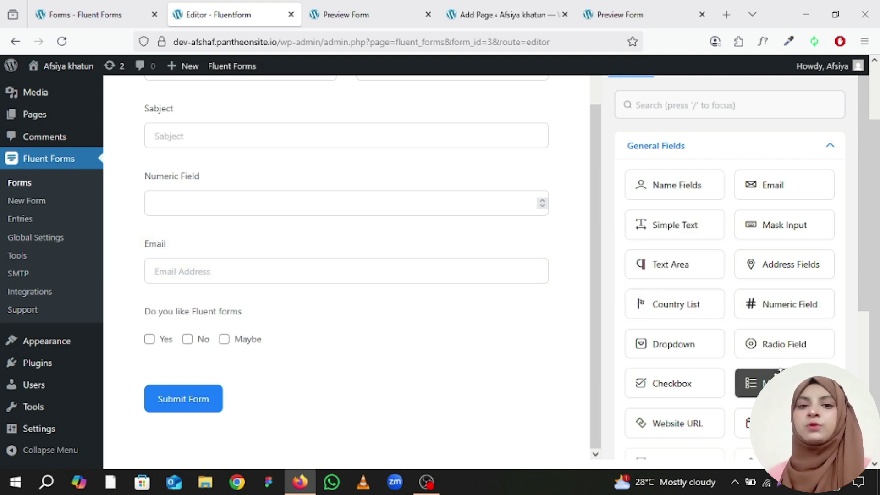
{"action": "scroll", "coordinate": [779, 371], "scroll_direction": "down", "scroll_amount": 2}
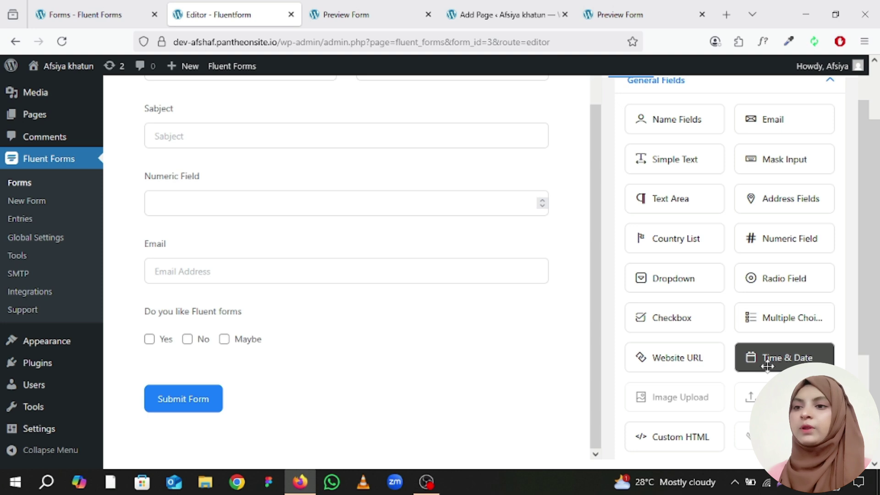
{"action": "scroll", "coordinate": [768, 366], "scroll_direction": "down", "scroll_amount": 4}
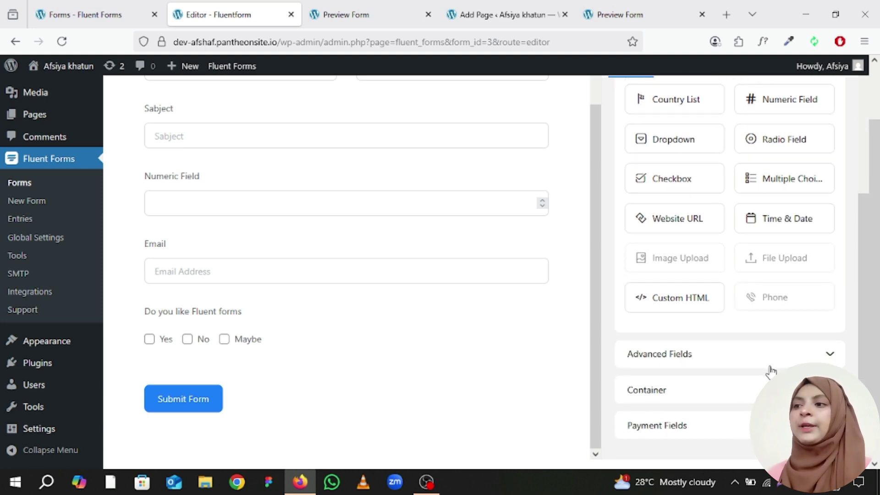
{"action": "scroll", "coordinate": [770, 371], "scroll_direction": "up", "scroll_amount": 2}
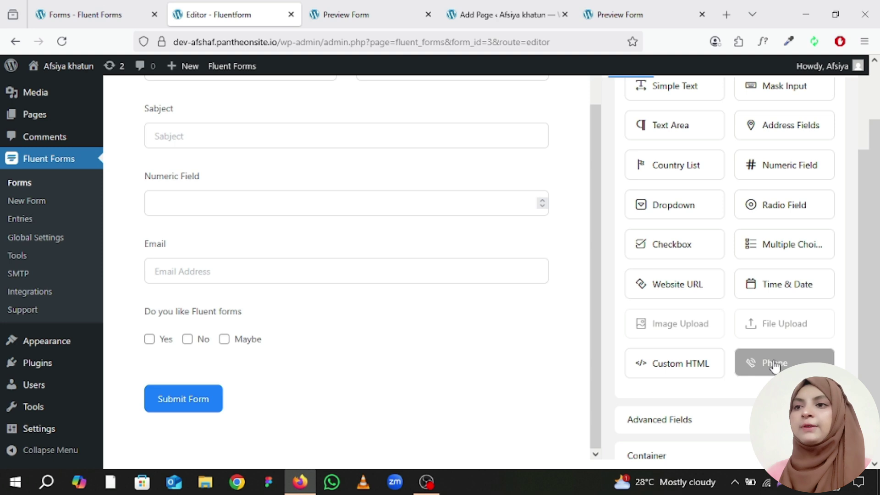
{"action": "scroll", "coordinate": [774, 367], "scroll_direction": "up", "scroll_amount": 2}
Compare the design preview of the blank form with that of the demo contact form, reading both down to the submit button
{"action": "left_click", "coordinate": [335, 14]}
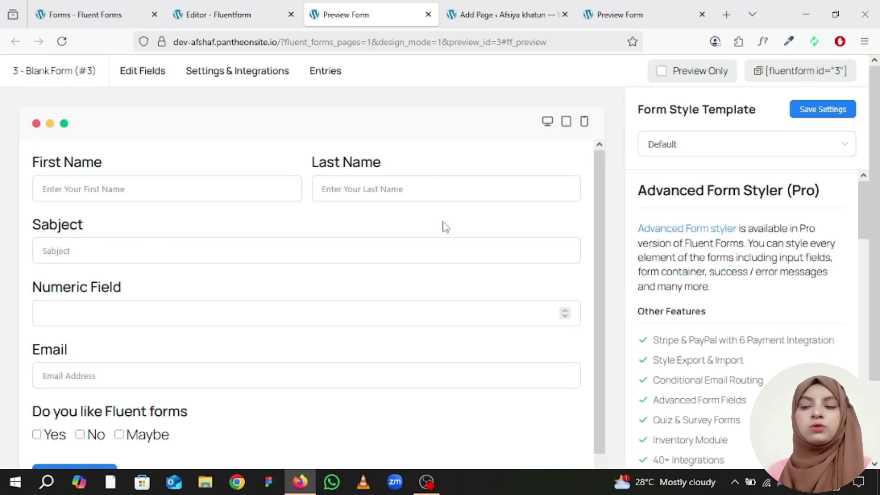
{"action": "scroll", "coordinate": [445, 227], "scroll_direction": "down", "scroll_amount": 5}
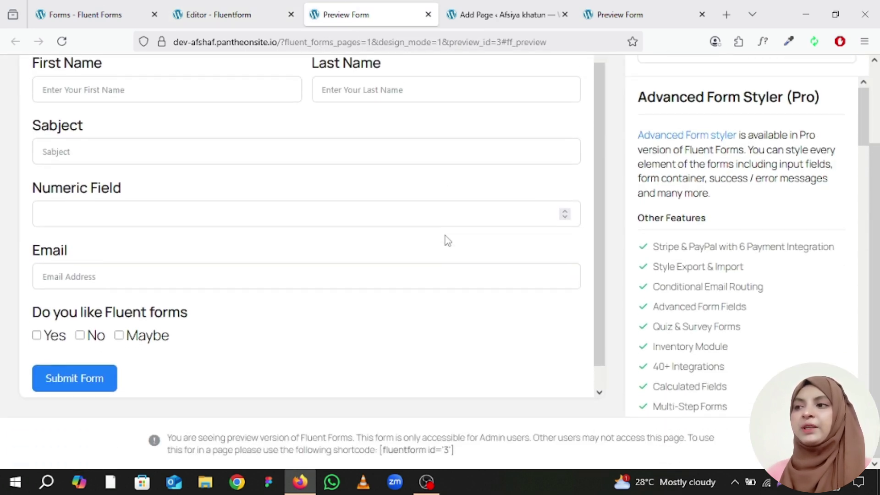
{"action": "scroll", "coordinate": [495, 190], "scroll_direction": "up", "scroll_amount": 3}
{"action": "left_click", "coordinate": [640, 10]}
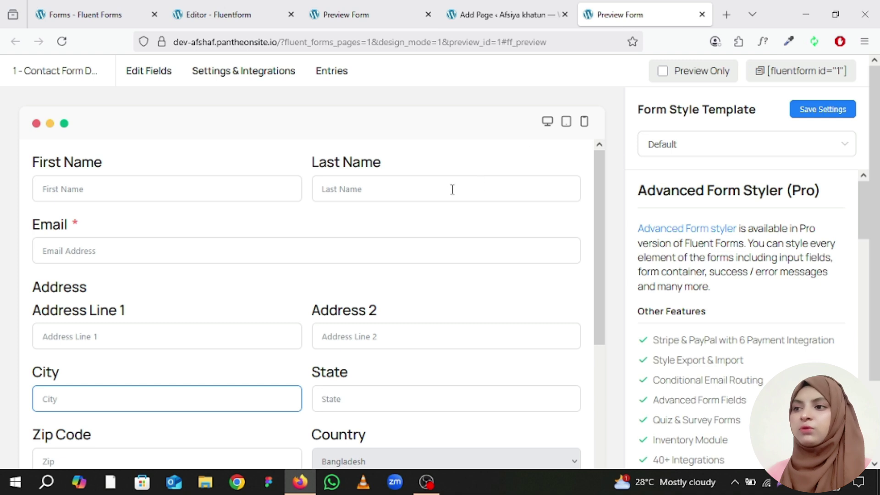
{"action": "scroll", "coordinate": [396, 211], "scroll_direction": "down", "scroll_amount": 5}
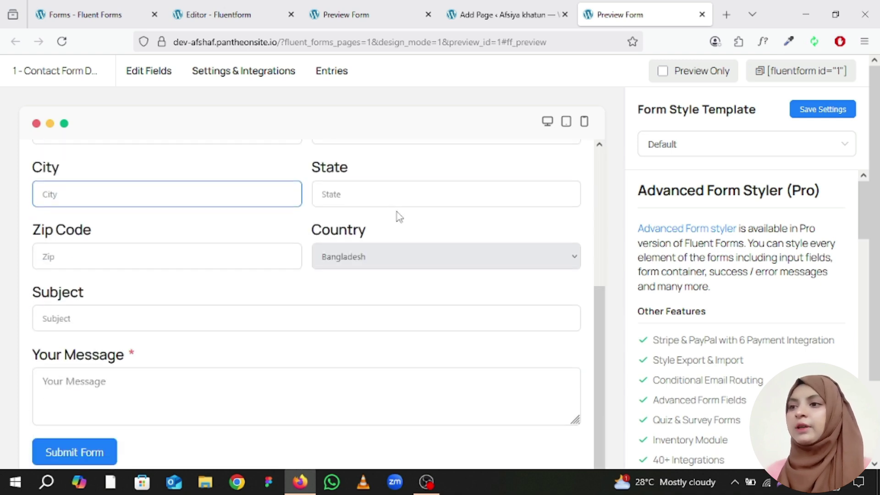
{"action": "scroll", "coordinate": [403, 215], "scroll_direction": "up", "scroll_amount": 5}
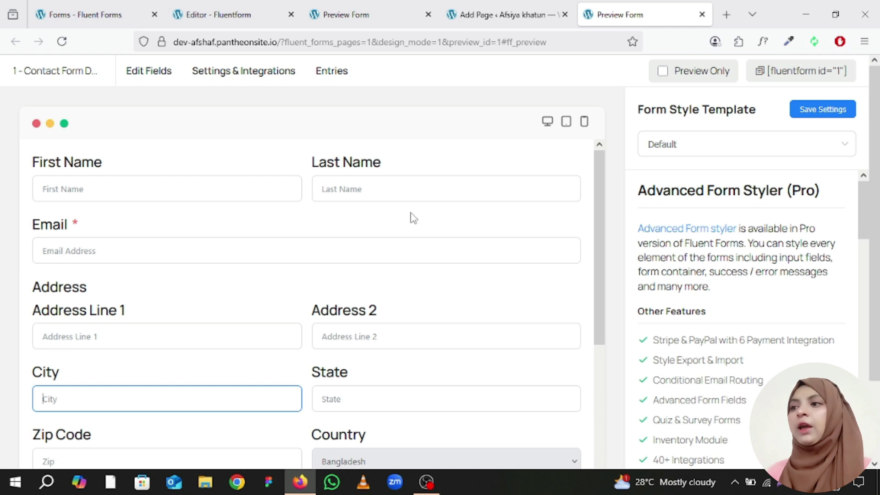
{"action": "scroll", "coordinate": [412, 216], "scroll_direction": "down", "scroll_amount": 5}
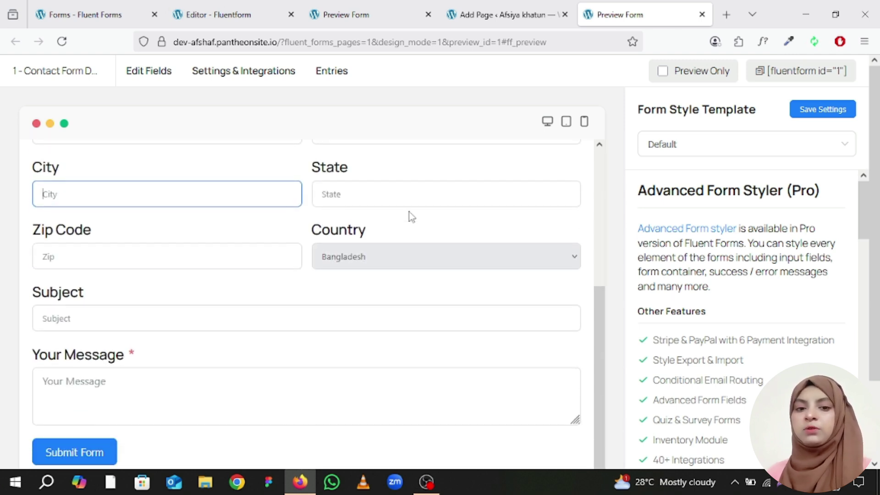
{"action": "scroll", "coordinate": [433, 192], "scroll_direction": "down", "scroll_amount": 2}
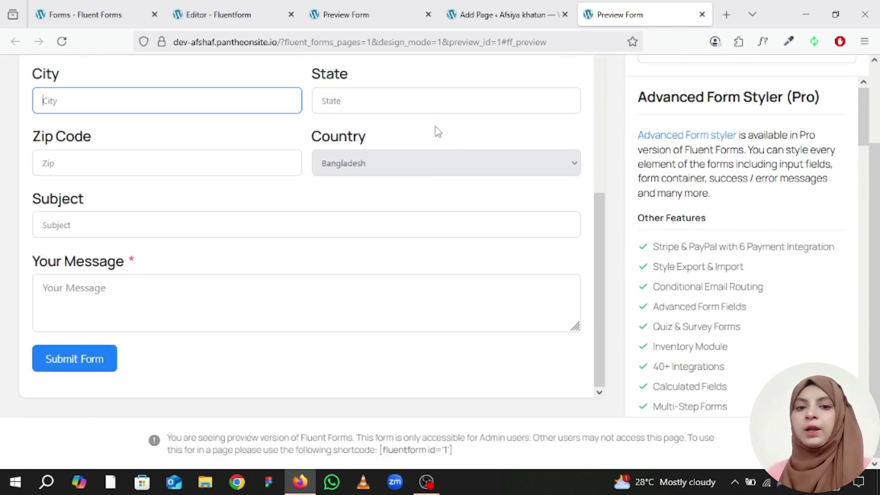
Go back to the blank form's design preview and review its fields once more
{"action": "left_click", "coordinate": [321, 9]}
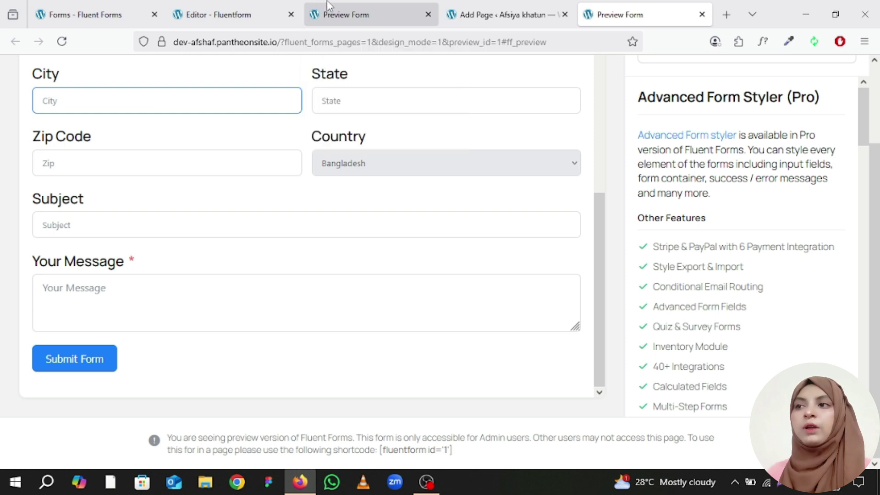
{"action": "scroll", "coordinate": [411, 172], "scroll_direction": "down", "scroll_amount": 1}
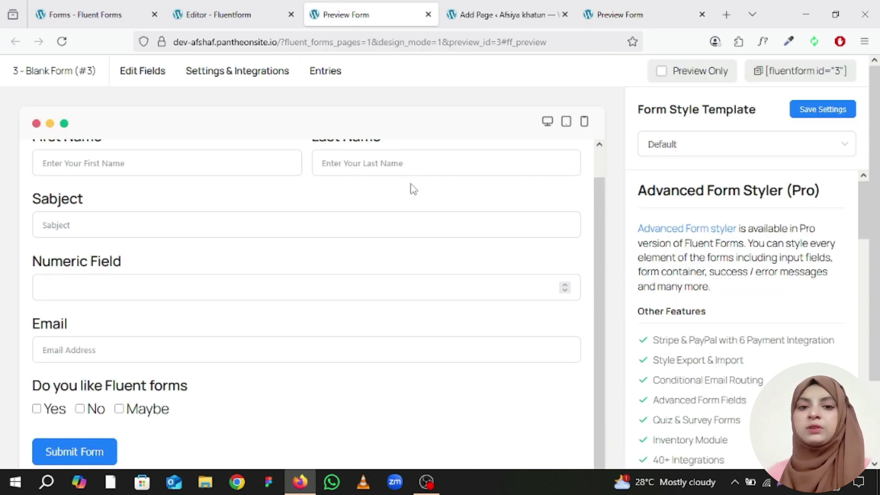
{"action": "scroll", "coordinate": [413, 189], "scroll_direction": "down", "scroll_amount": 2}
{"action": "scroll", "coordinate": [413, 185], "scroll_direction": "up", "scroll_amount": 2}
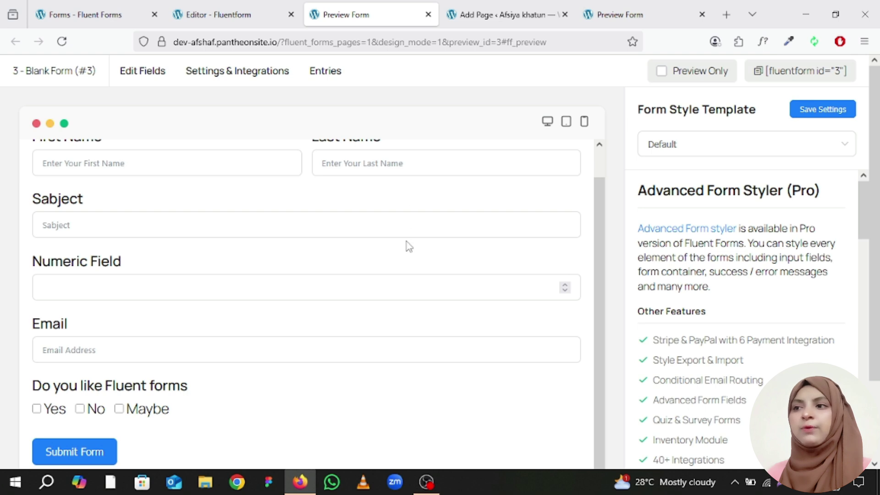
{"action": "scroll", "coordinate": [406, 243], "scroll_direction": "up", "scroll_amount": 1}
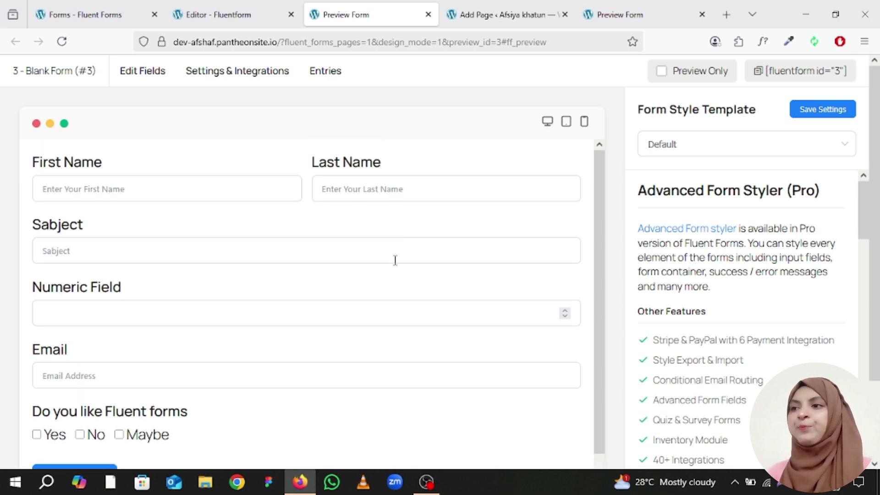